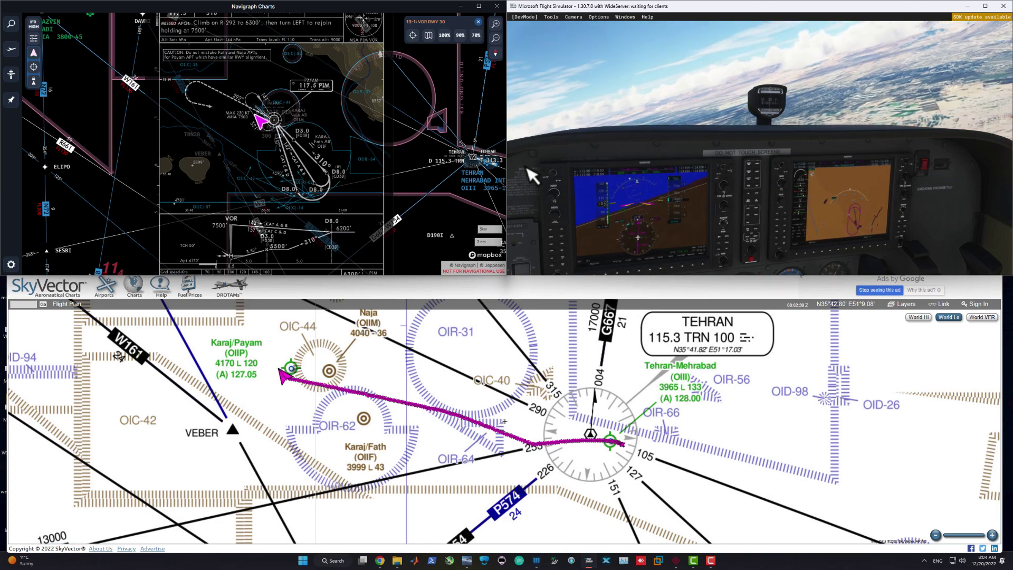
- Zoom the Navigraph chart in around PAYAM
scroll(246, 111, up, 2)
scroll(246, 111, up, 1)
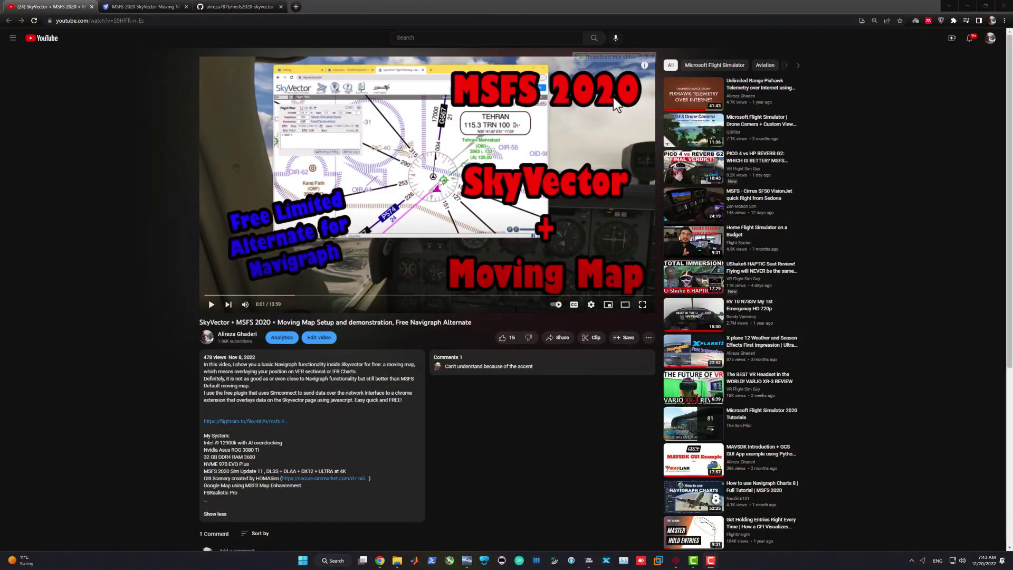
- Play the moving map video, jump ahead to the cockpit demo, then go to the flightsim.to tab
click(450, 144)
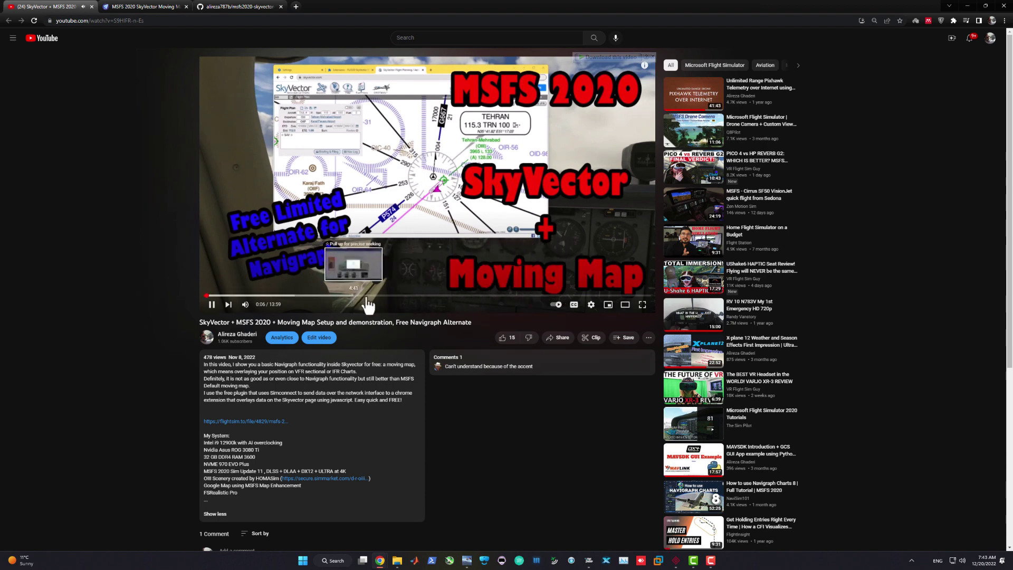
click(592, 296)
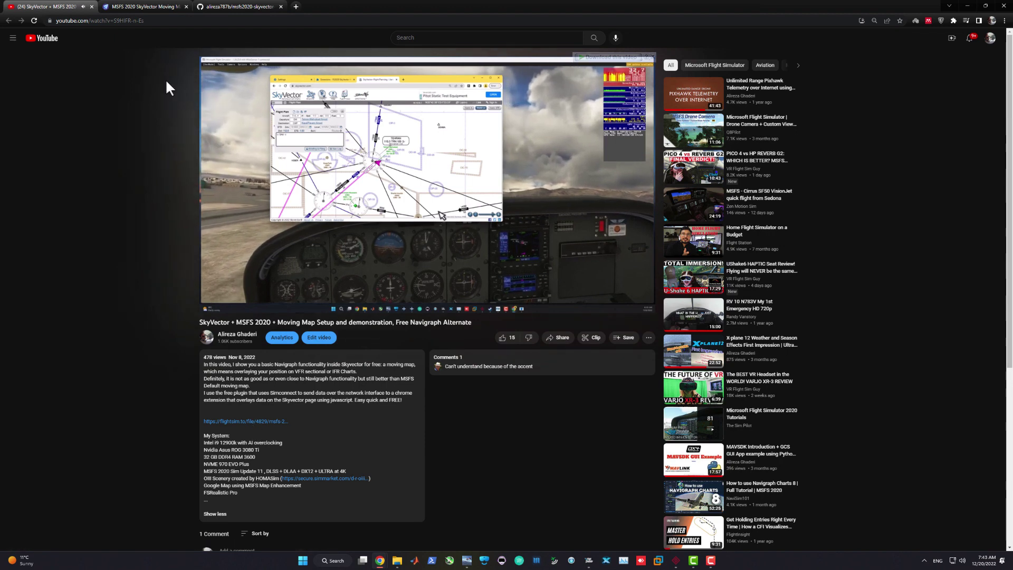
click(148, 7)
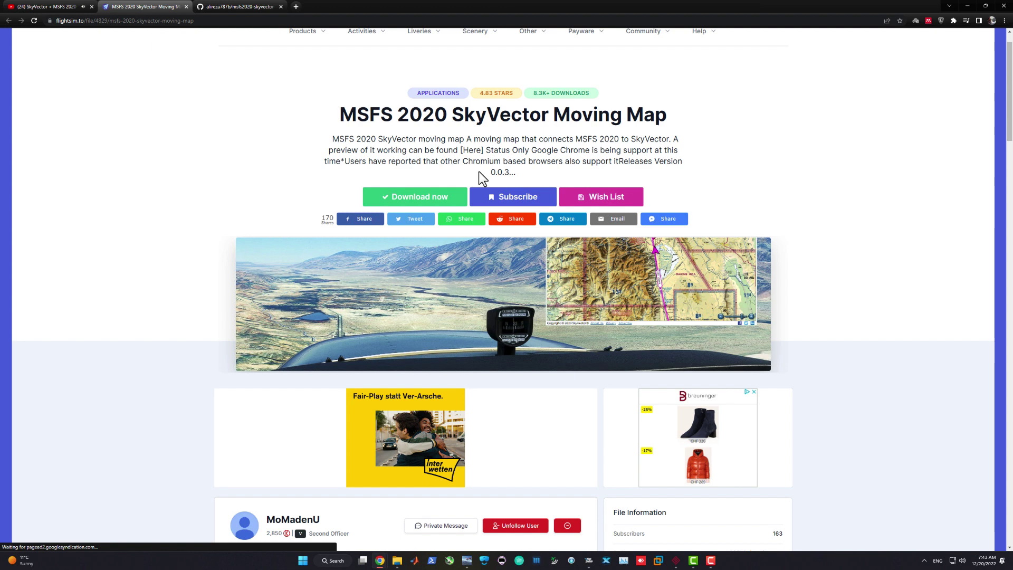
- Switch to the msfs2020-skyvector-tracker GitHub repository tab
click(219, 3)
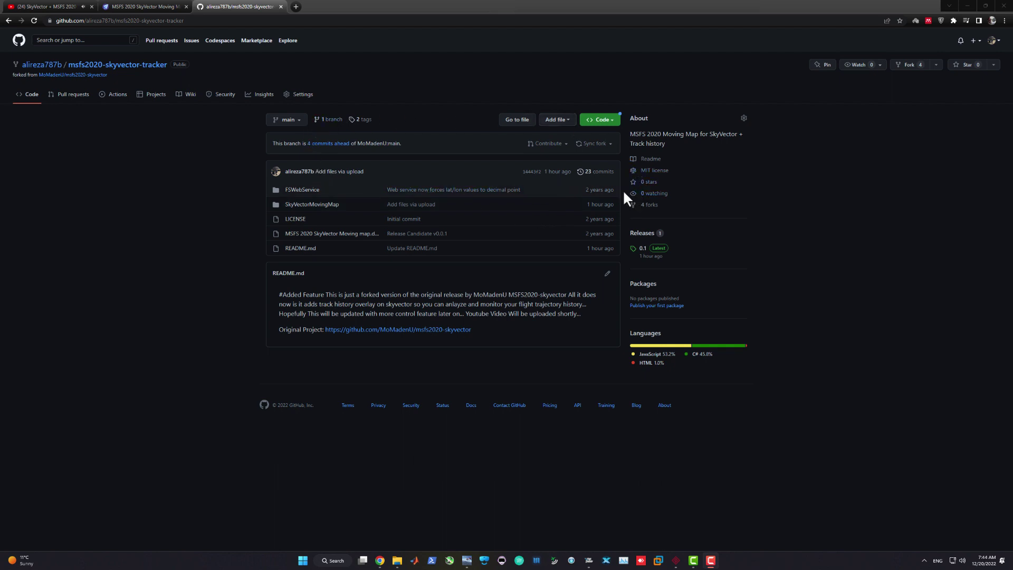
- Download the 1.32 MB msfs2020-skyvector-tracker-v01.zip asset from the 0.1 release page
click(602, 121)
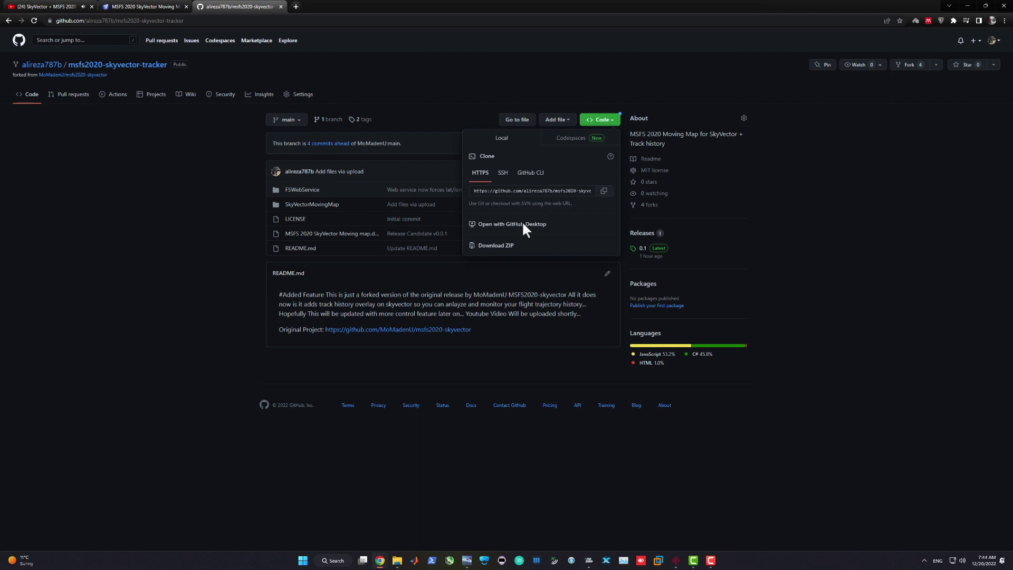
click(516, 268)
click(645, 251)
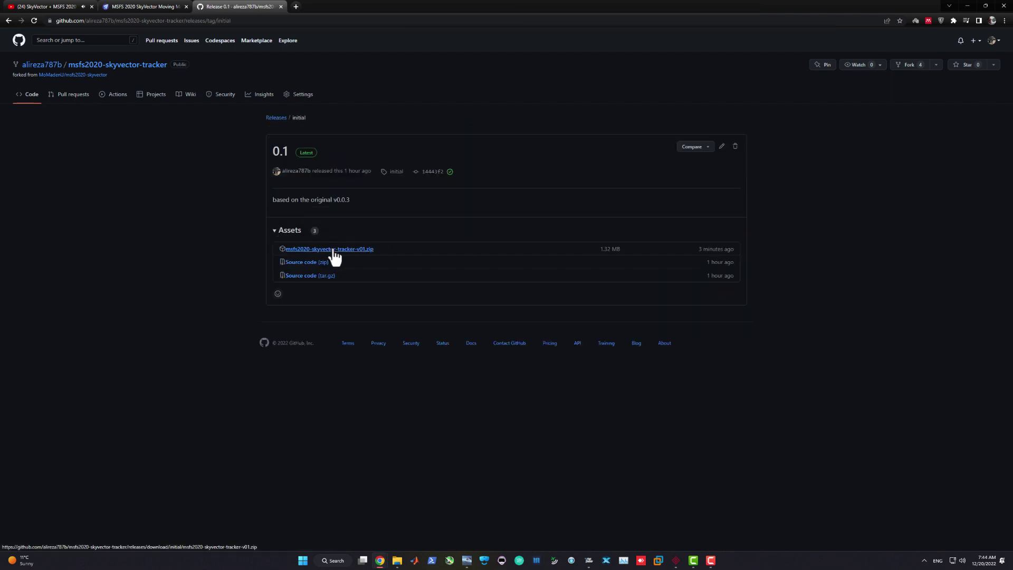
click(333, 249)
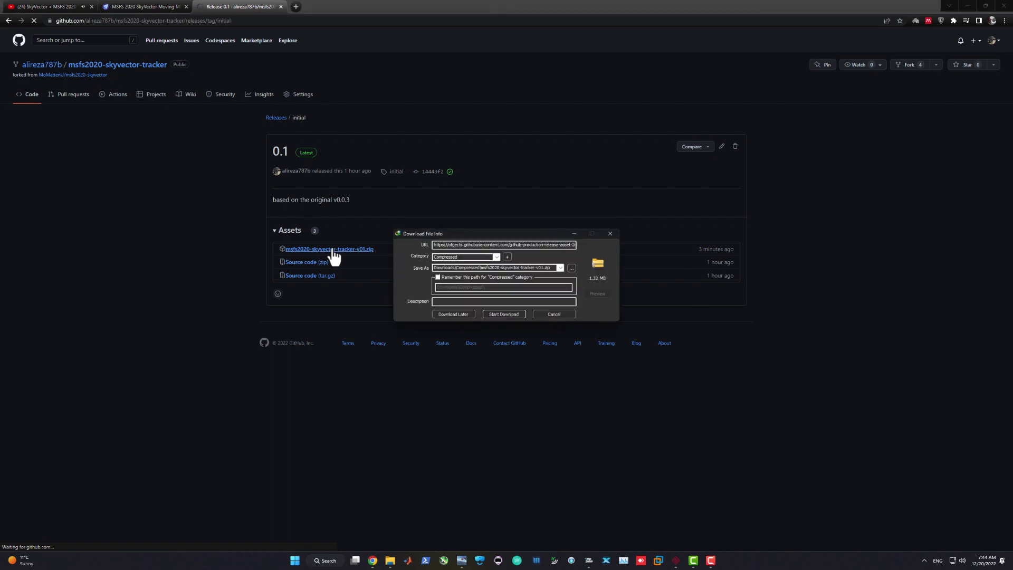
click(505, 314)
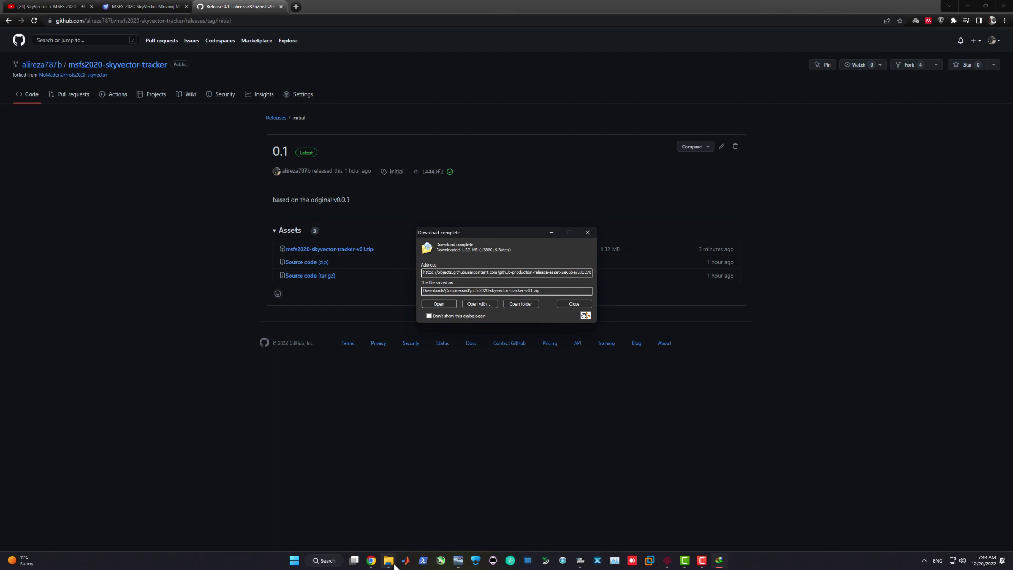
- In the Sim (H:) window, restore the accidentally deleted zip and look inside it
mouse_move(390, 560)
click(398, 518)
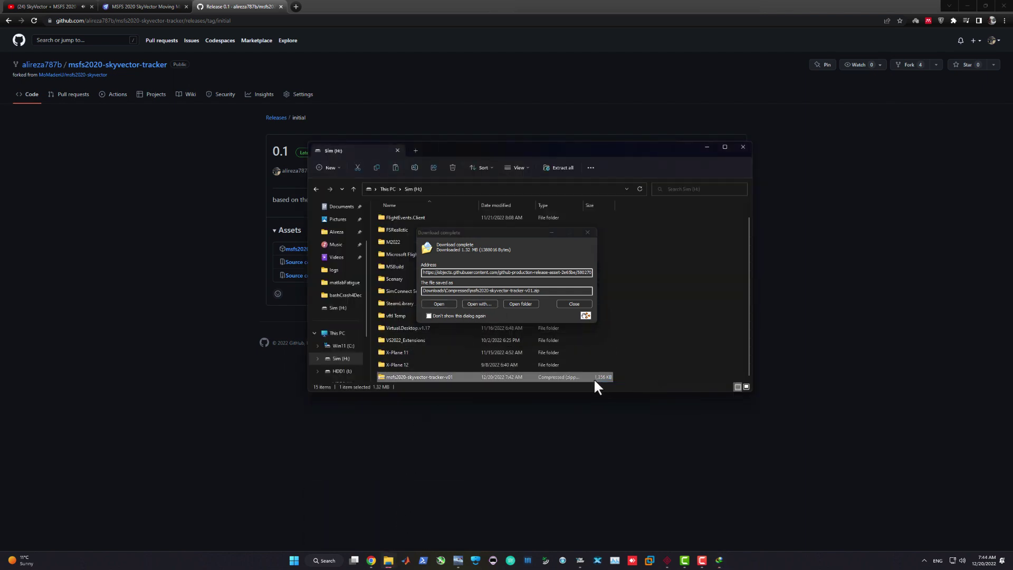
key(Delete)
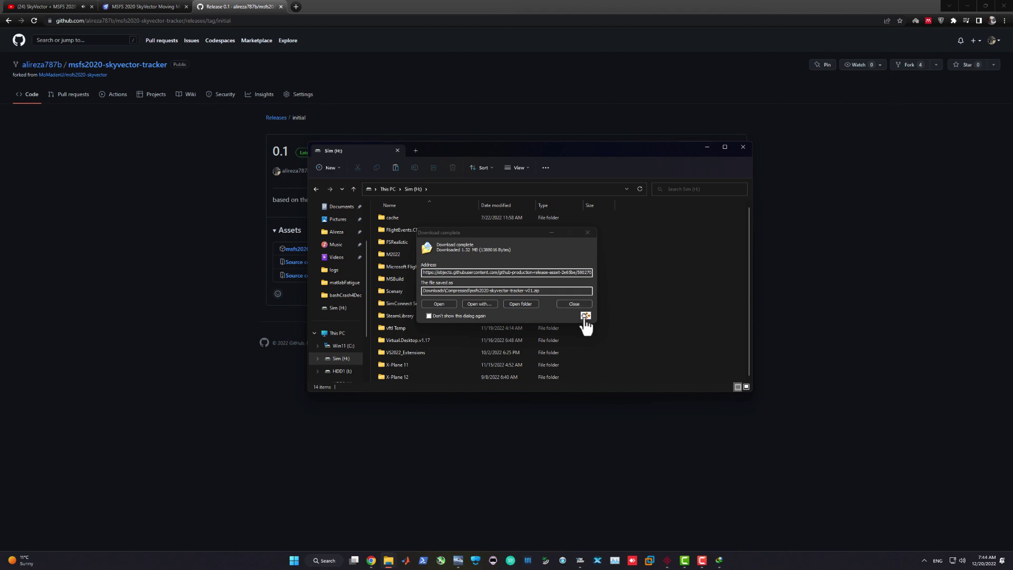
click(654, 340)
key(ctrl+z)
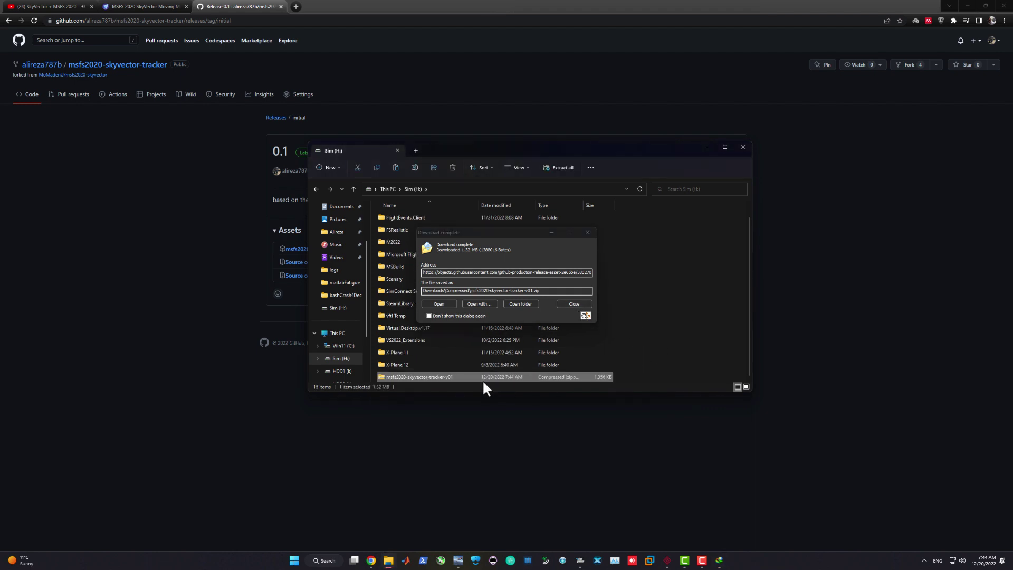
double_click(481, 378)
click(354, 189)
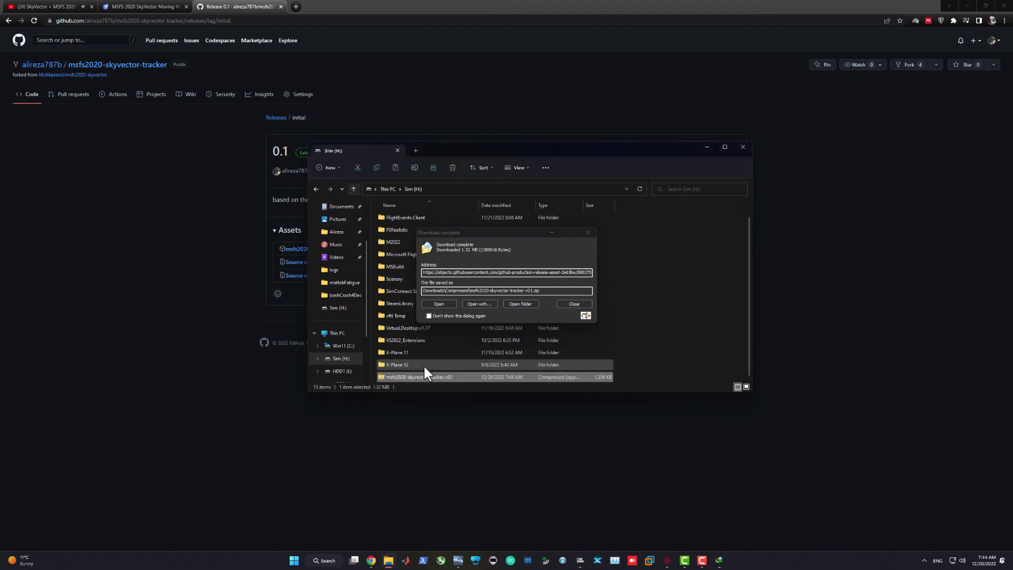
- Extract the tracker zip into Sim (H:) with WinRAR Extract Here
right_click(429, 375)
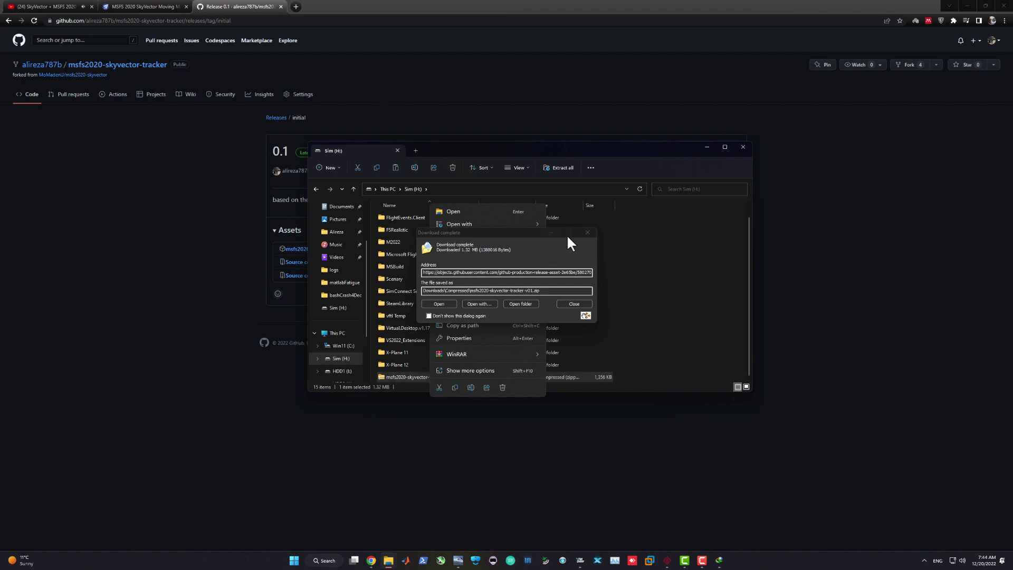
right_click(450, 376)
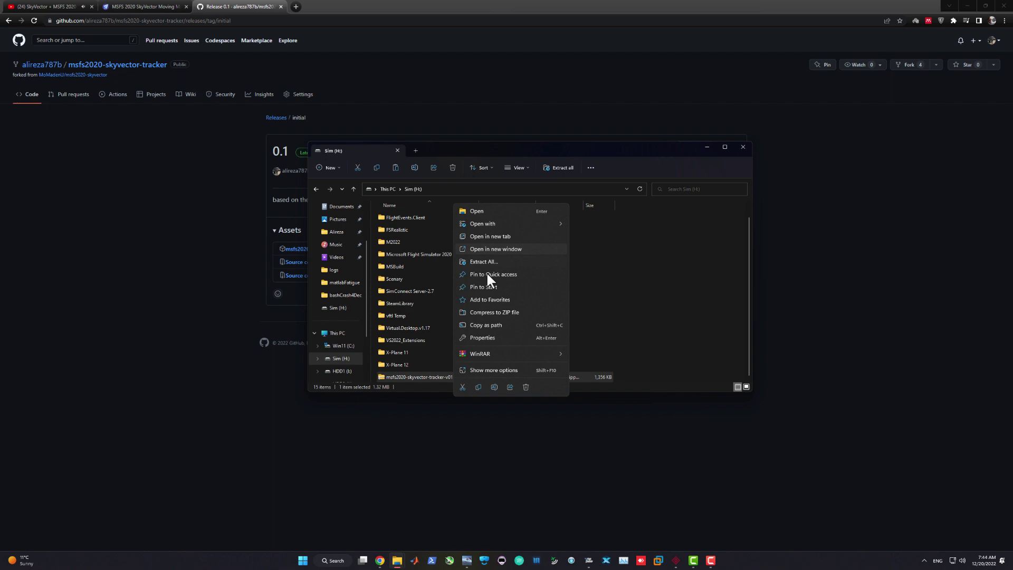
mouse_move(507, 353)
click(659, 394)
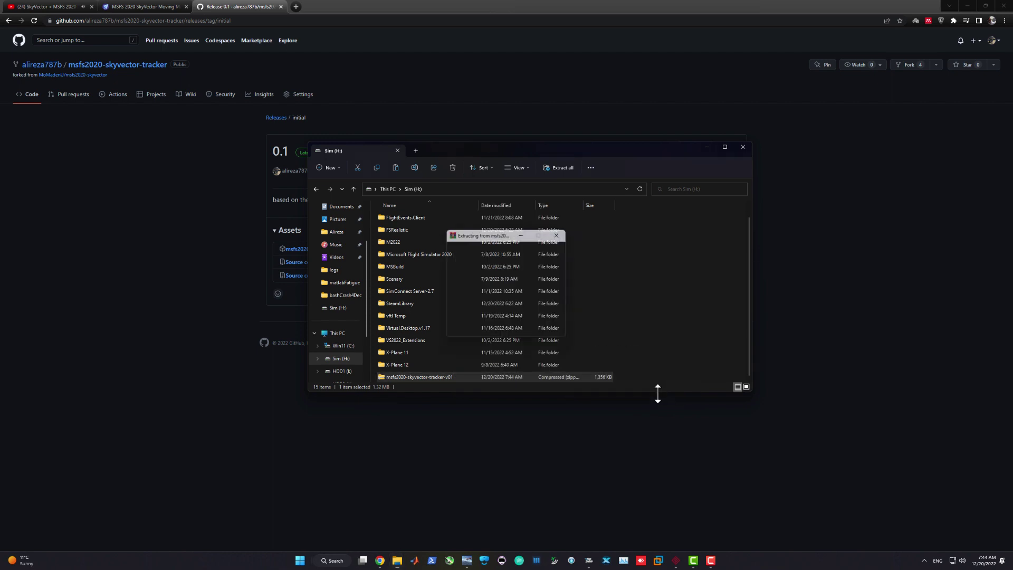
- Copy FSWebService.exe from msfs2020-skyvector-tracker-initial\FSWebService
double_click(452, 372)
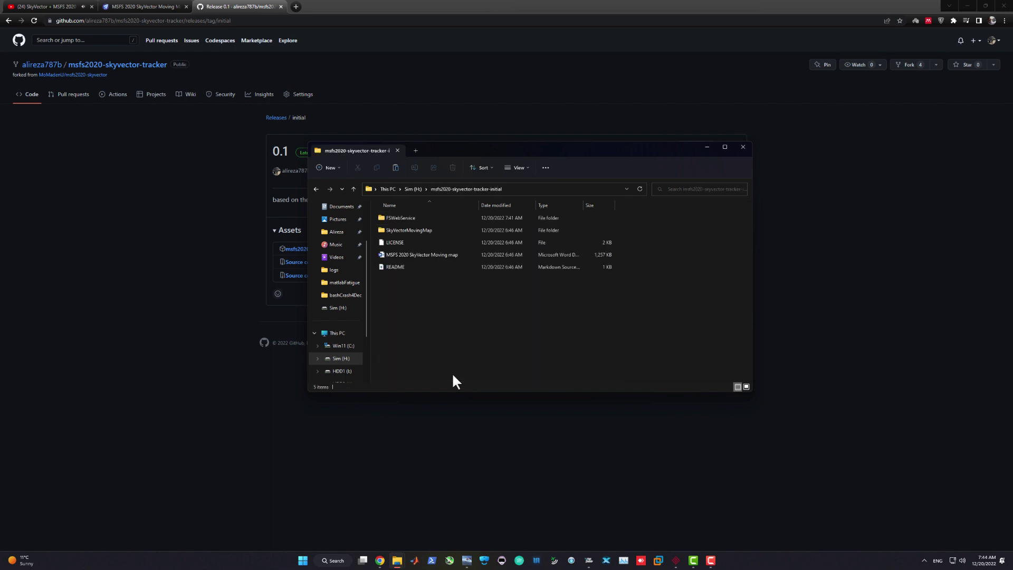
double_click(405, 217)
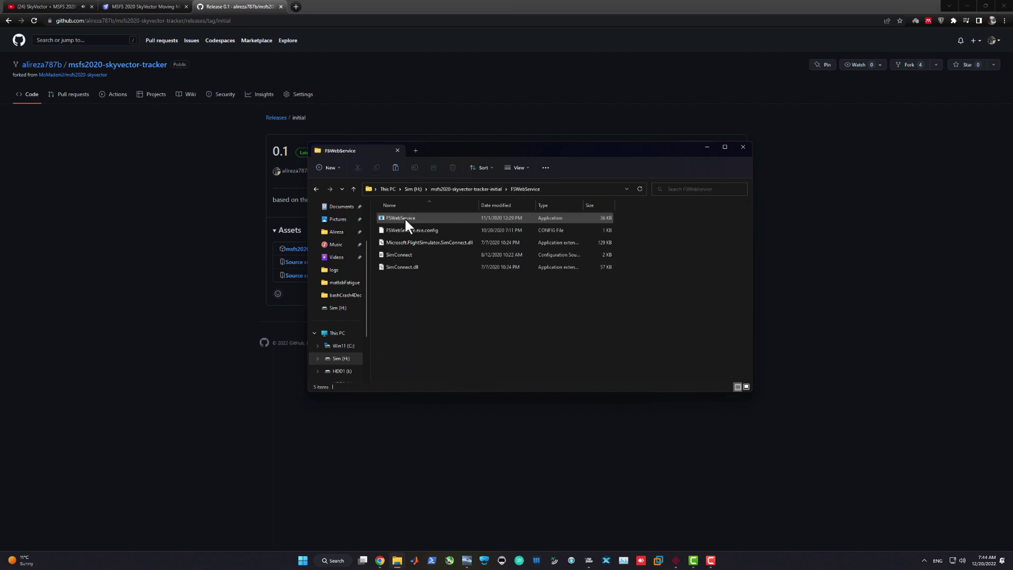
click(401, 217)
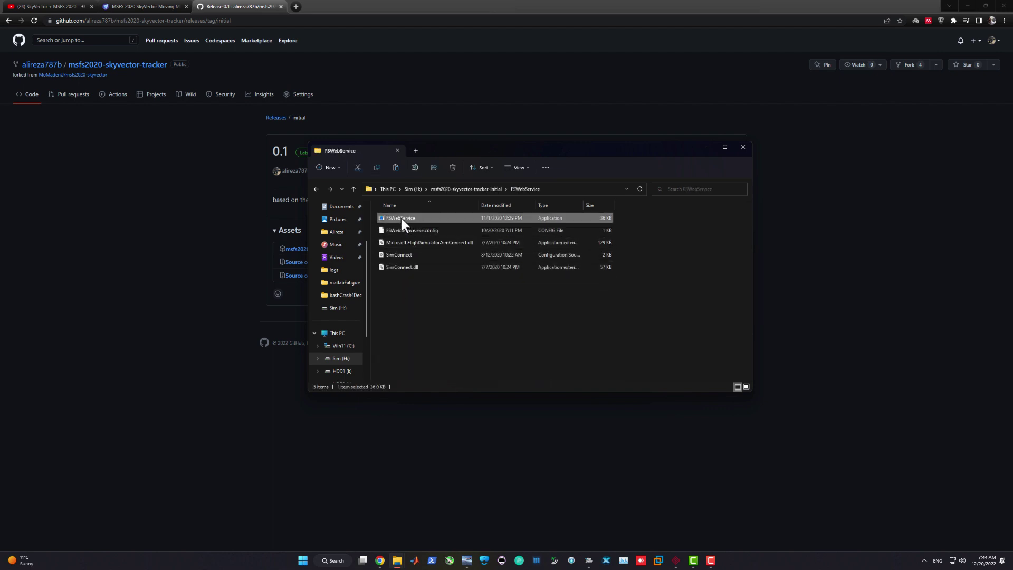
right_click(402, 219)
click(427, 228)
- Paste a shortcut to FSWebService onto the desktop
key(super+d)
right_click(322, 243)
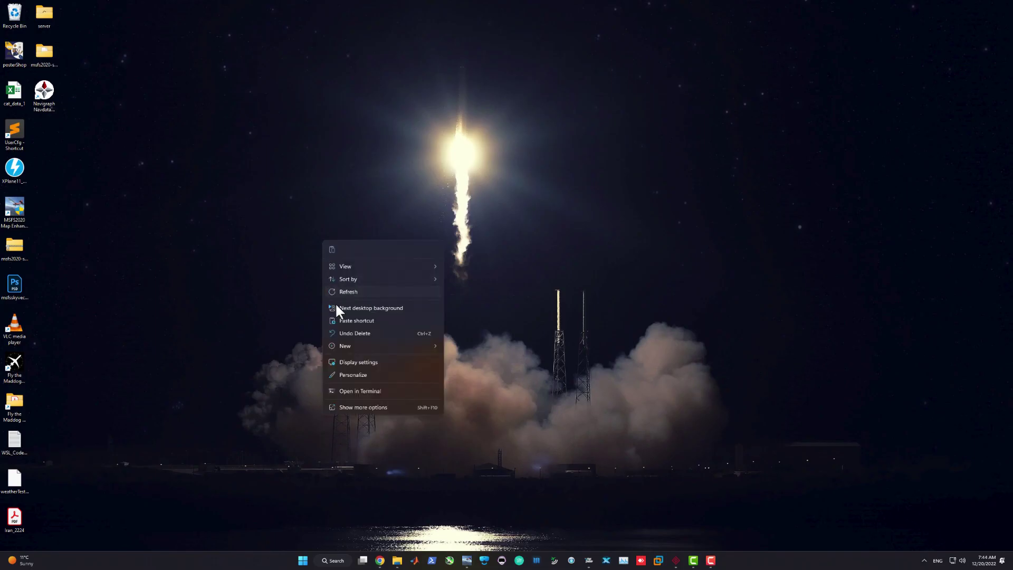
click(349, 321)
click(211, 267)
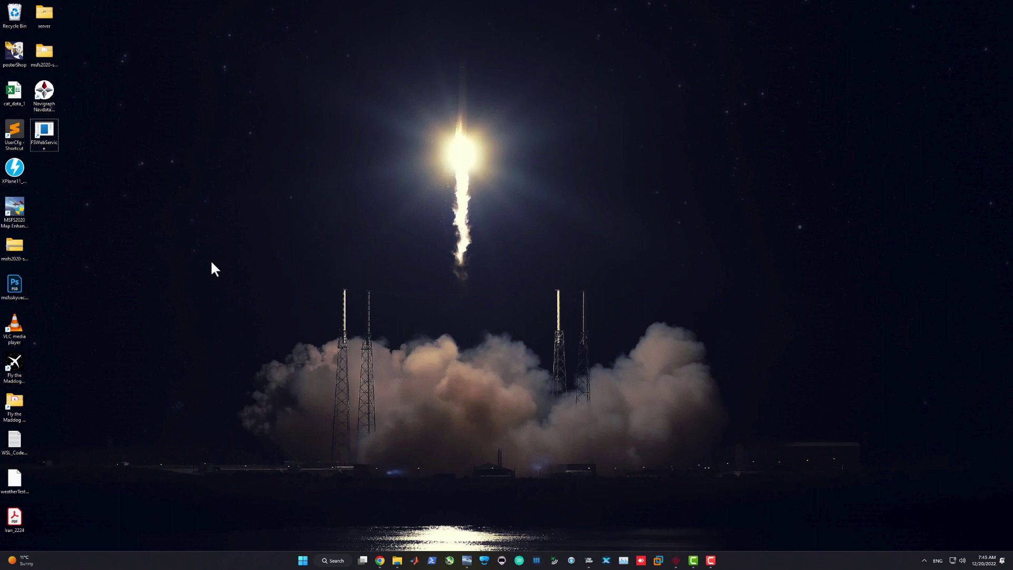
- Review the FSWebService shortcut's Compatibility properties and close with OK
right_click(48, 146)
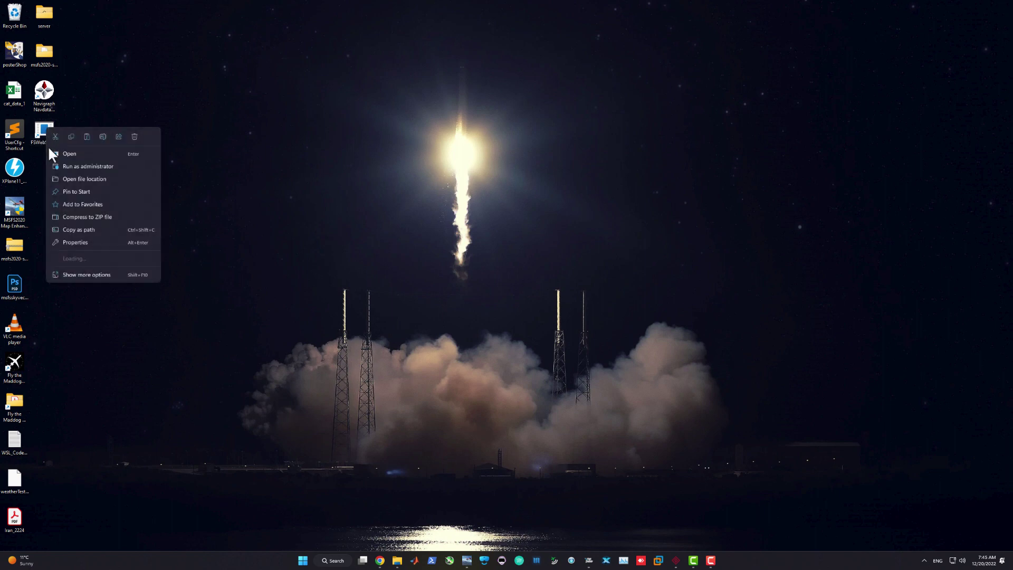
click(65, 242)
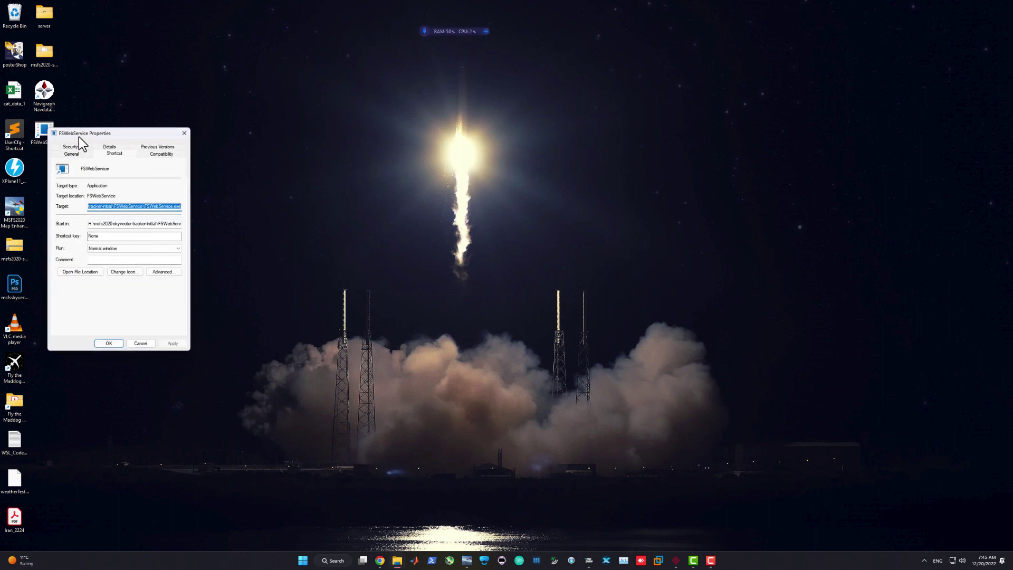
click(153, 155)
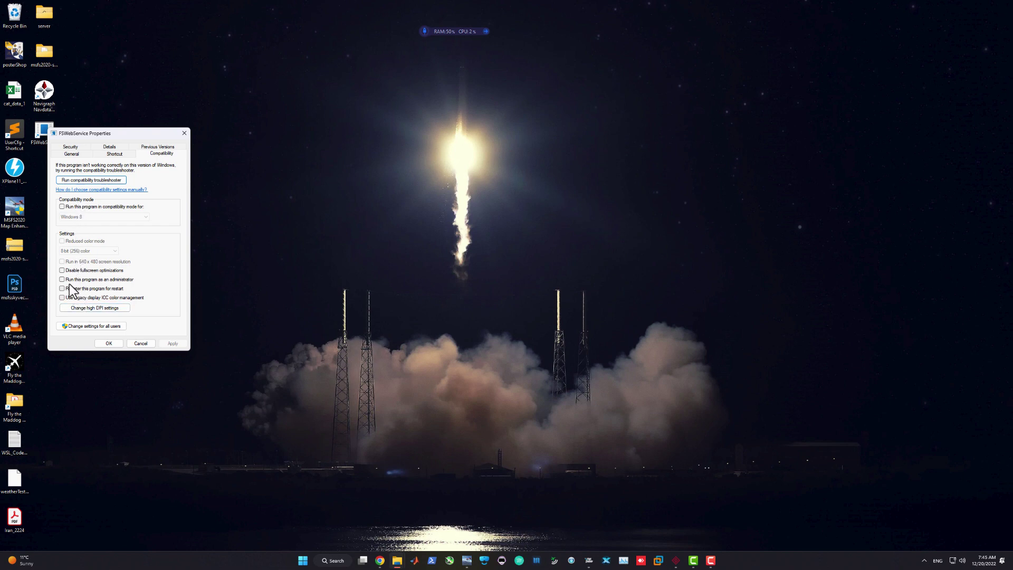
click(103, 344)
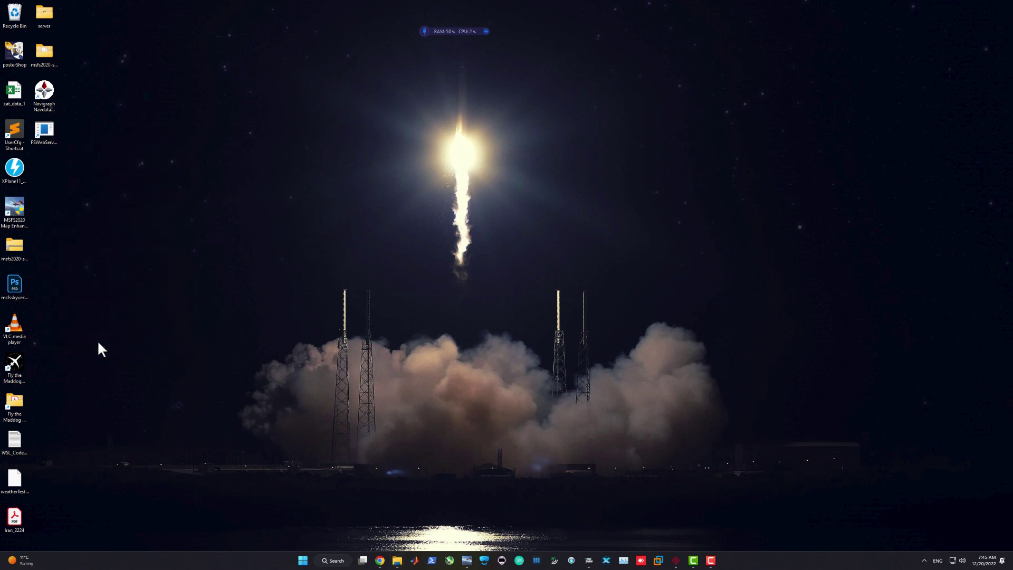
- Go up to the extracted tracker folder and open SkyVectorMovingMap
key(alt+Tab)
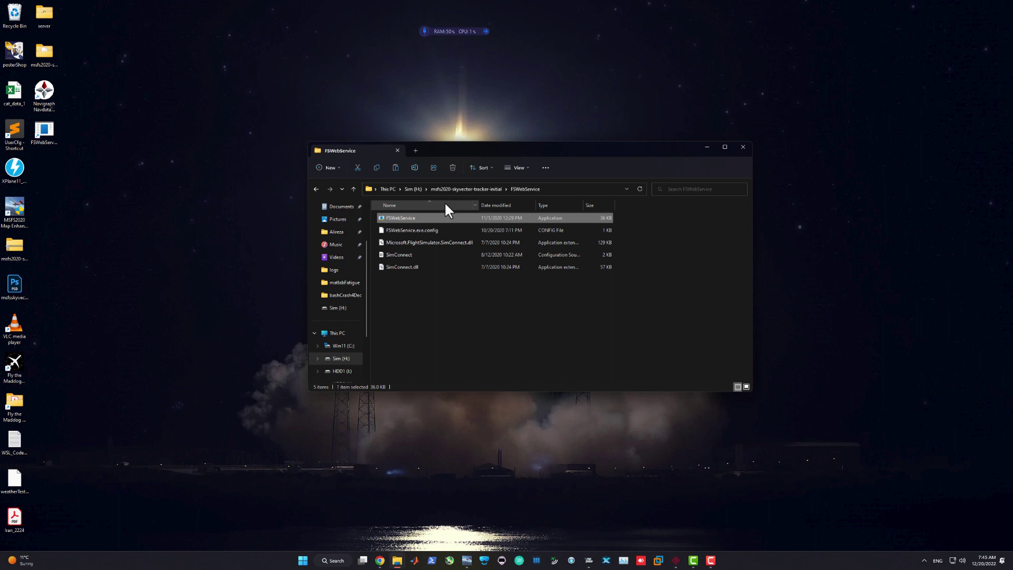
click(354, 190)
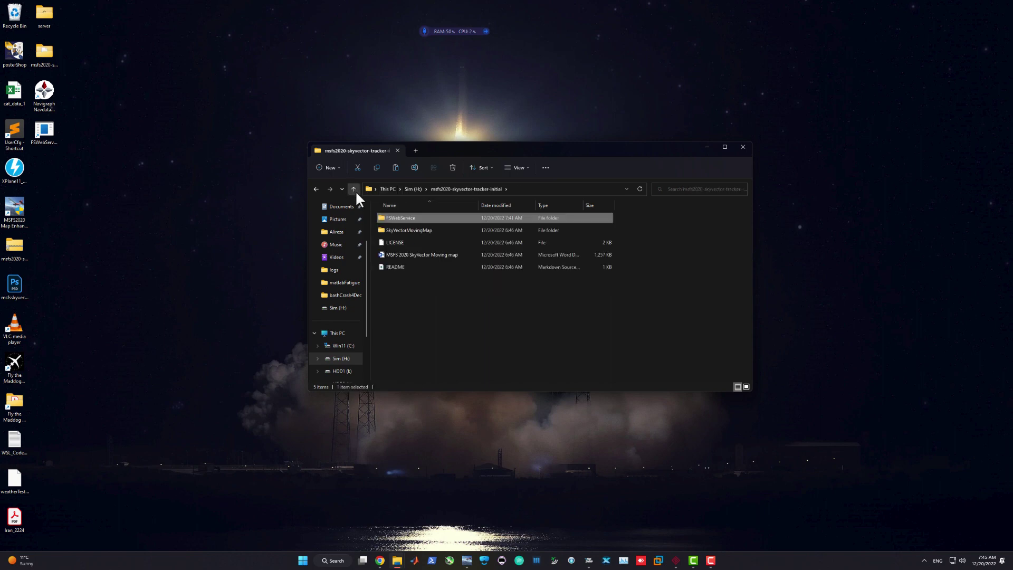
double_click(403, 231)
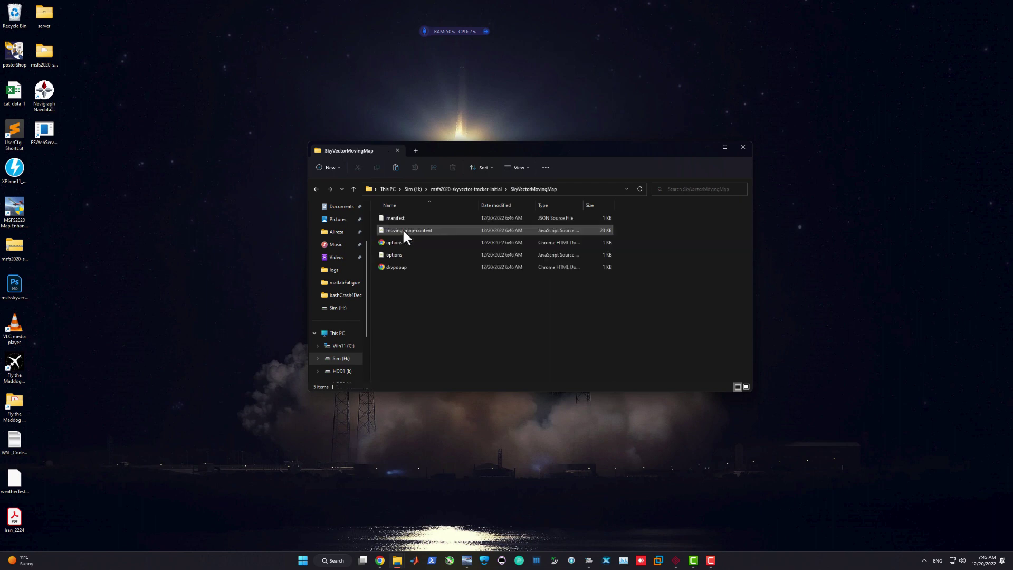
- Open moving-map-content.js in Visual Studio Code
click(441, 228)
right_click(441, 231)
mouse_move(461, 269)
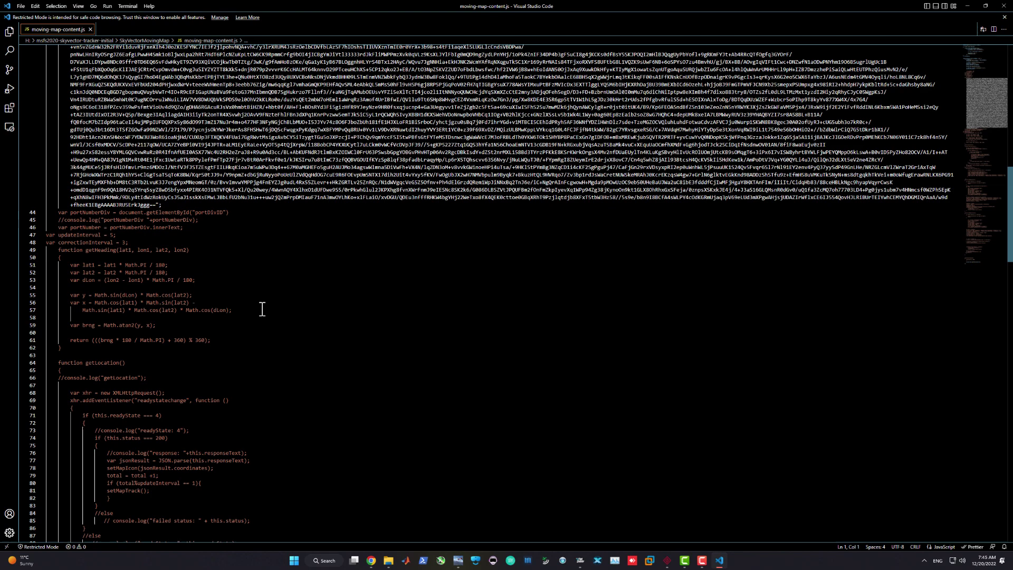
- Scroll to updateInterval (5) and correctionInterval (1), selecting correctionInterval
drag(47, 211, 296, 485)
scroll(309, 491, down, 15)
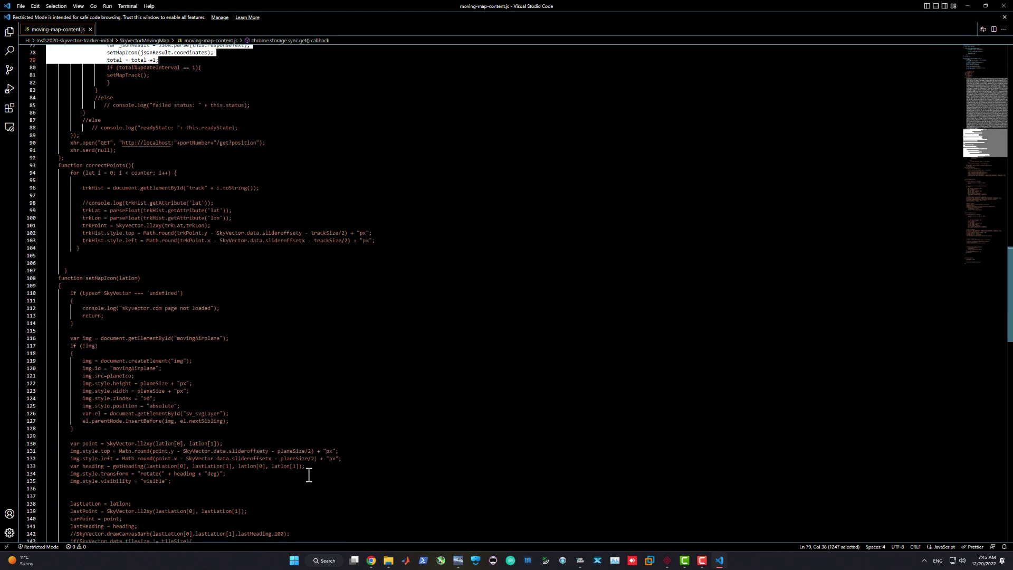
scroll(309, 475, down, 20)
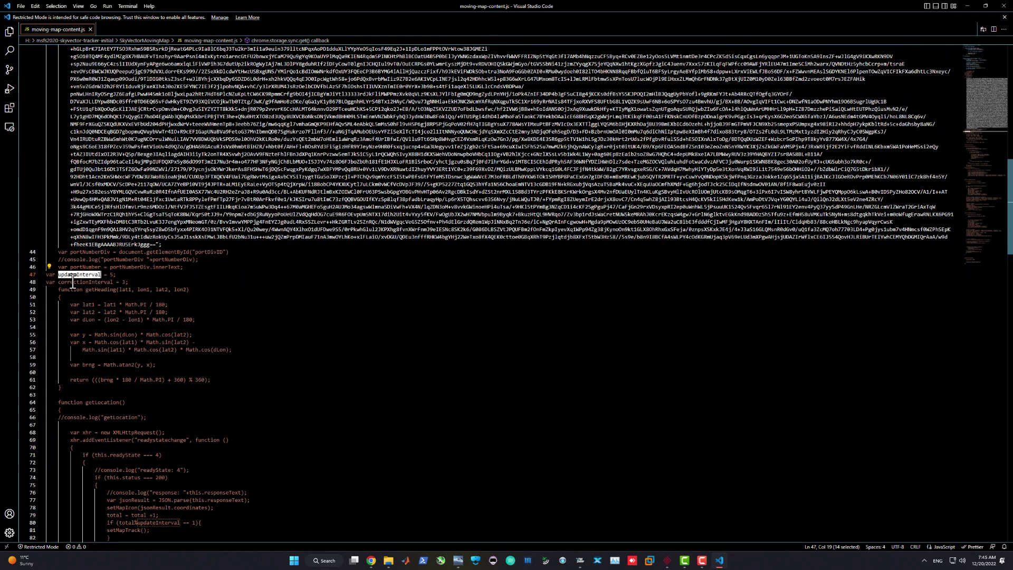
double_click(74, 282)
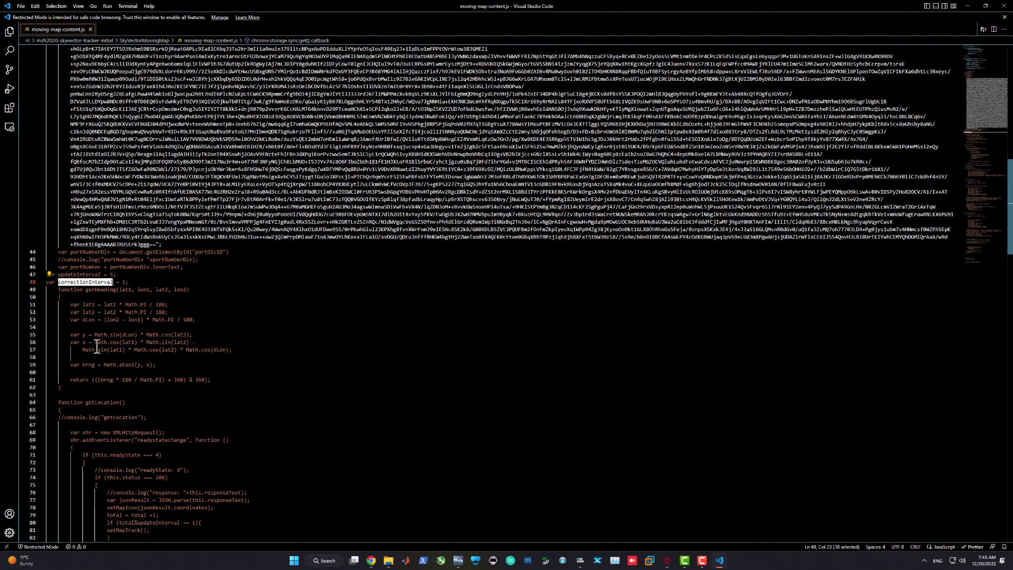
- Open Chrome's Extensions page in a new tab with Developer mode enabled
click(967, 6)
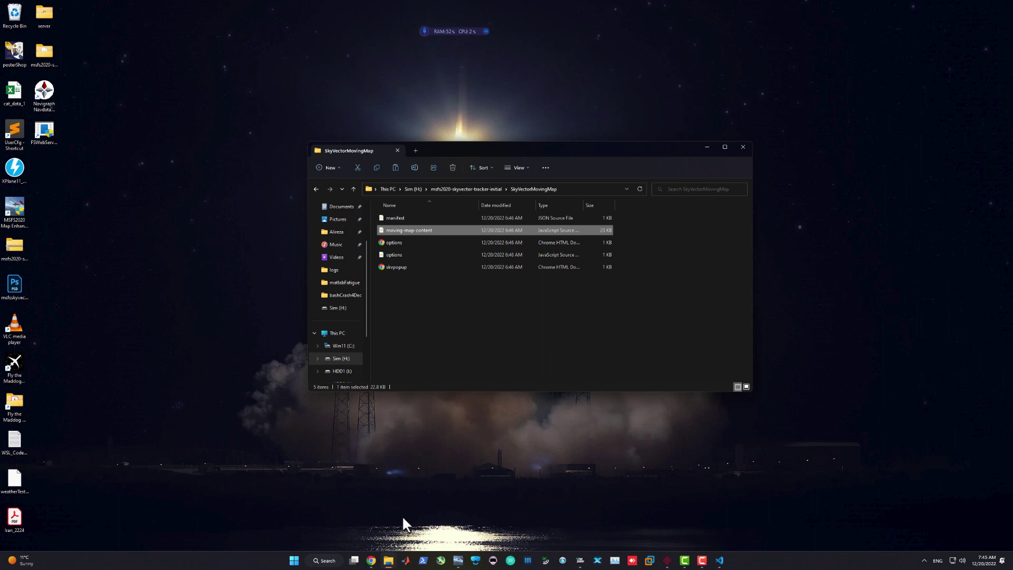
mouse_move(372, 558)
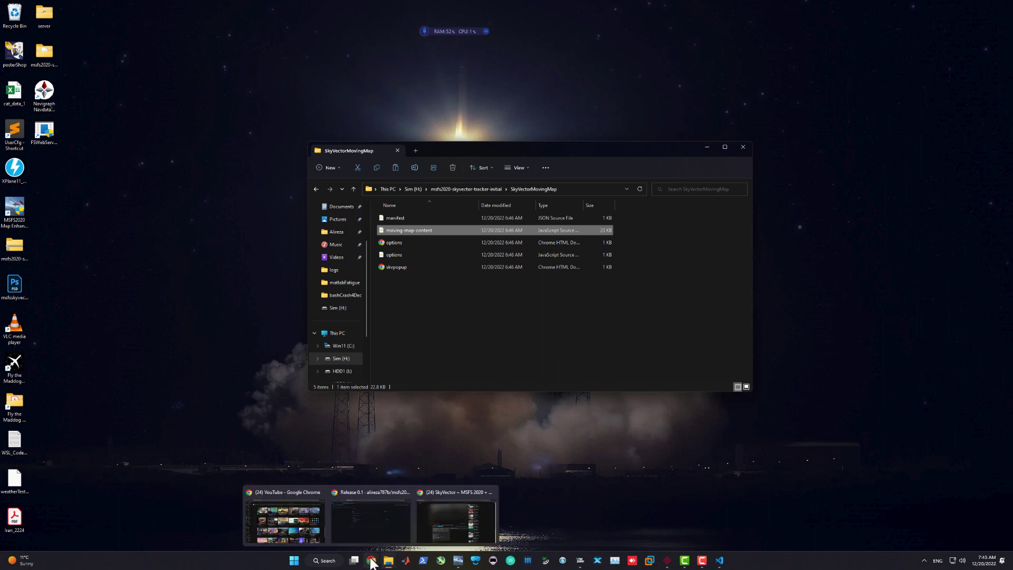
click(419, 521)
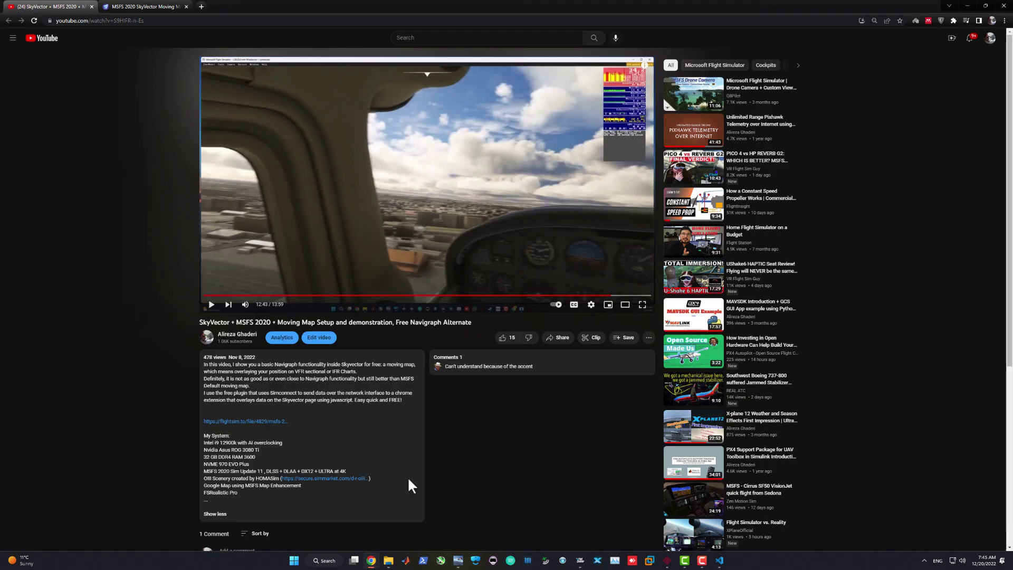
click(201, 7)
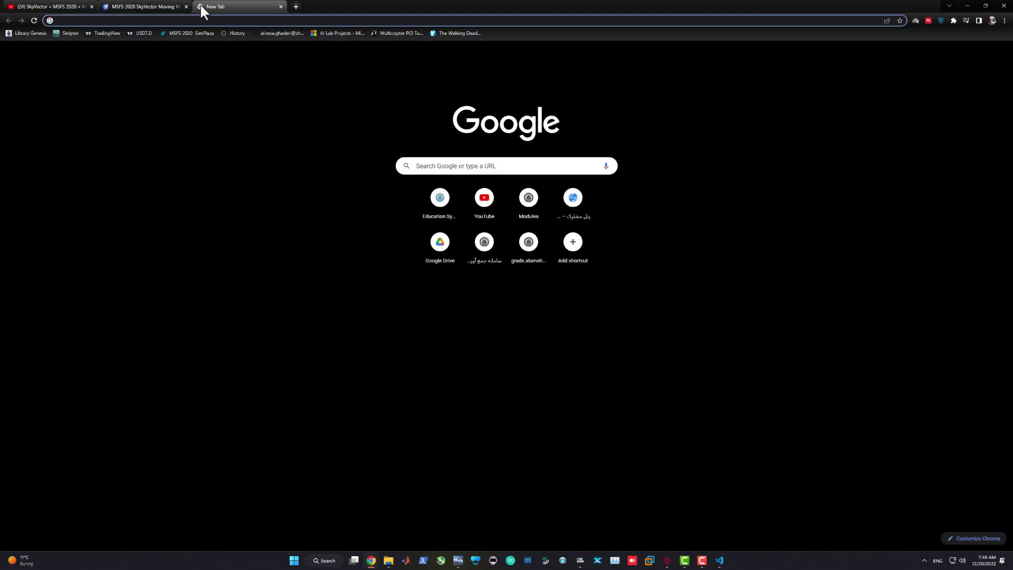
click(1005, 21)
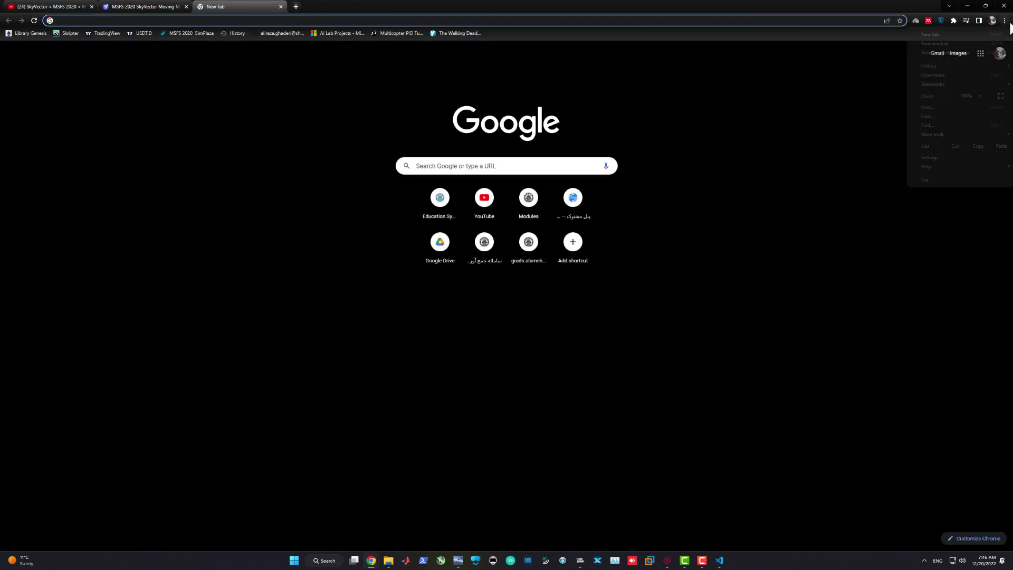
click(930, 154)
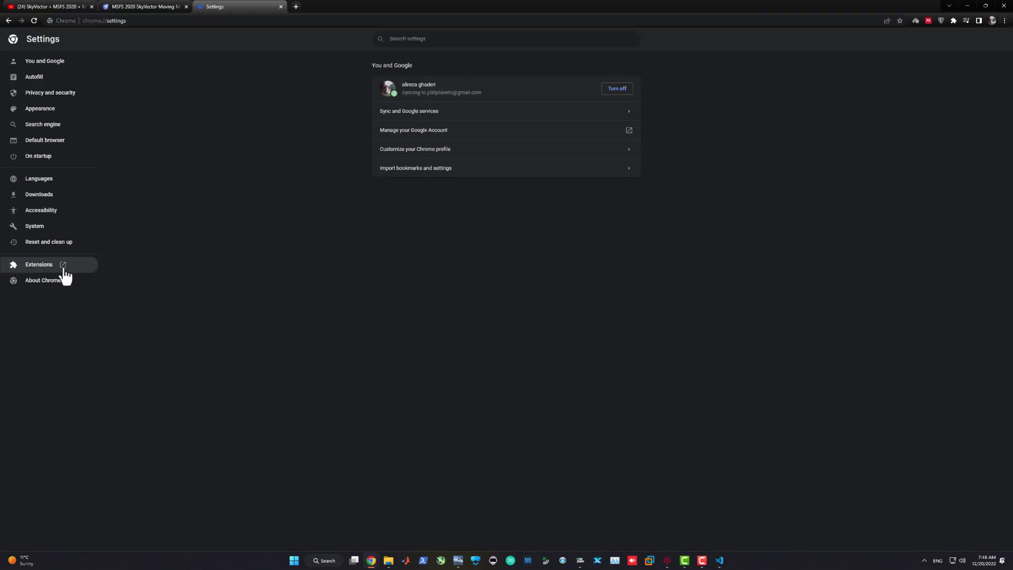
click(50, 265)
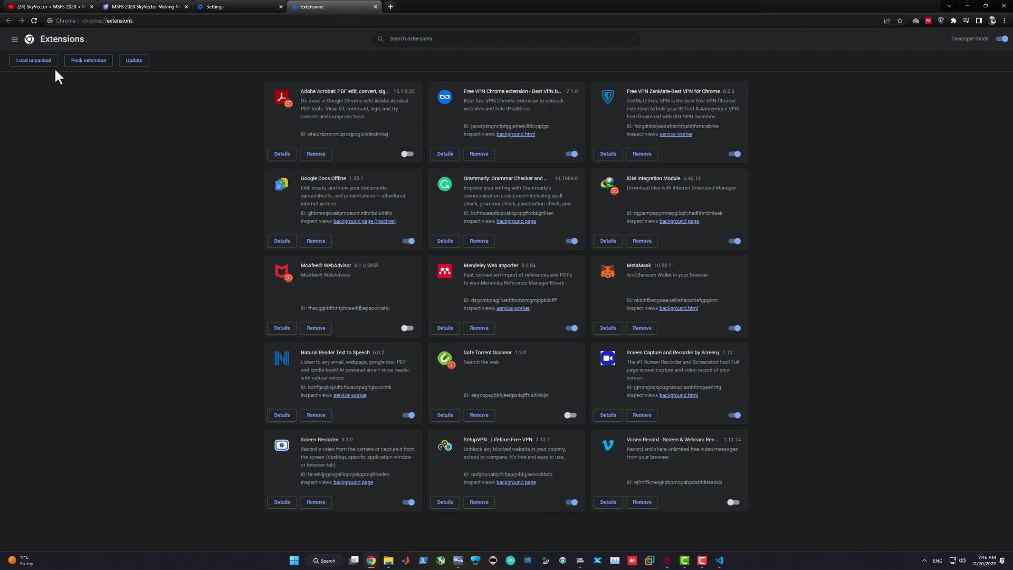
click(1003, 40)
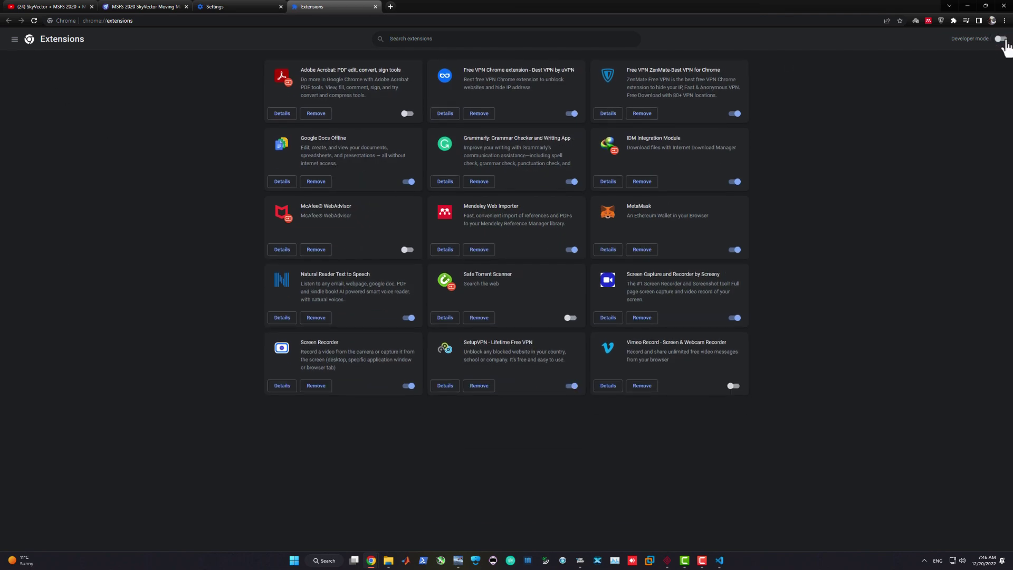
click(1002, 40)
- Load H:\msfs2020-skyvector-tracker-initial\SkyVectorMovingMap as an unpacked extension
click(48, 61)
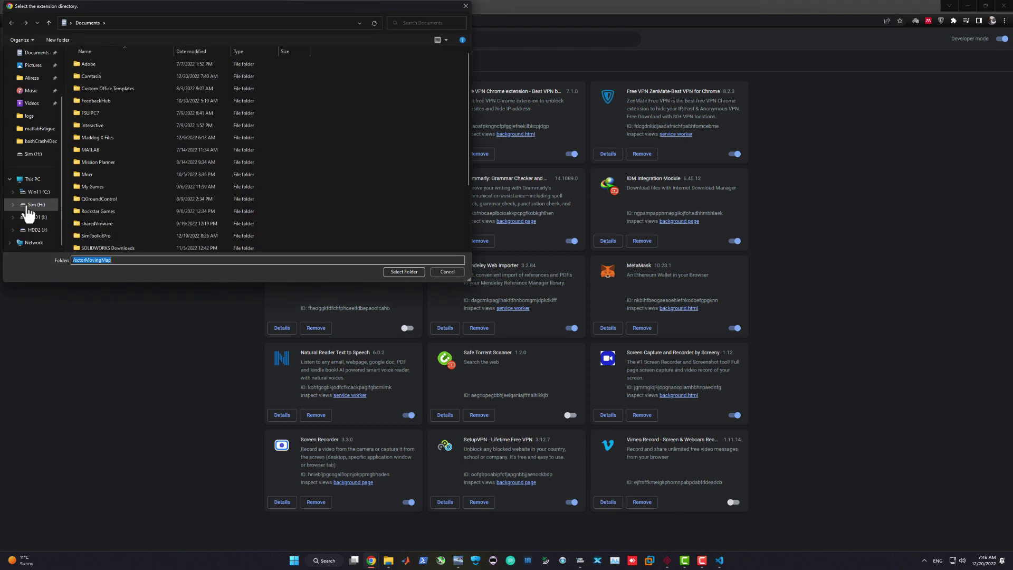
click(33, 205)
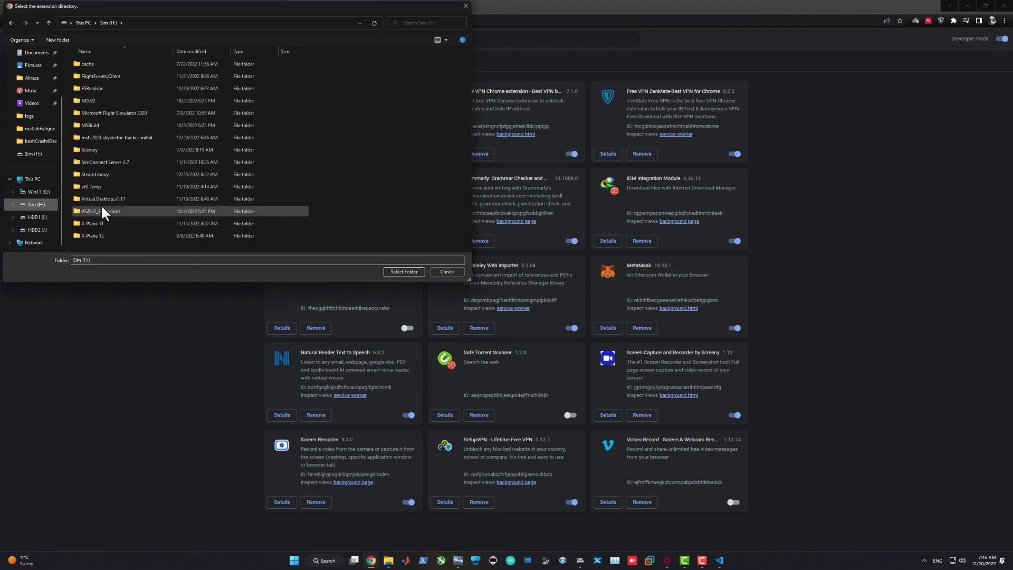
double_click(111, 137)
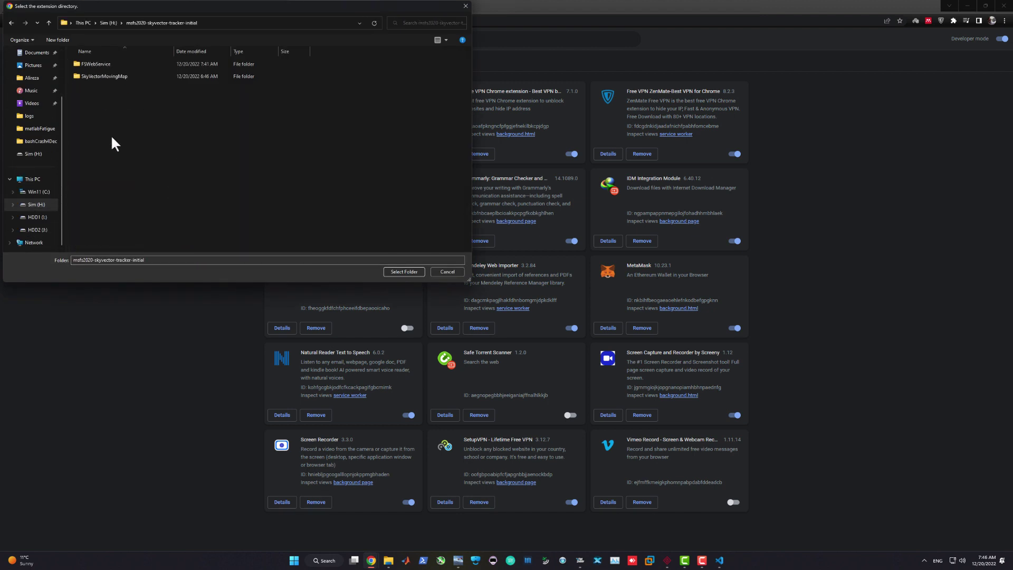
double_click(94, 76)
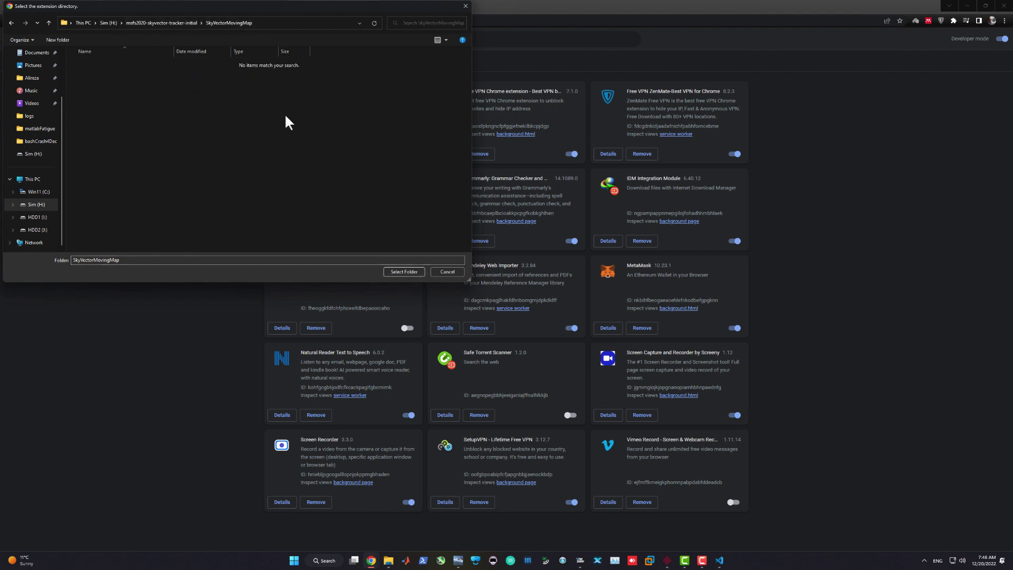
click(404, 272)
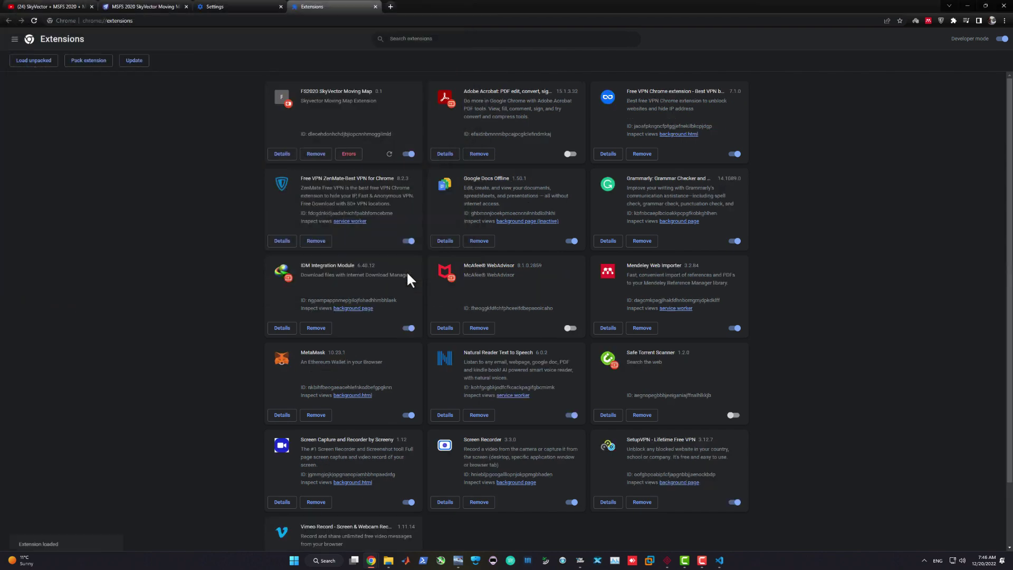
- Clear the extension's manifest version warning from its Errors page
click(353, 156)
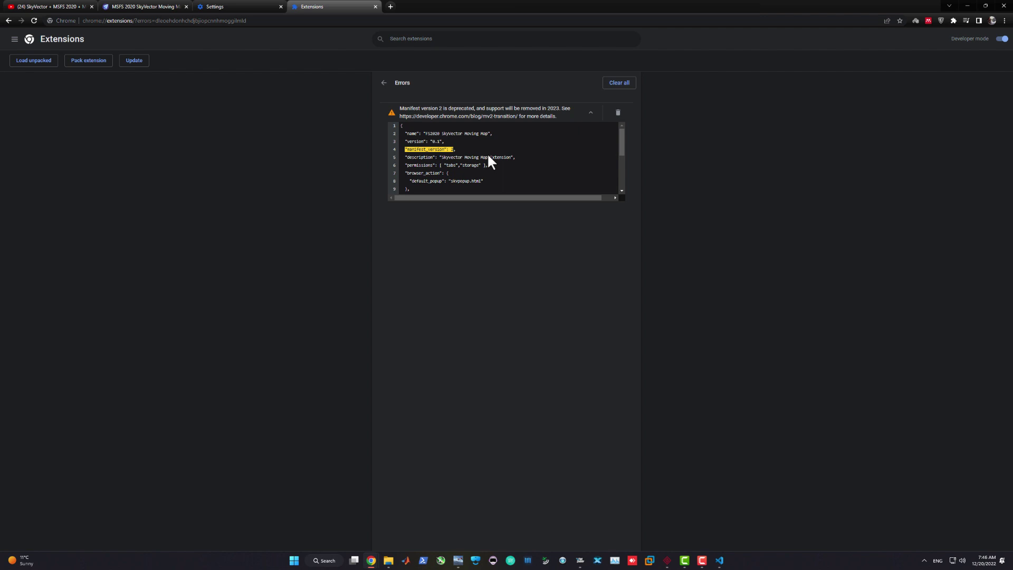
click(614, 83)
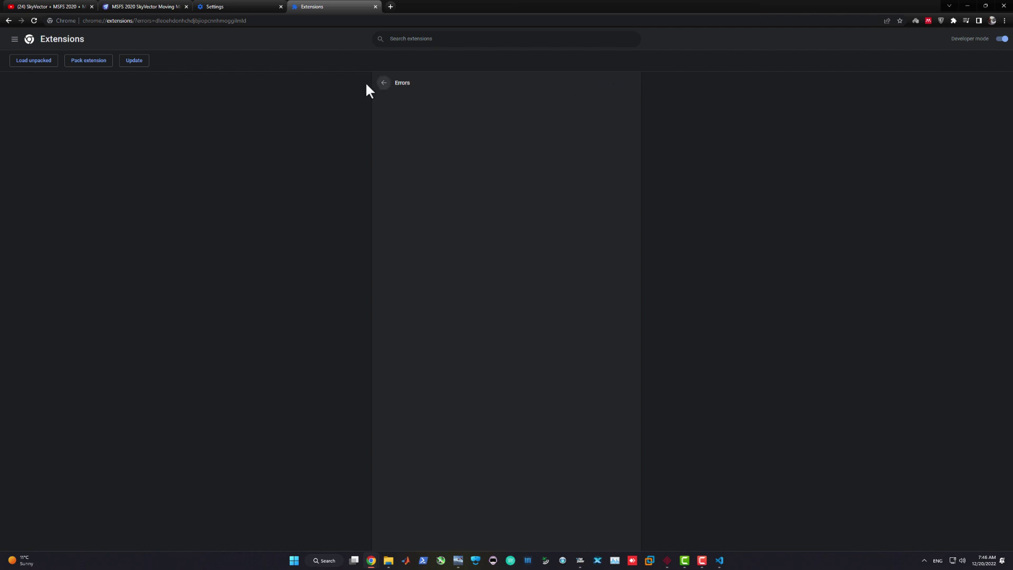
click(384, 83)
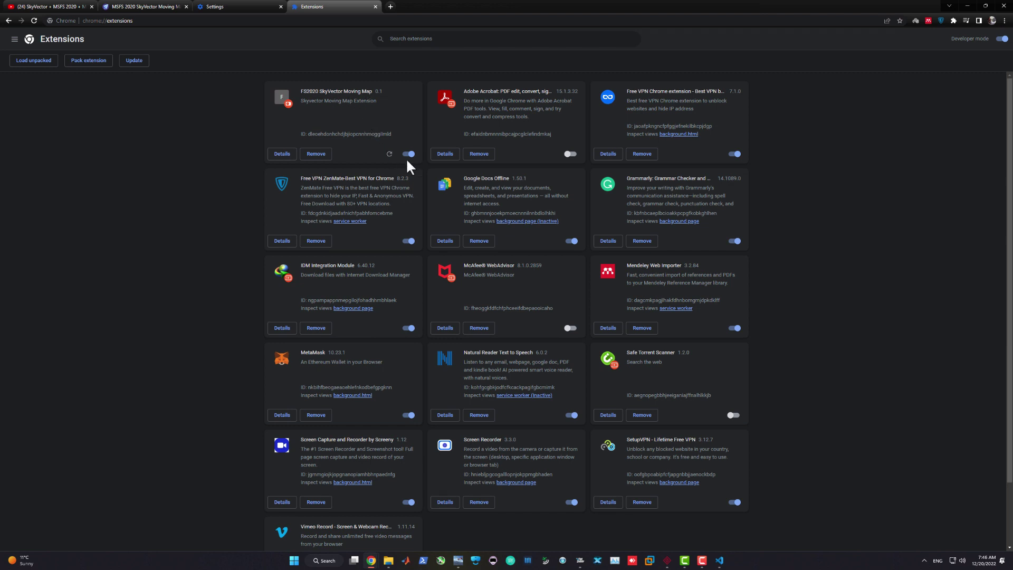
- Open skyvector.com in a new tab
click(394, 5)
text(skyvector.com)
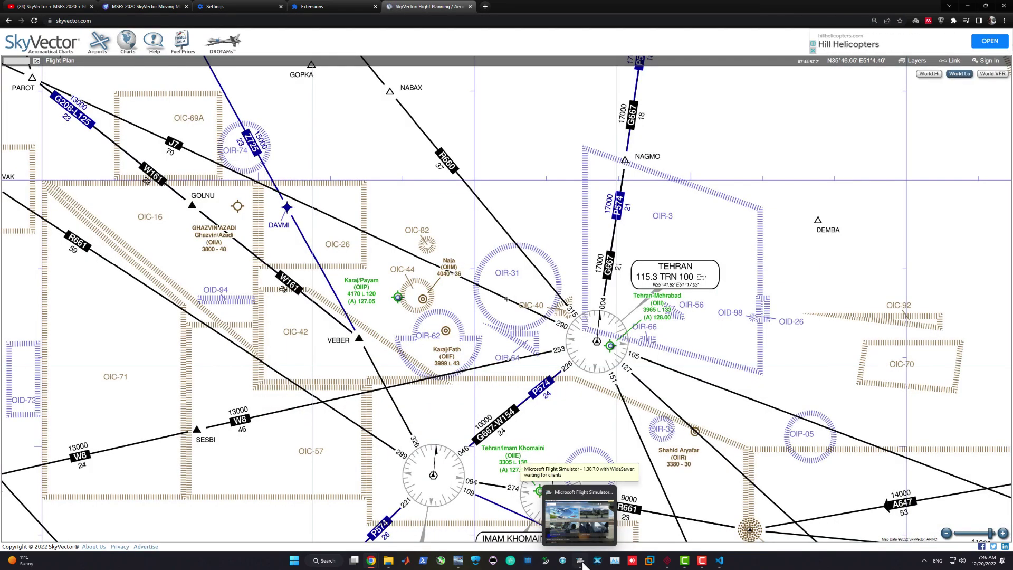
click(583, 564)
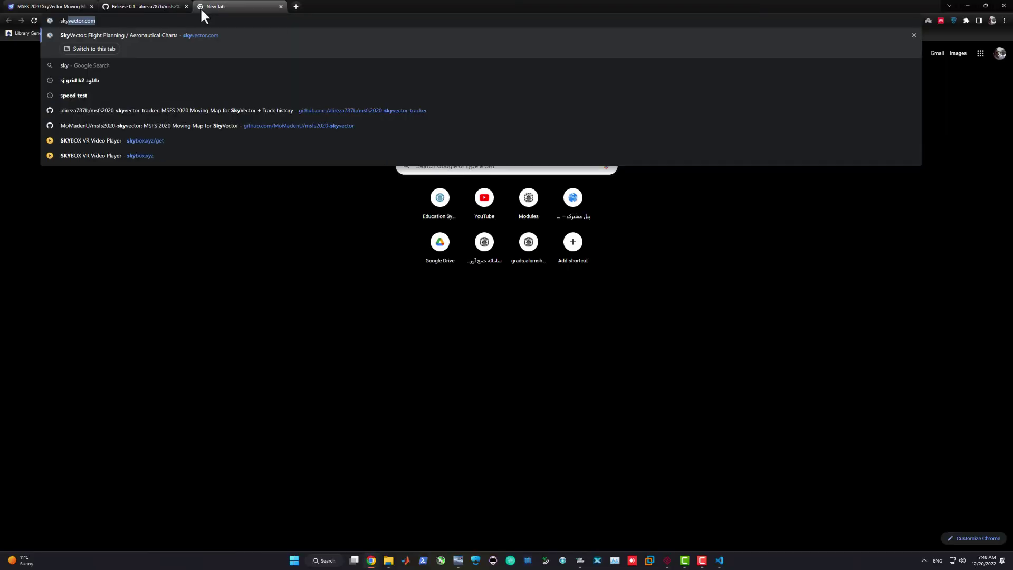
key(Return)
- Tile Chrome on the left and Flight Simulator on the right, then click Ready to Fly
mouse_move(370, 563)
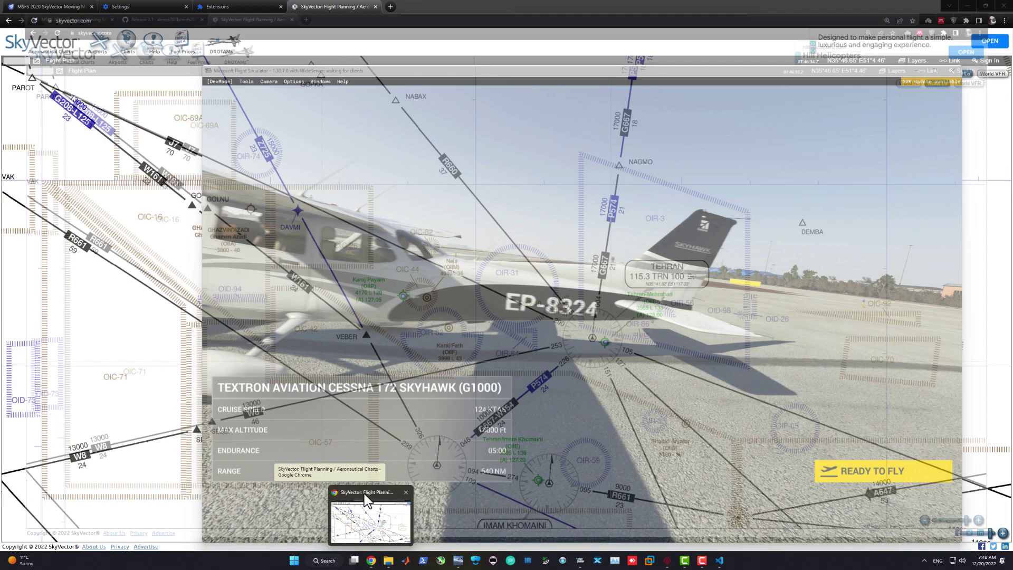
click(364, 493)
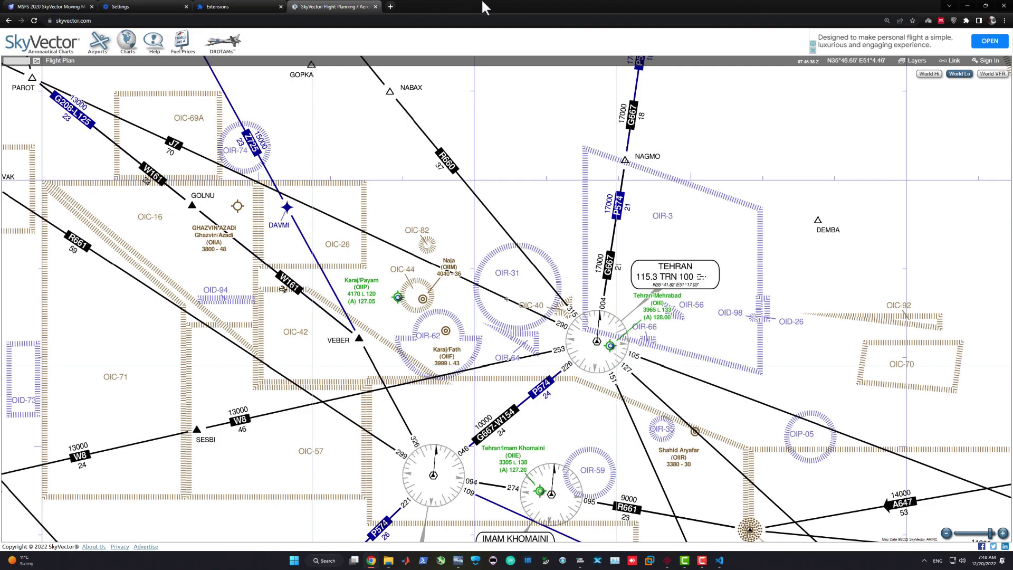
drag(486, 8, 3, 211)
click(628, 159)
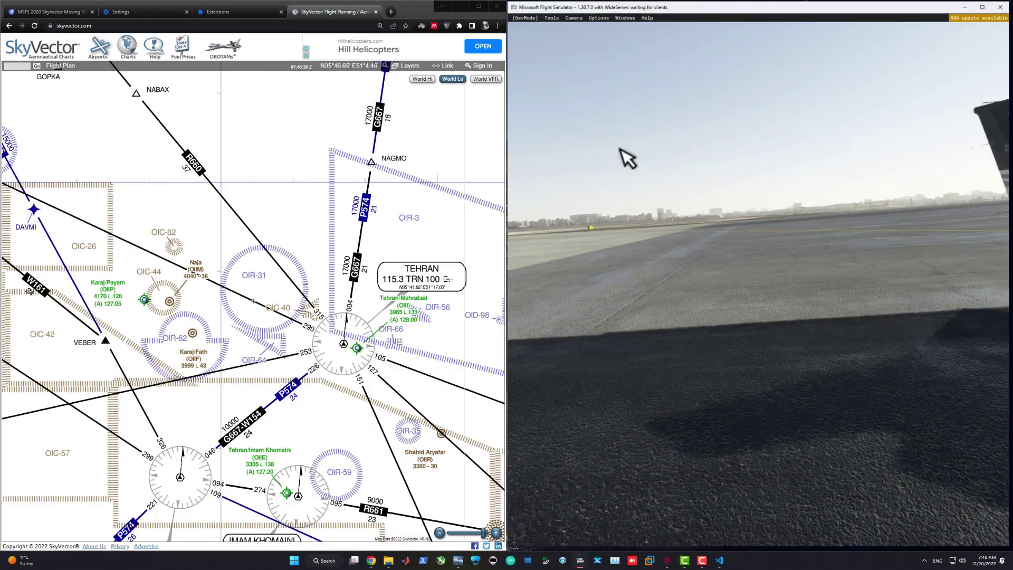
click(923, 387)
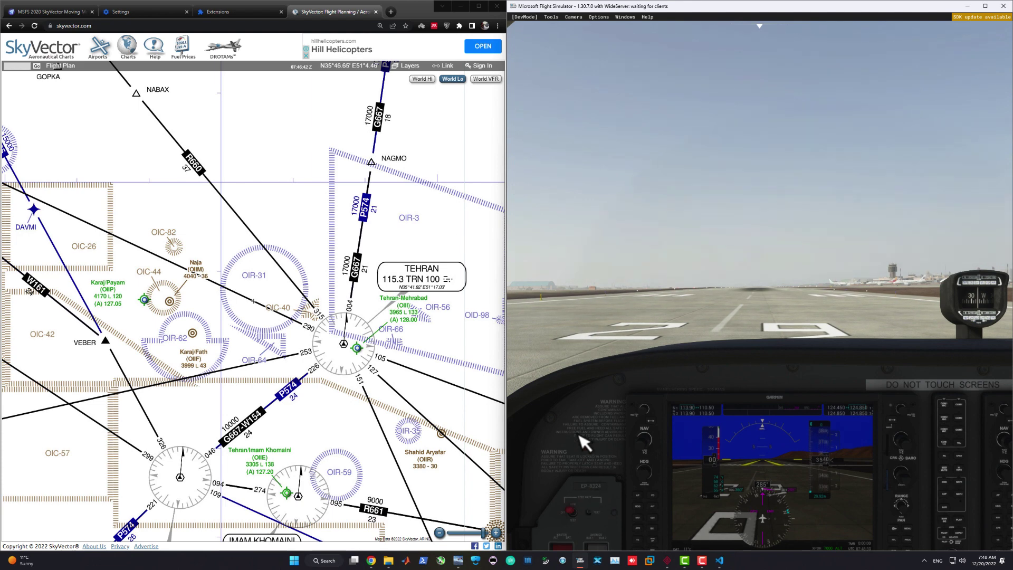
- Launch FSWebService from its desktop shortcut, minimize it, and return to the map and simulator
key(super+d)
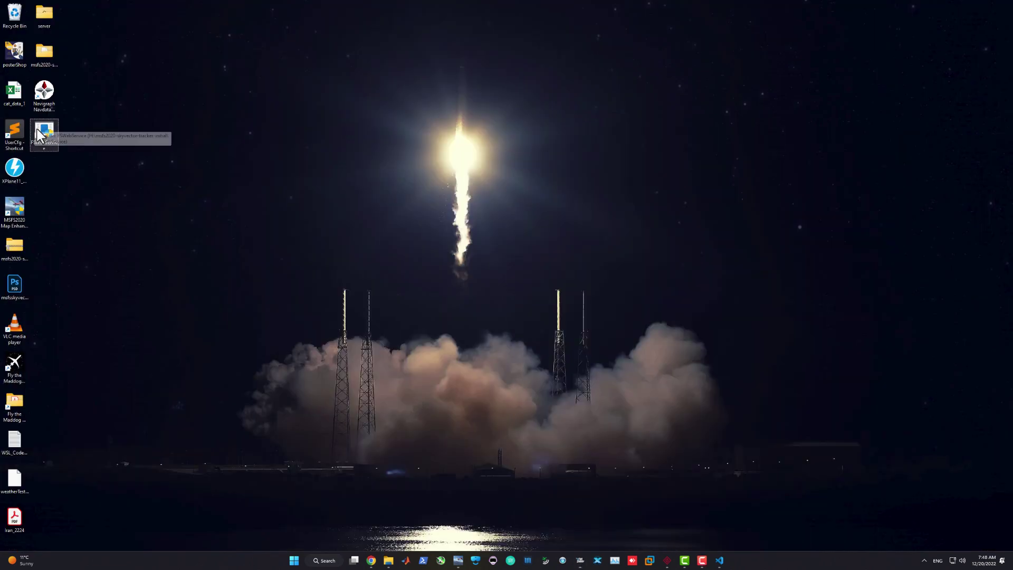
right_click(40, 134)
click(62, 159)
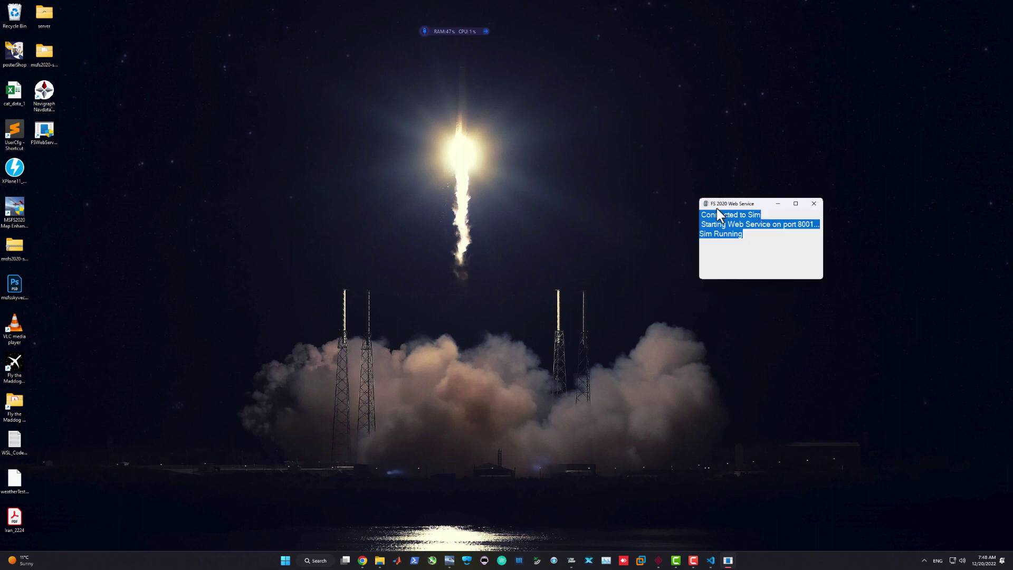
click(568, 248)
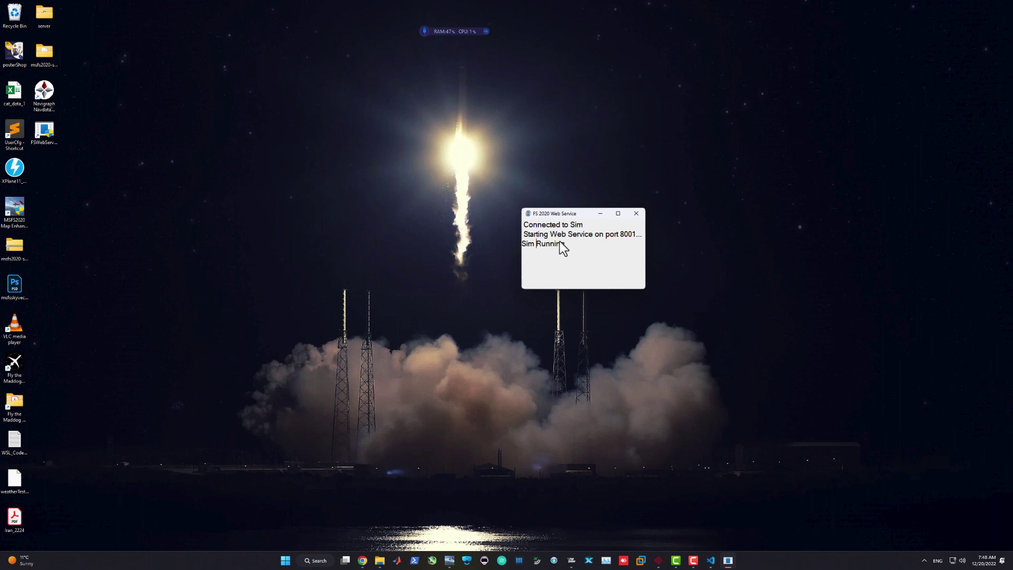
click(597, 214)
key(alt+Tab)
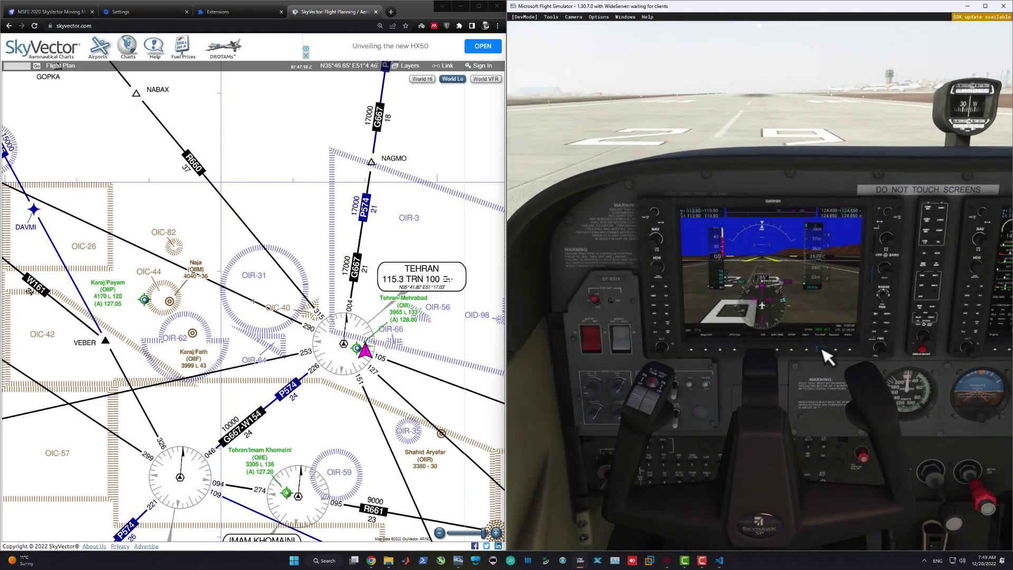
- Hide the yoke and replace Live Weather with the Few Clouds weather preset
click(760, 396)
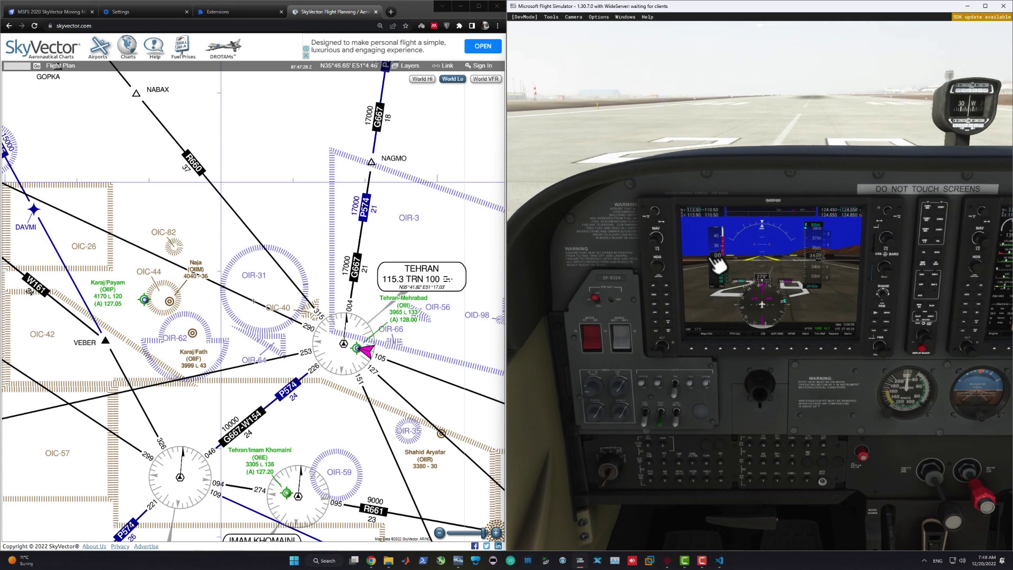
mouse_move(871, 46)
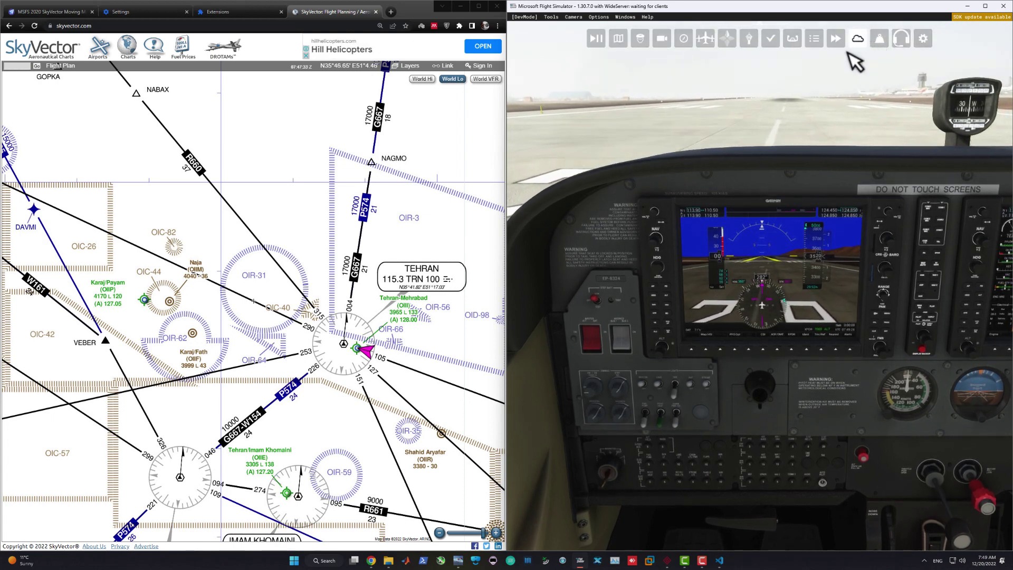
click(850, 51)
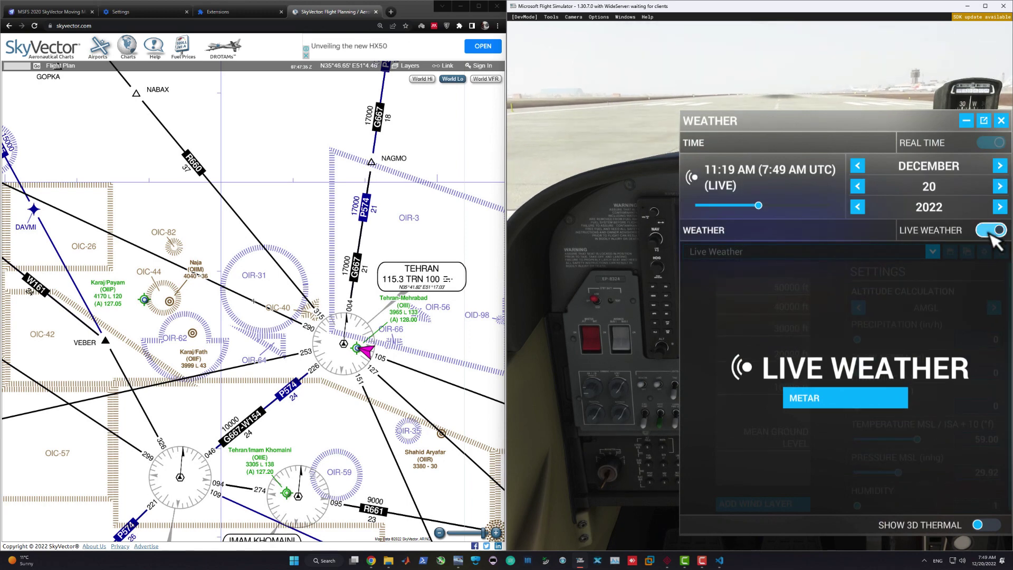
click(991, 231)
click(796, 255)
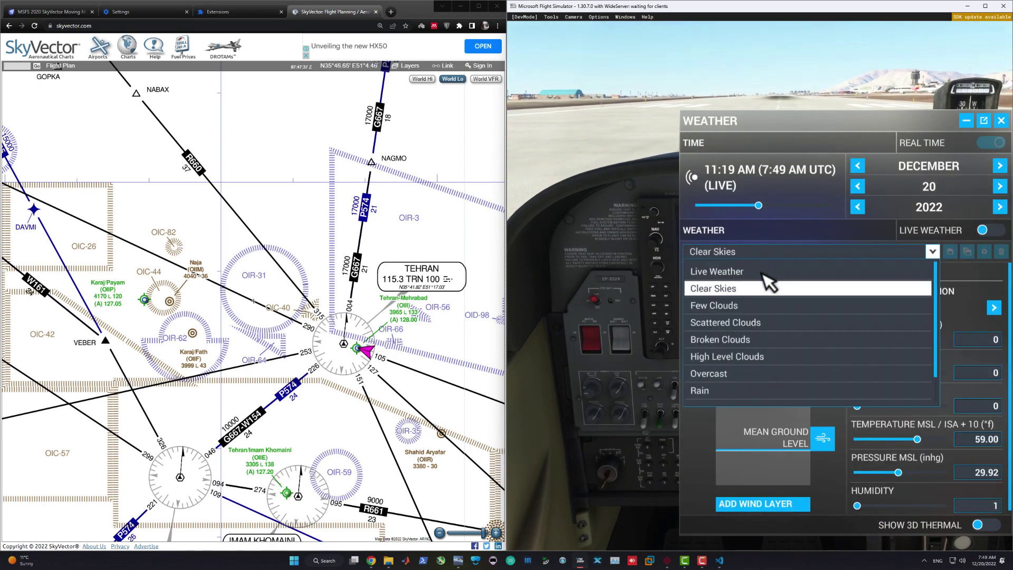
click(764, 306)
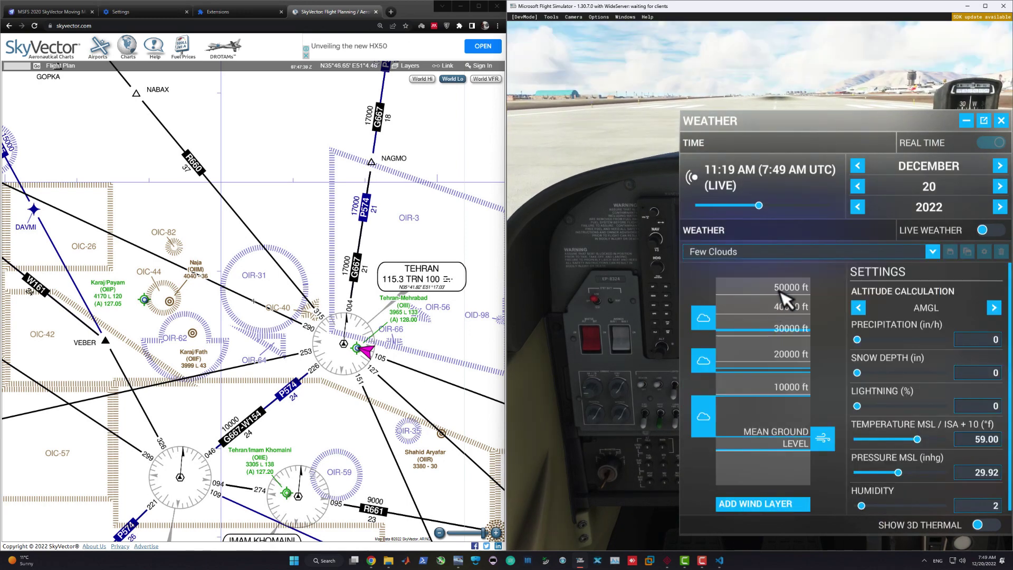
click(1001, 121)
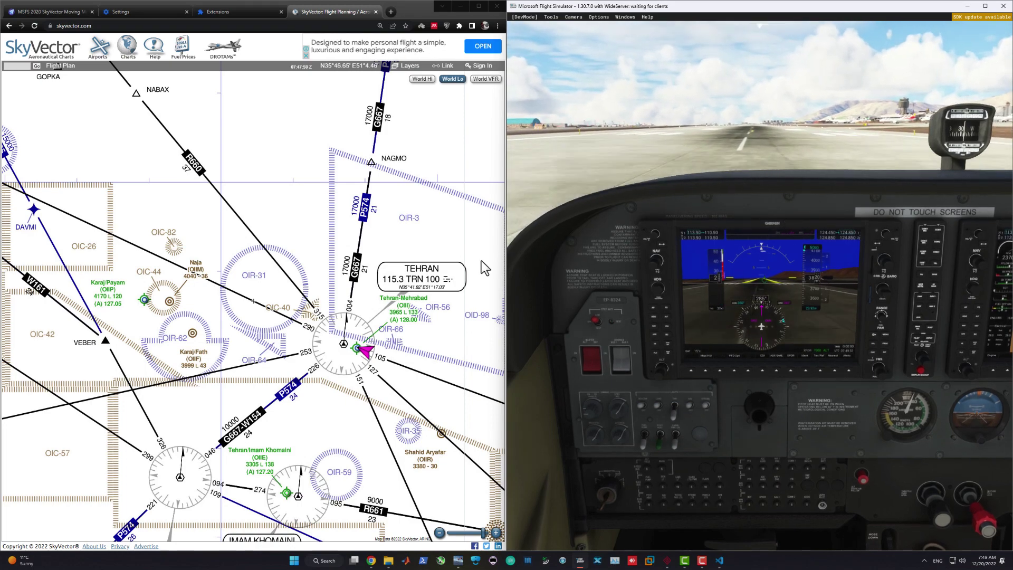
- Zoom the SkyVector map in on the aircraft near the TRN VOR during the takeoff roll
scroll(357, 352, up, 2)
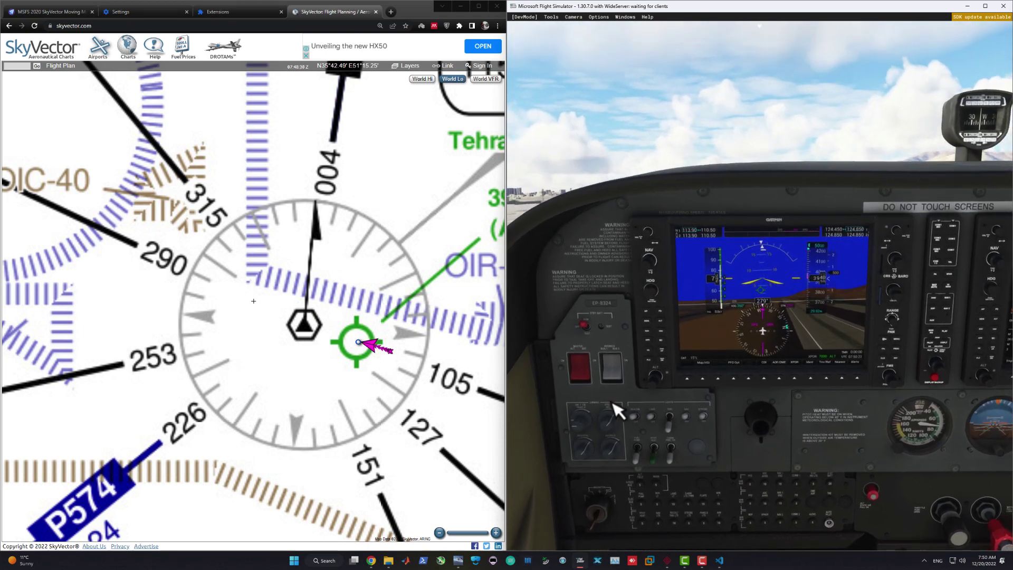
- Engage the autopilot in vertical-speed mode at 400 fpm, then bring up the Camera settings
scroll(651, 293, up, 5)
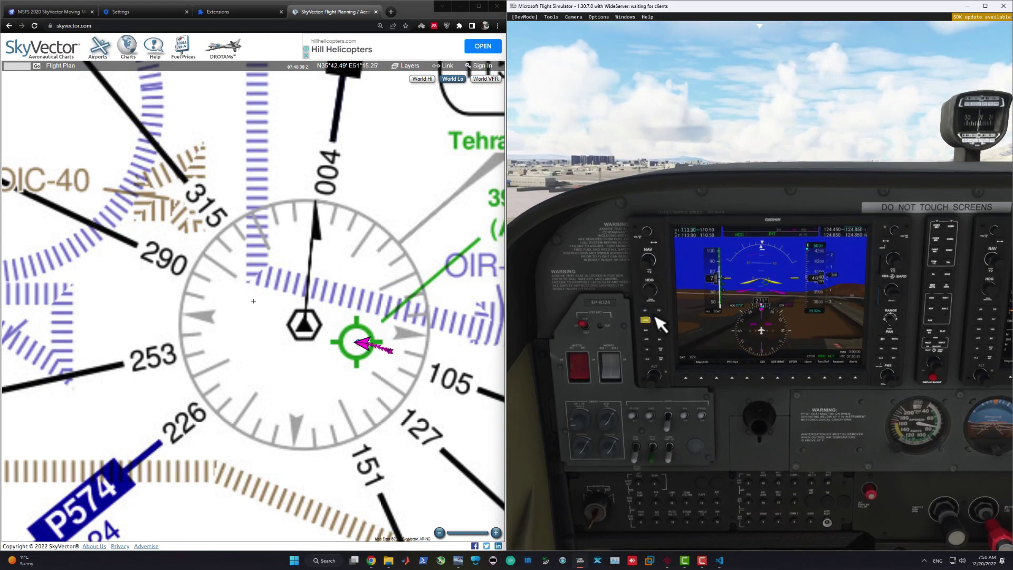
click(655, 318)
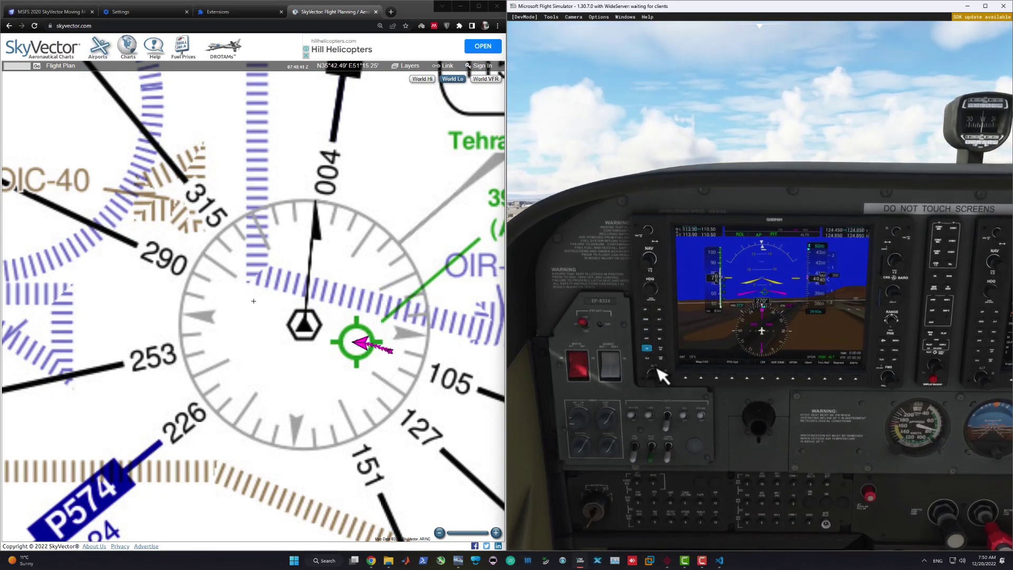
click(660, 350)
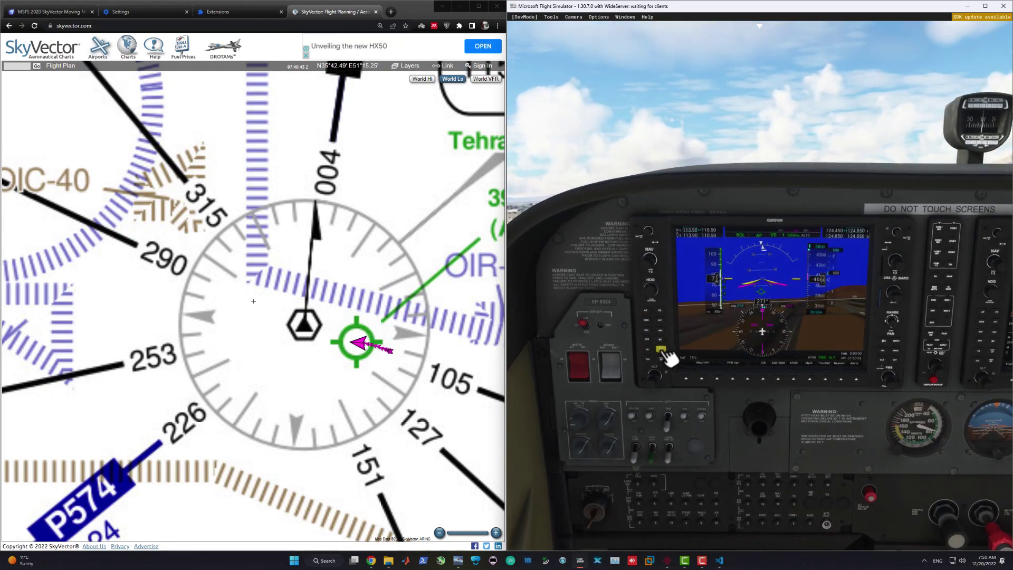
scroll(661, 350, up, 2)
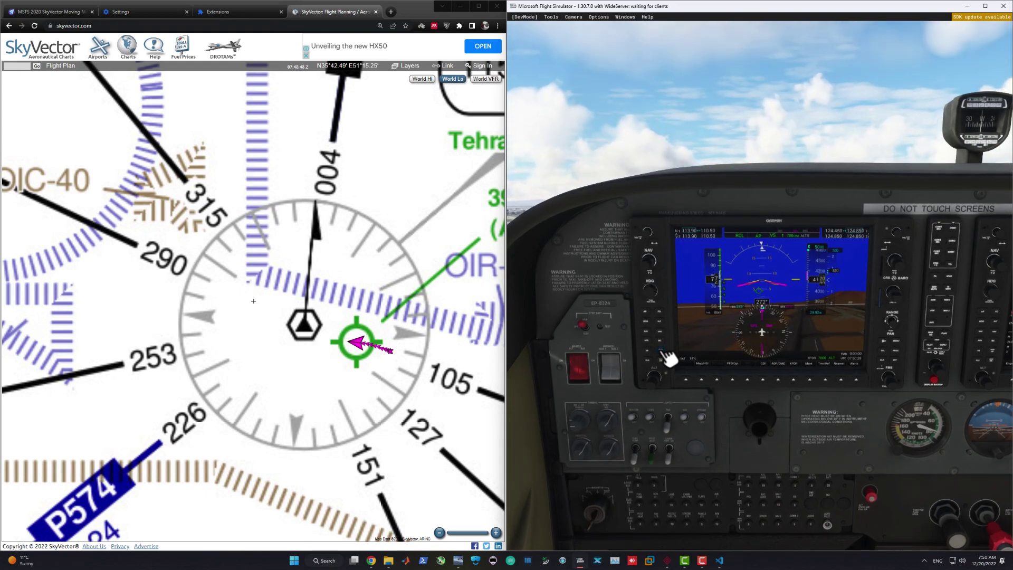
scroll(664, 352, down, 3)
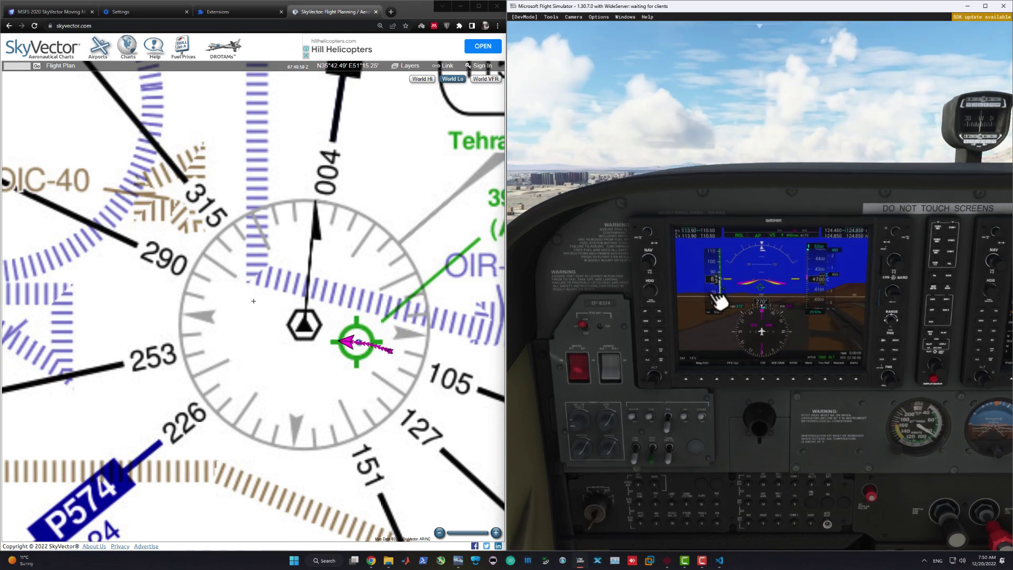
mouse_move(750, 46)
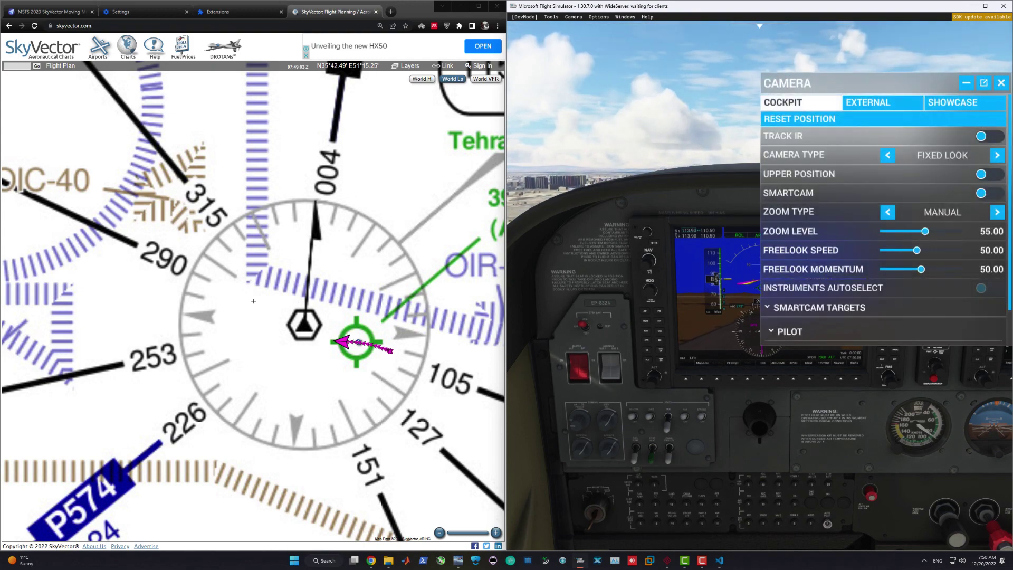
- Close the Camera panel, pan SkyVector to Karaj, Naja and OIR-31, and restore the cockpit view
click(1001, 83)
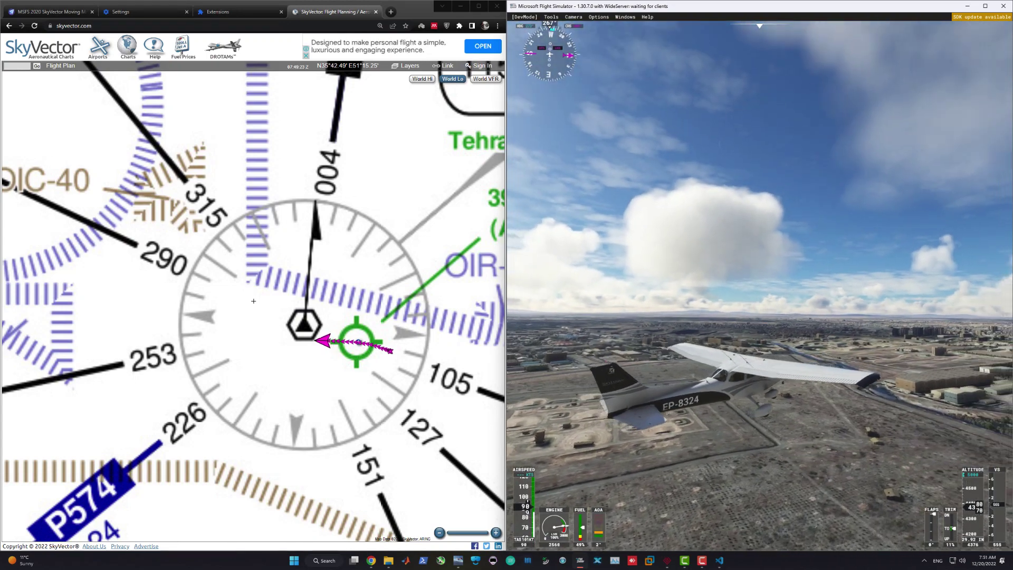
scroll(111, 297, down, 1)
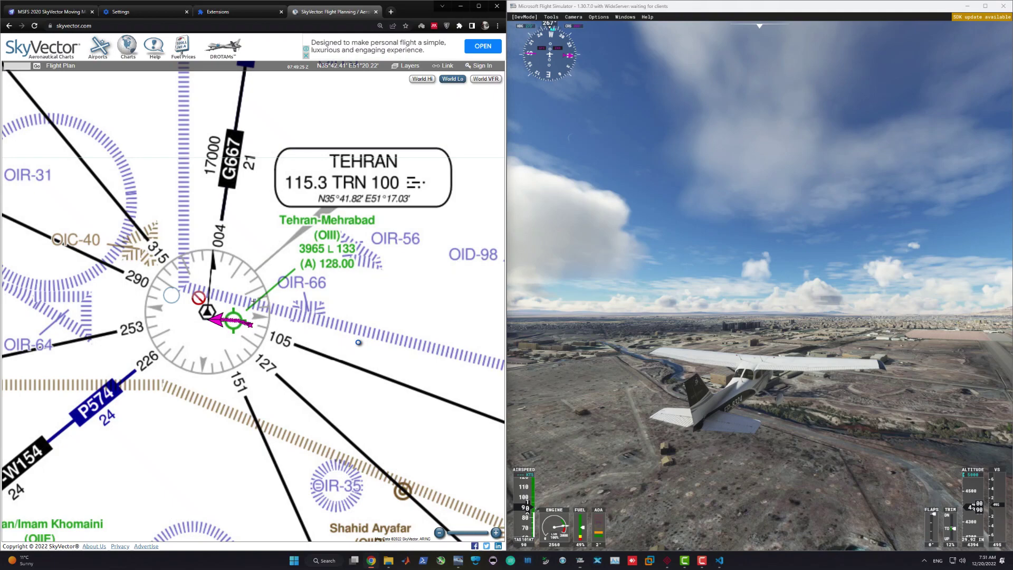
drag(144, 411, 431, 417)
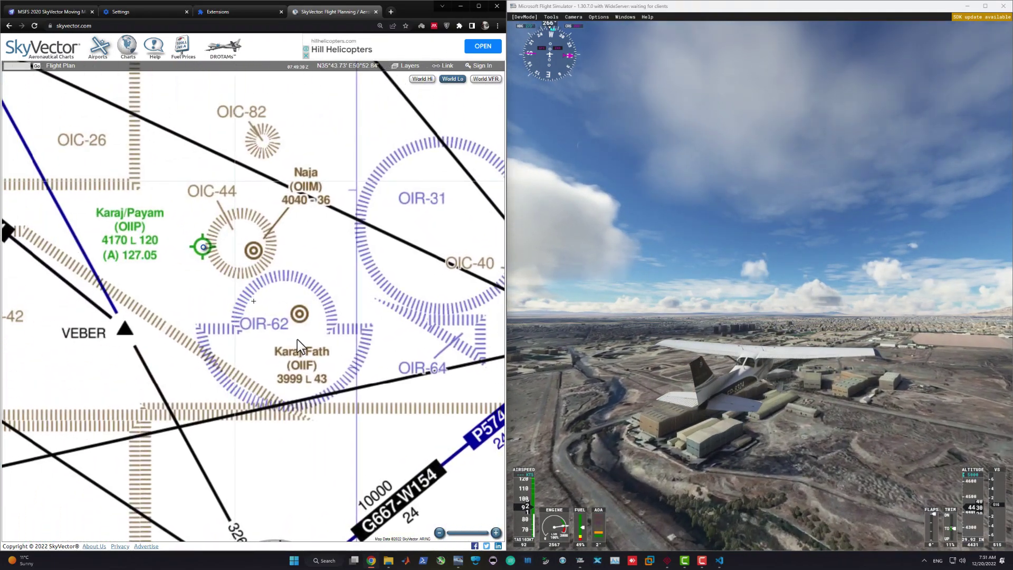
scroll(297, 339, down, 1)
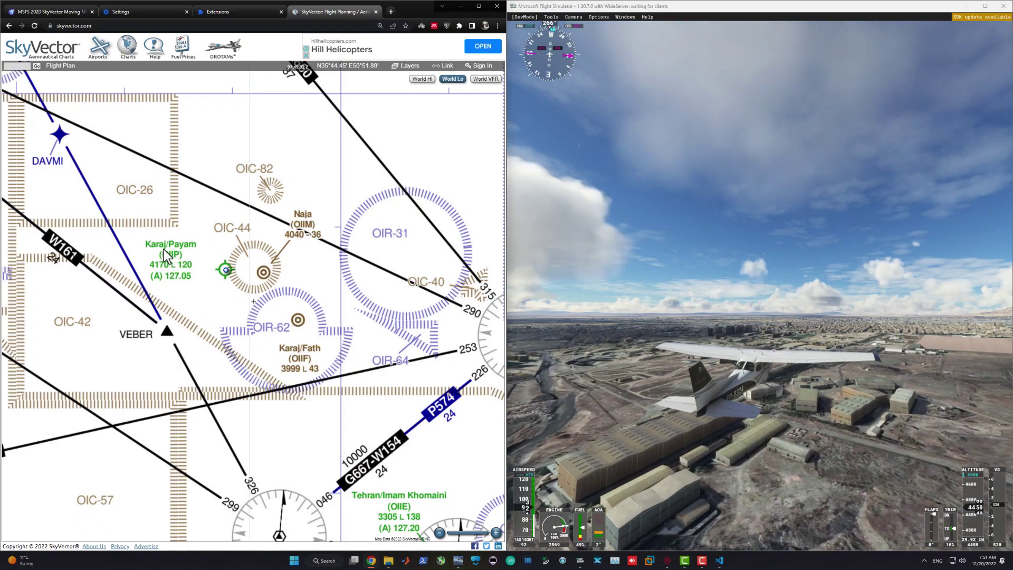
scroll(164, 250, up, 2)
scroll(166, 251, down, 2)
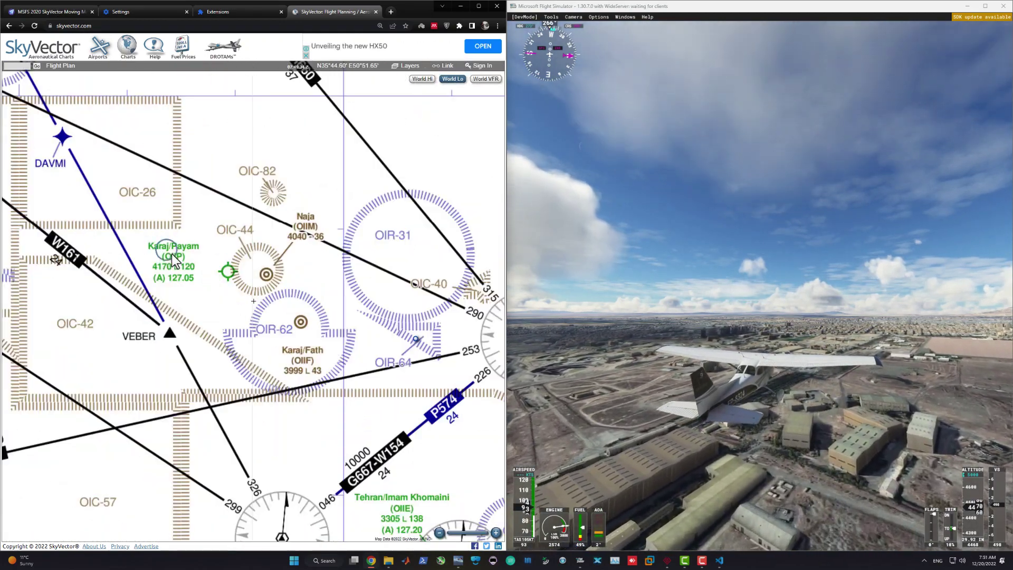
click(820, 335)
key(End)
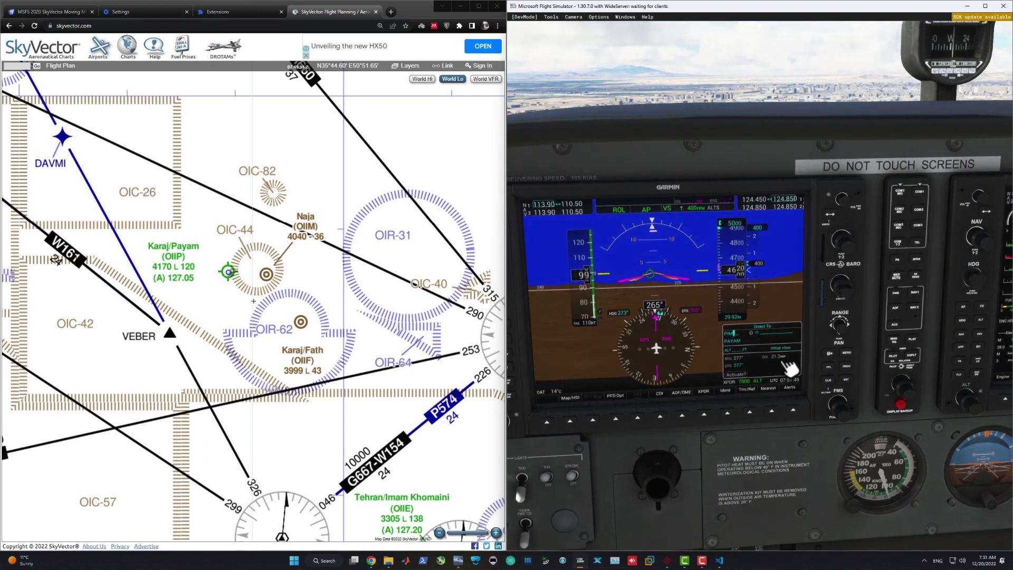
- Confirm PIM and set a Payam hold with a 290° inbound course, then switch to Navigraph Charts
click(849, 380)
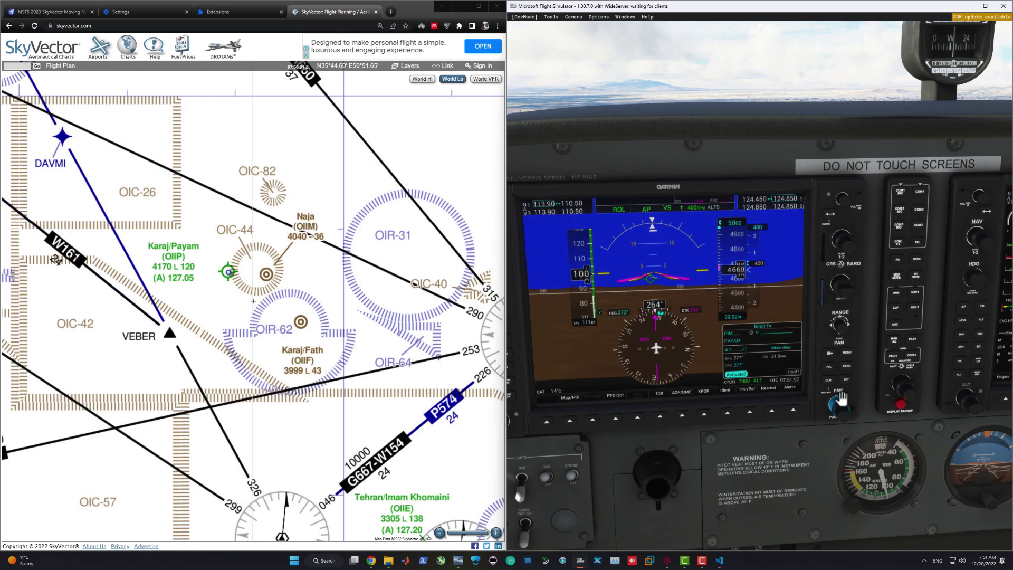
click(847, 380)
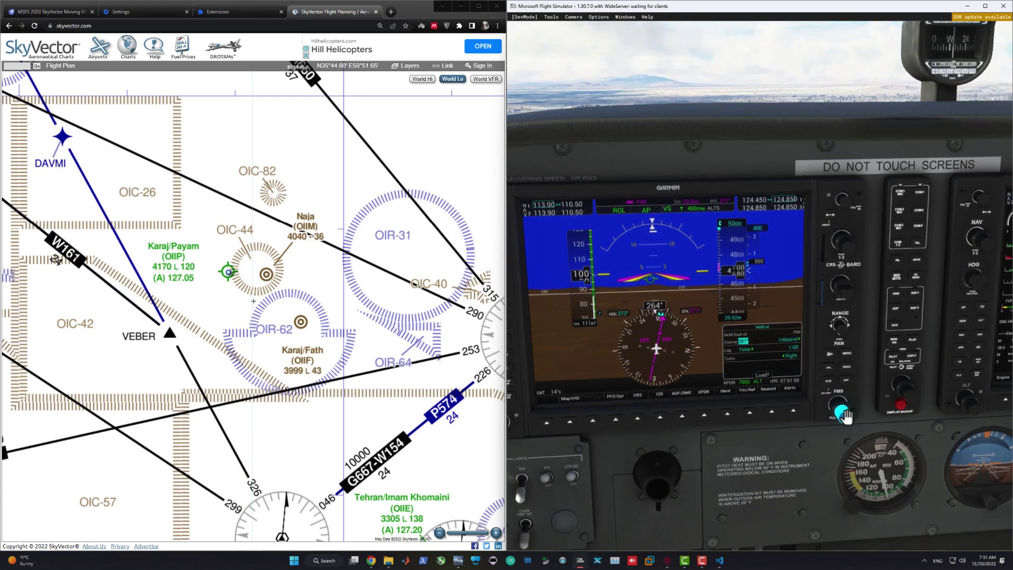
scroll(845, 416, up, 2)
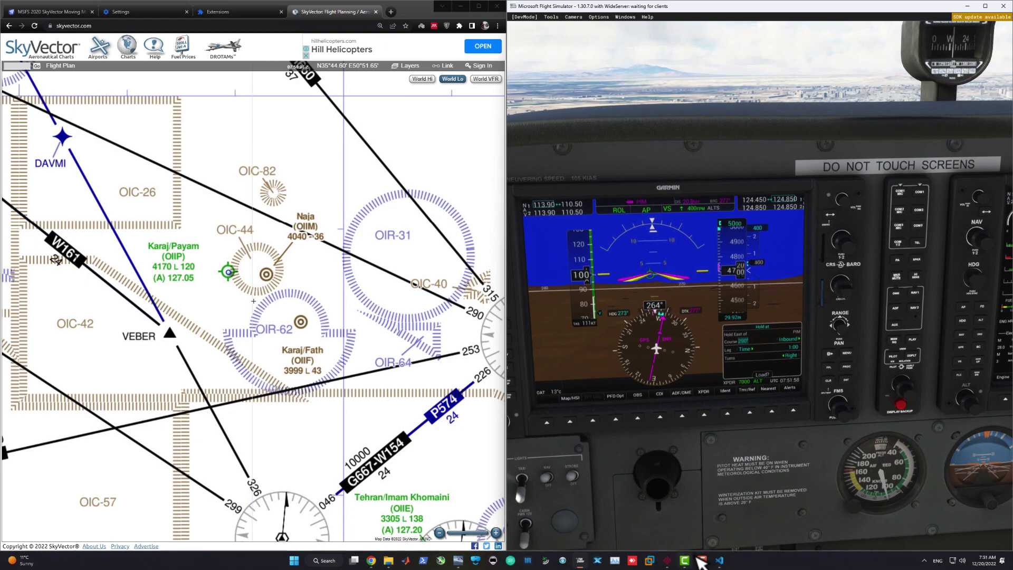
click(528, 561)
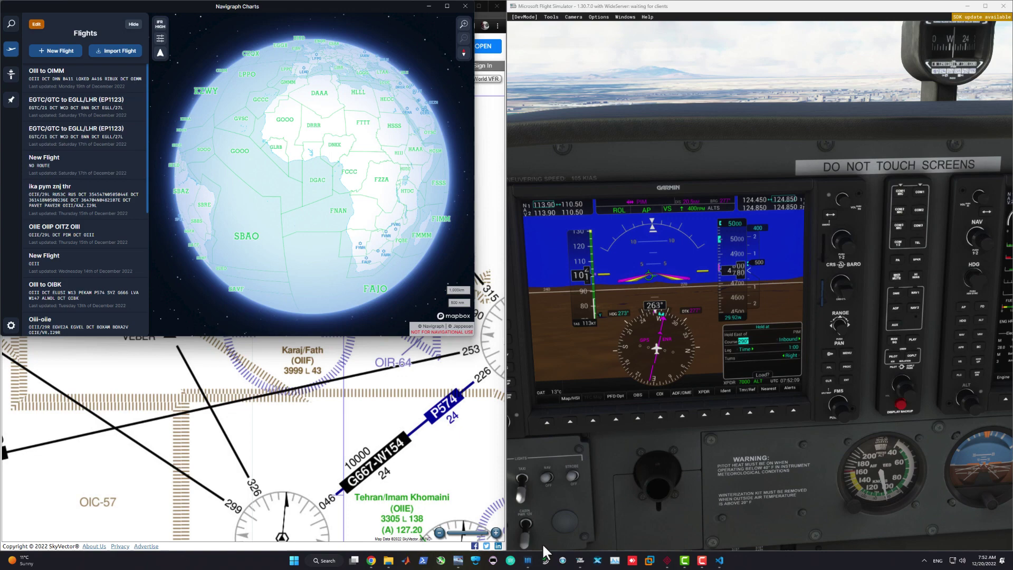
- Launch Navigraph Simlink to link the sim and dismiss the already-running notice
mouse_move(581, 561)
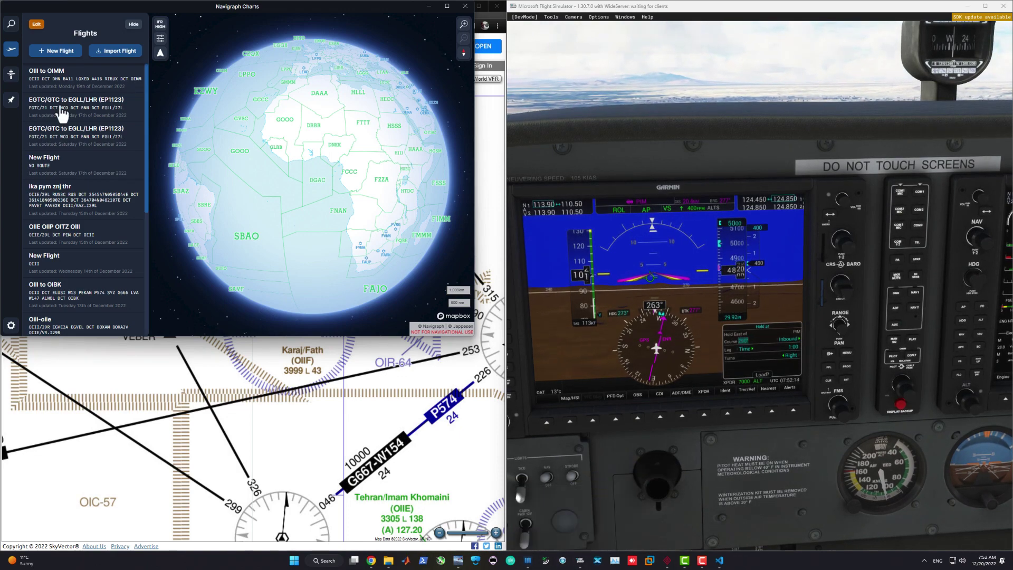
mouse_move(545, 561)
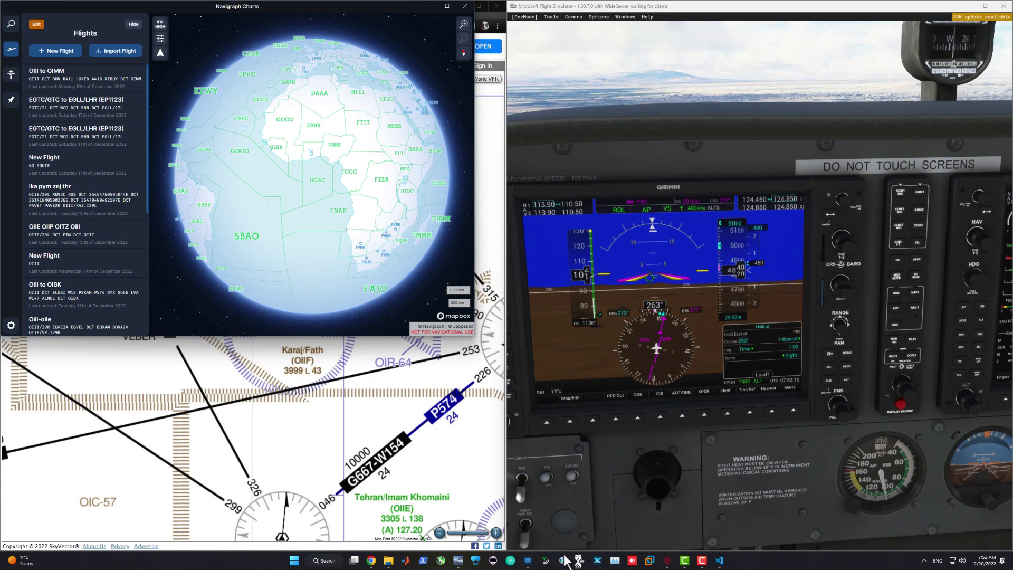
click(554, 515)
click(560, 285)
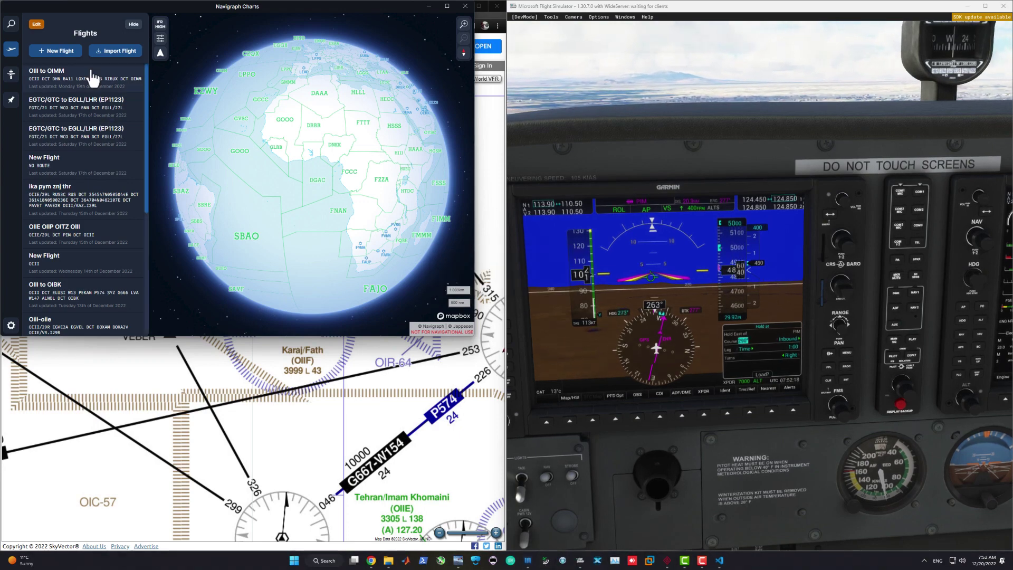
- Centre and zoom the Navigraph map on the aircraft, move it over the sim, and centre SkyVector on Tehran VOR
click(160, 52)
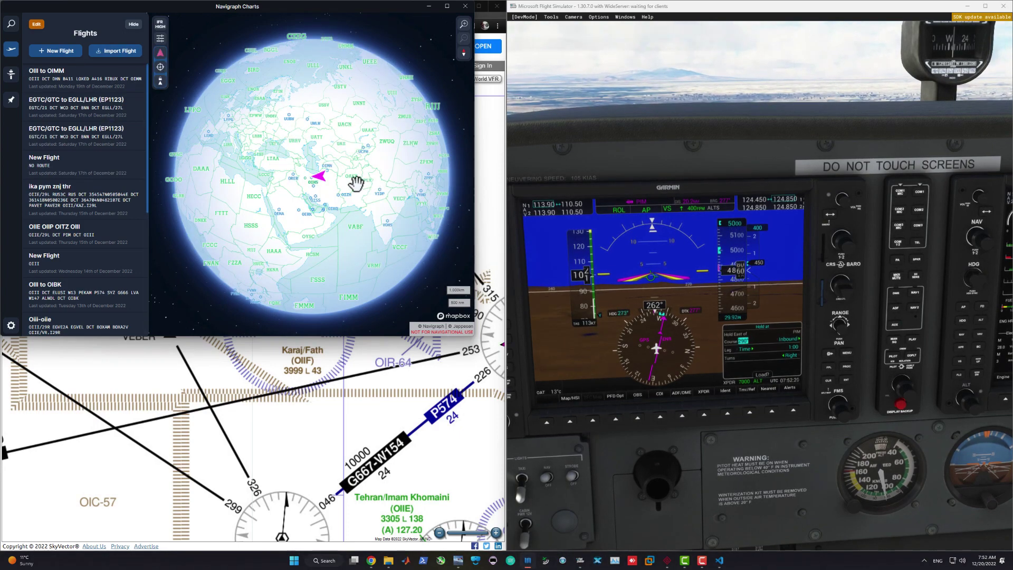
scroll(266, 164, up, 5)
scroll(265, 163, up, 5)
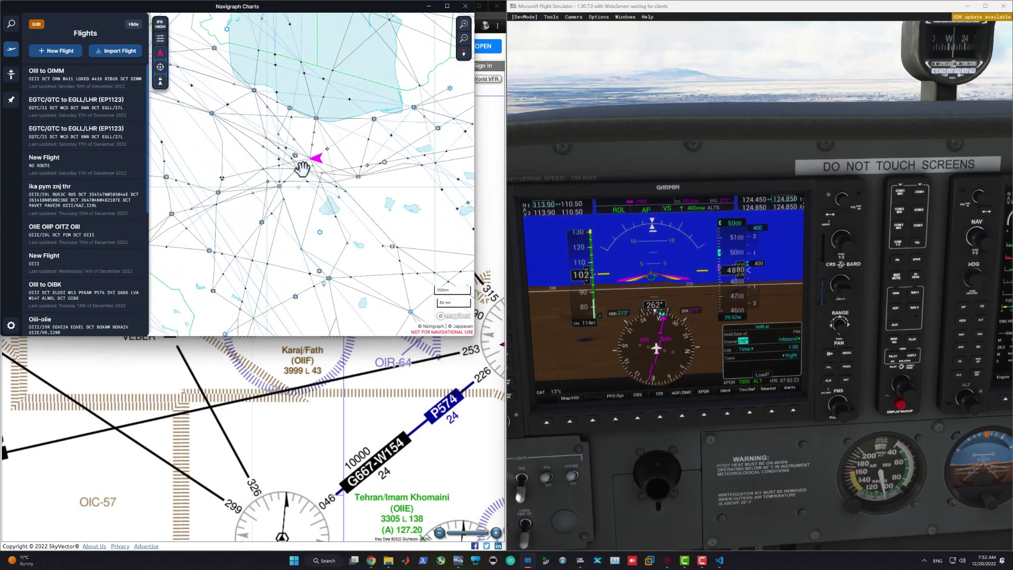
scroll(321, 139, up, 5)
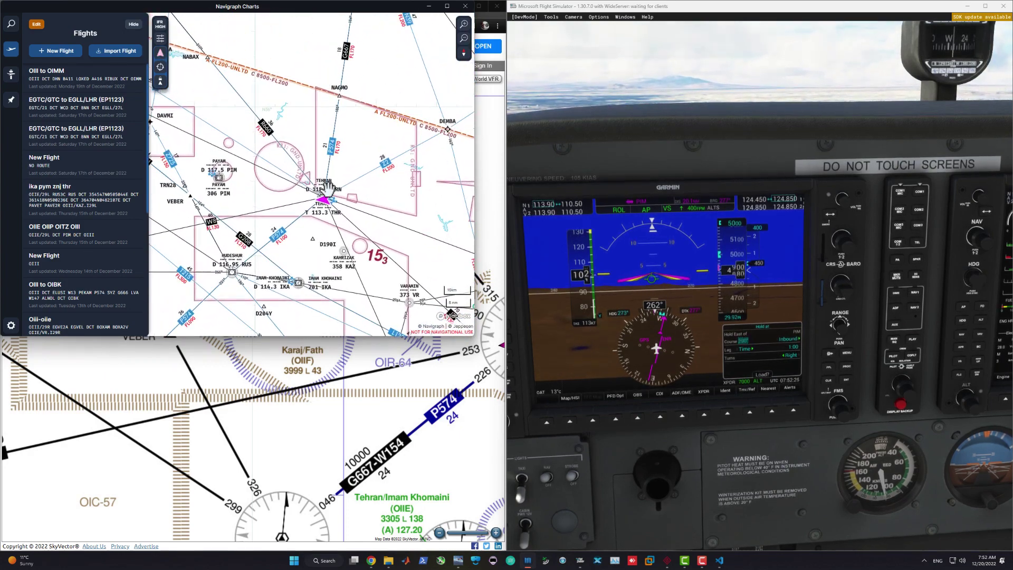
scroll(327, 200, up, 2)
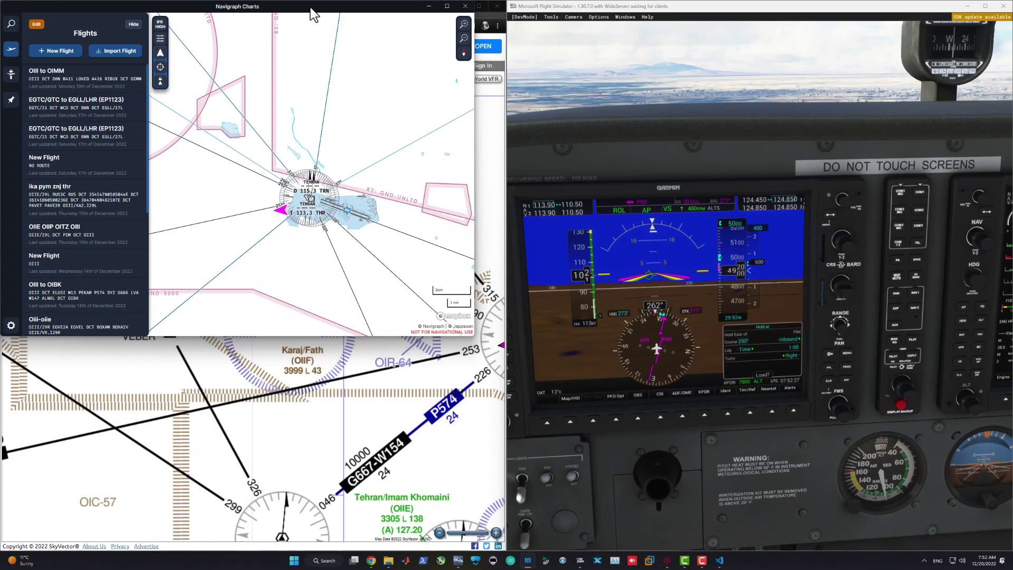
drag(310, 8, 823, 110)
drag(475, 311, 336, 309)
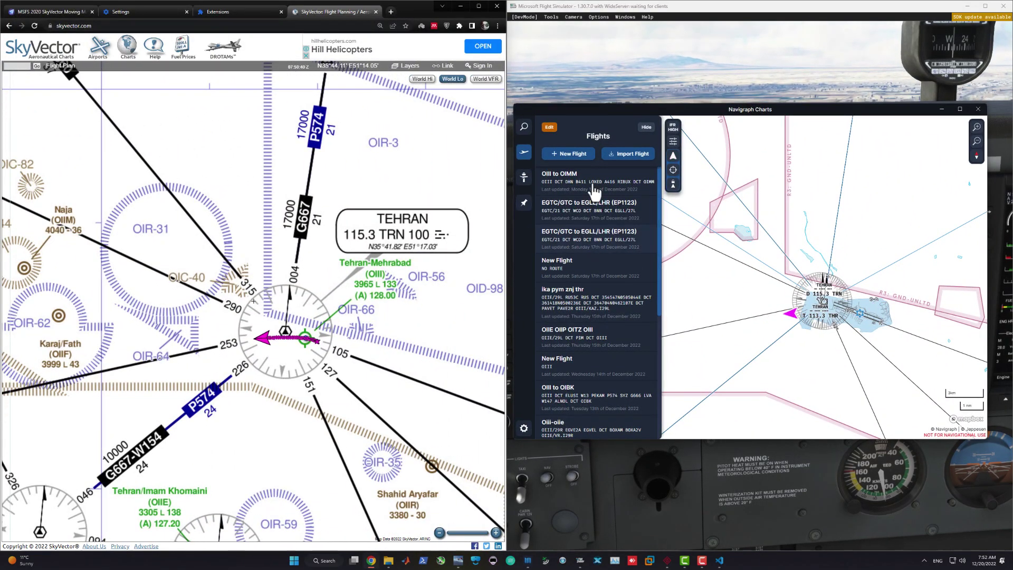
- Search for OIIP and overlay Payam's VOR RWY 30 approach chart, zoomed in on the hold
click(524, 127)
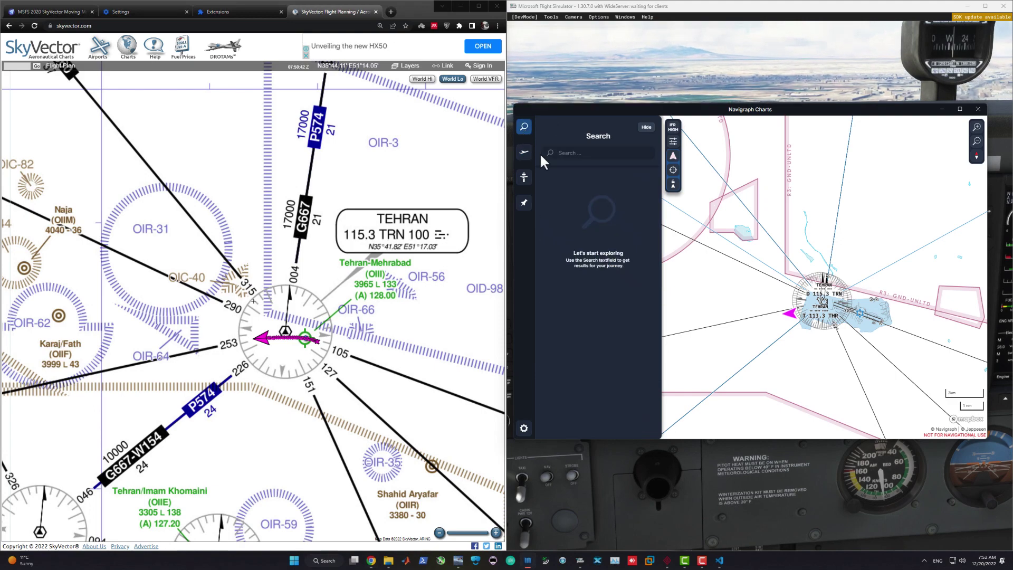
click(566, 153)
text(oiip)
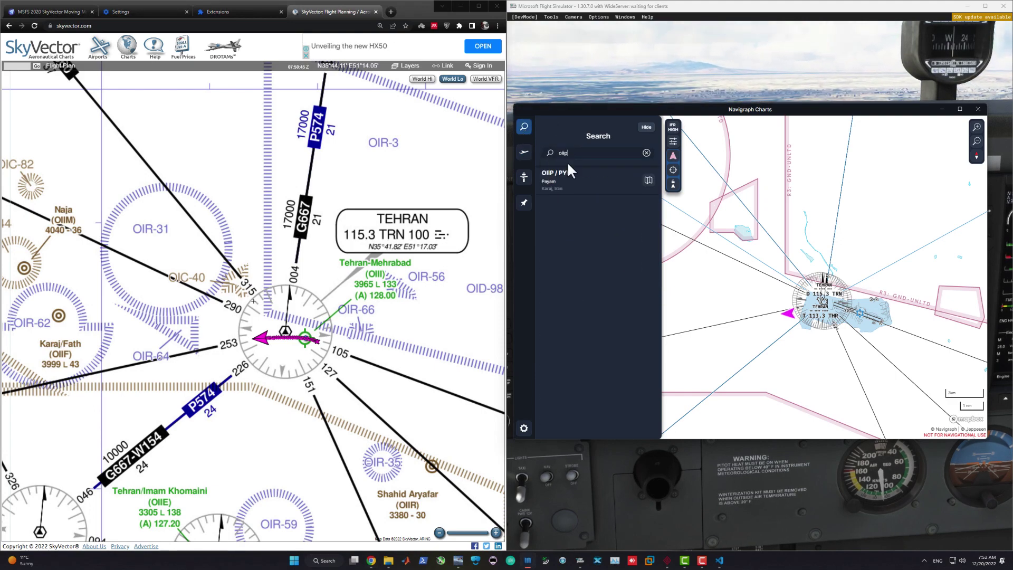
click(649, 180)
click(604, 335)
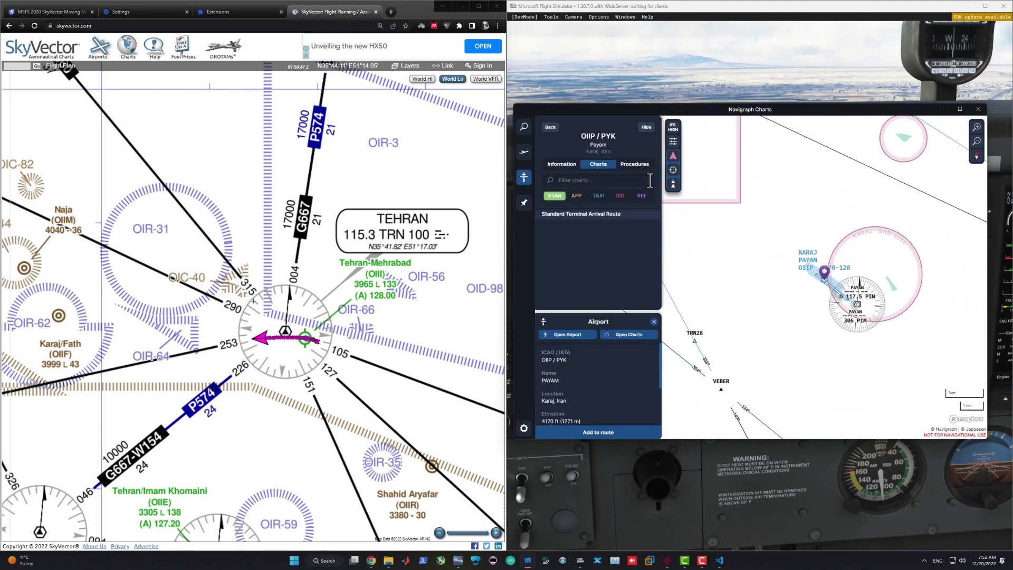
click(577, 196)
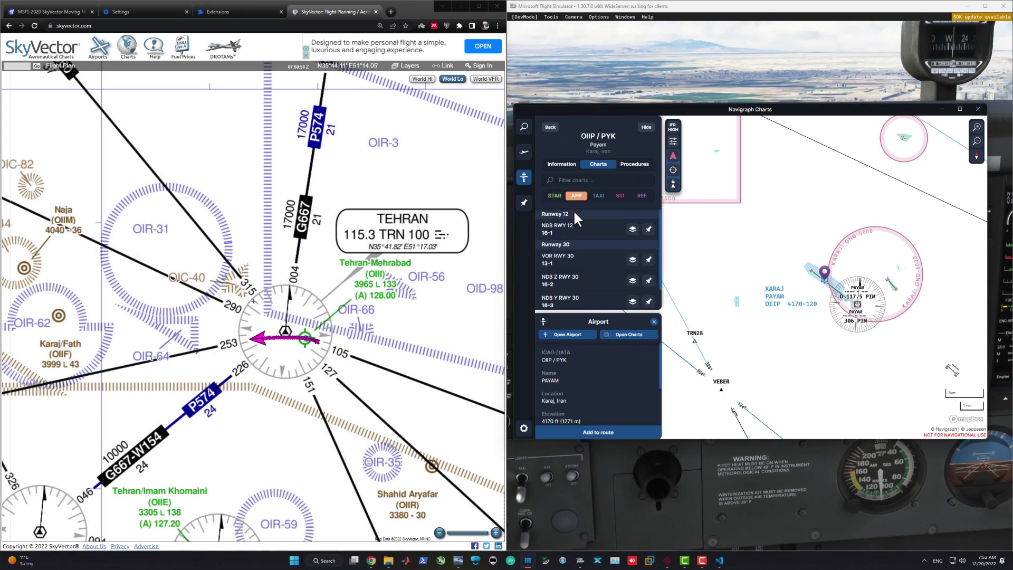
click(633, 261)
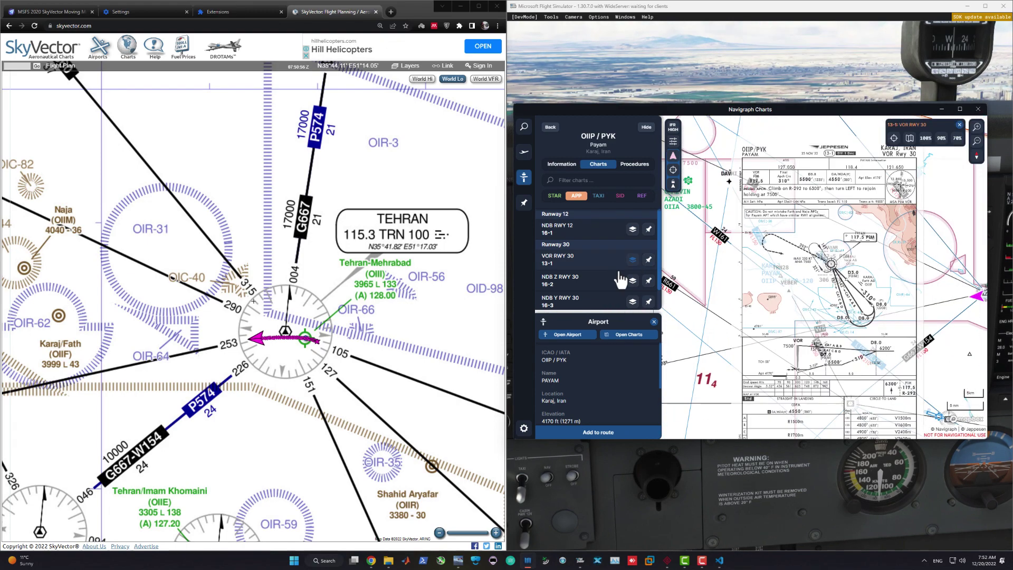
scroll(809, 262, up, 5)
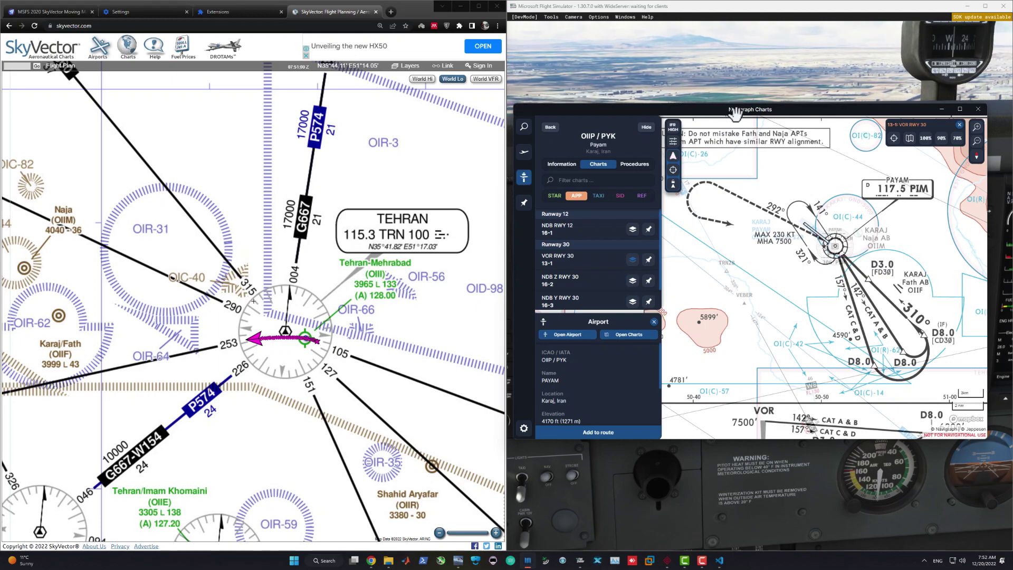
- Move Navigraph over the SkyVector side, lower the G1000 hold course to about 143°, and accept the hold
drag(711, 113, 215, 122)
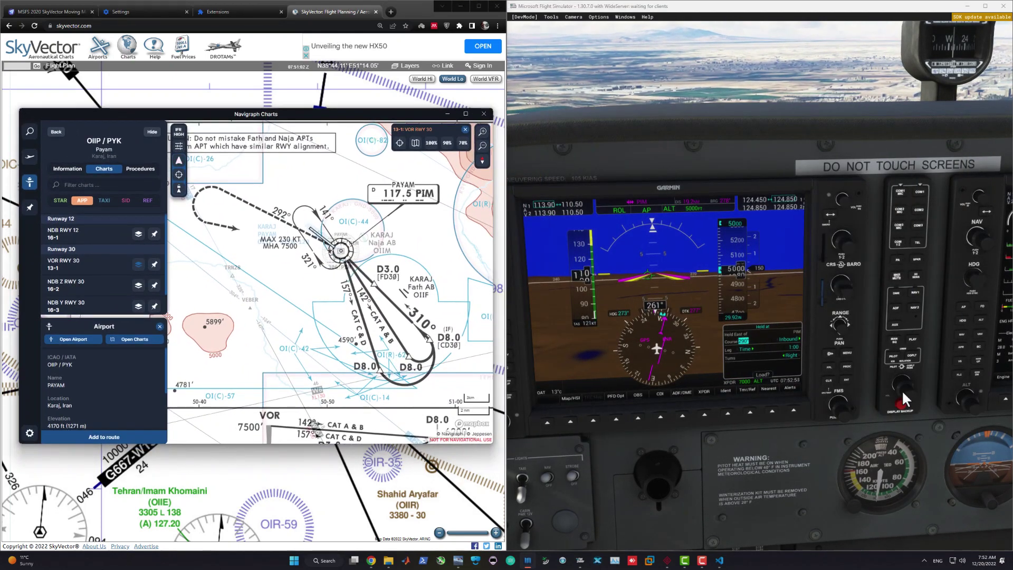
click(838, 407)
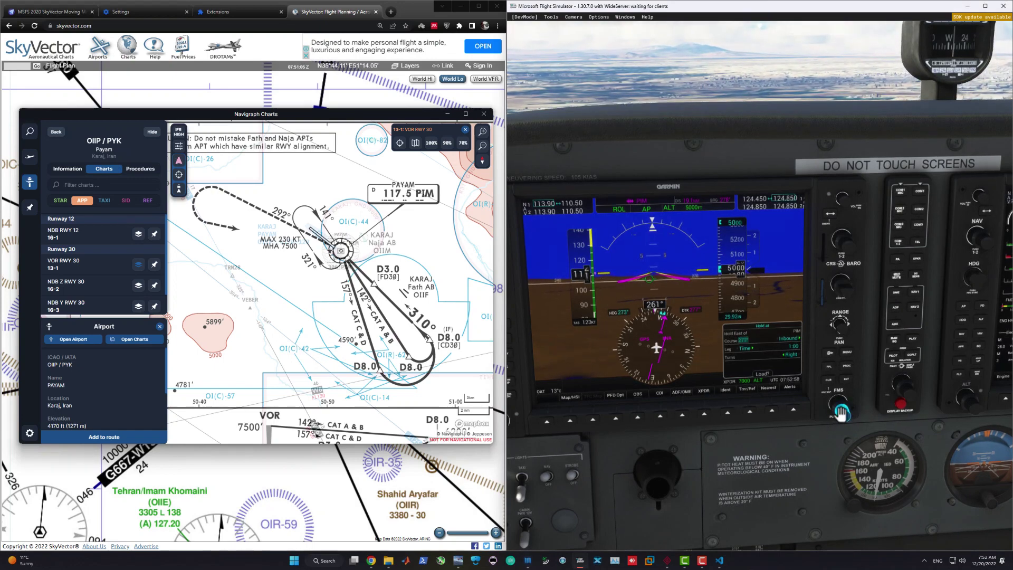
scroll(841, 411, down, 5)
scroll(841, 411, down, 11)
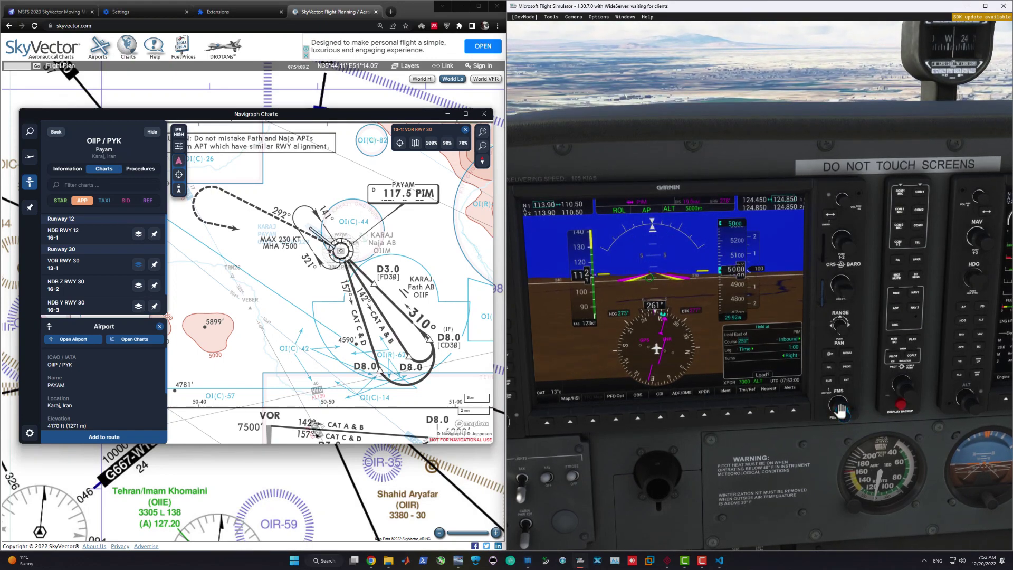
scroll(842, 411, down, 20)
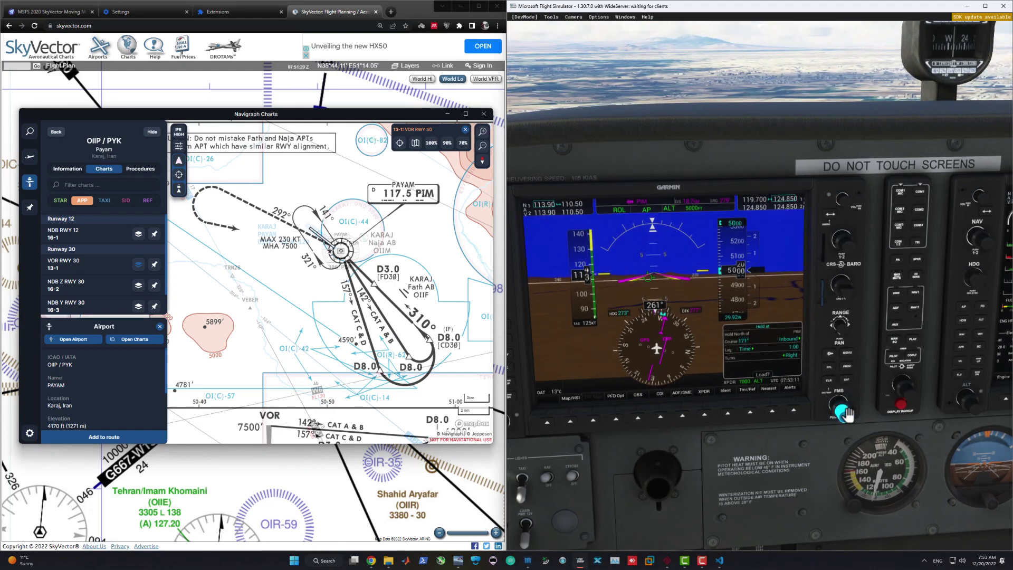
scroll(846, 414, down, 10)
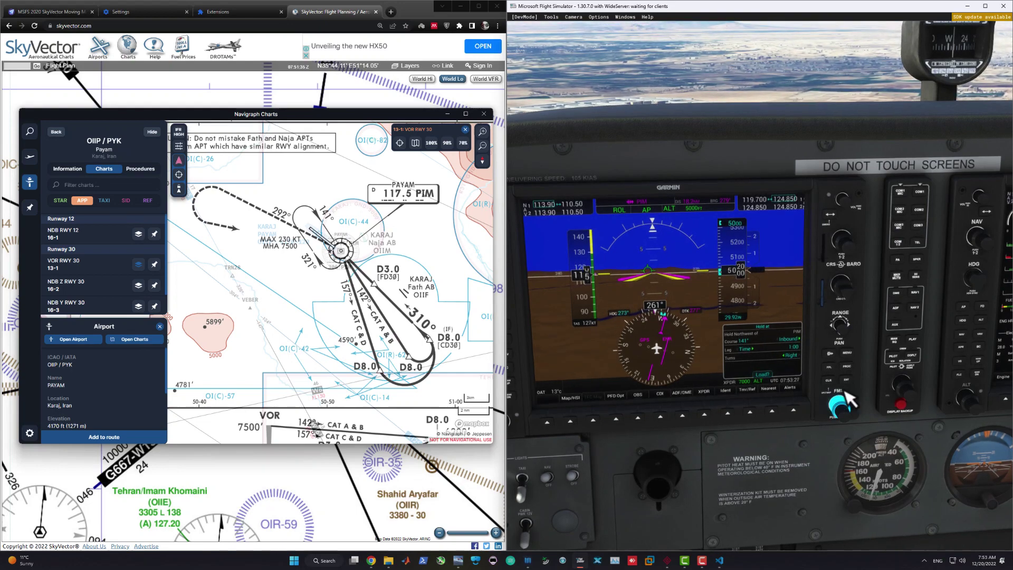
click(848, 381)
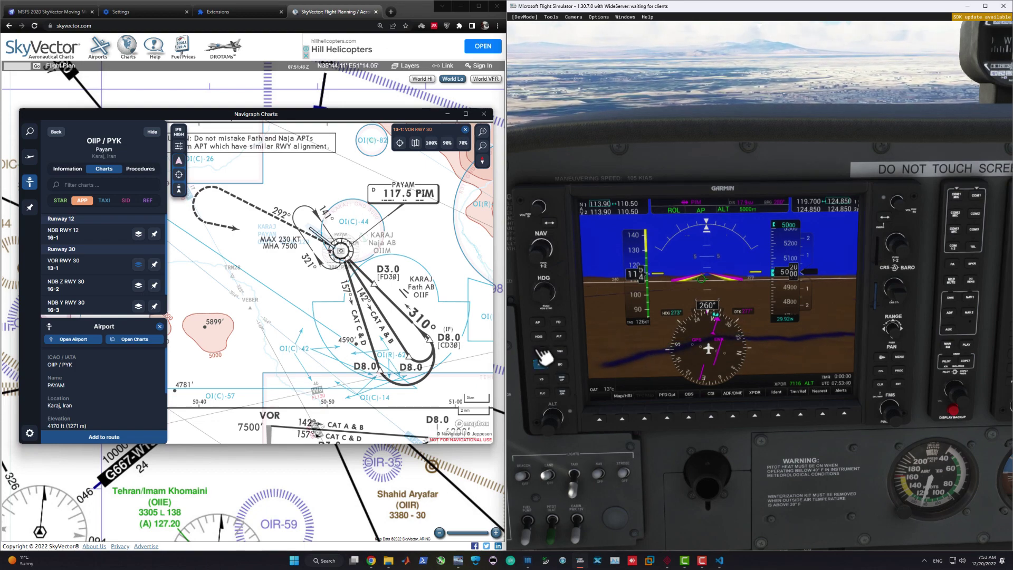
- Have the autopilot fly heading 287° with GPS navigation mode armed
click(541, 337)
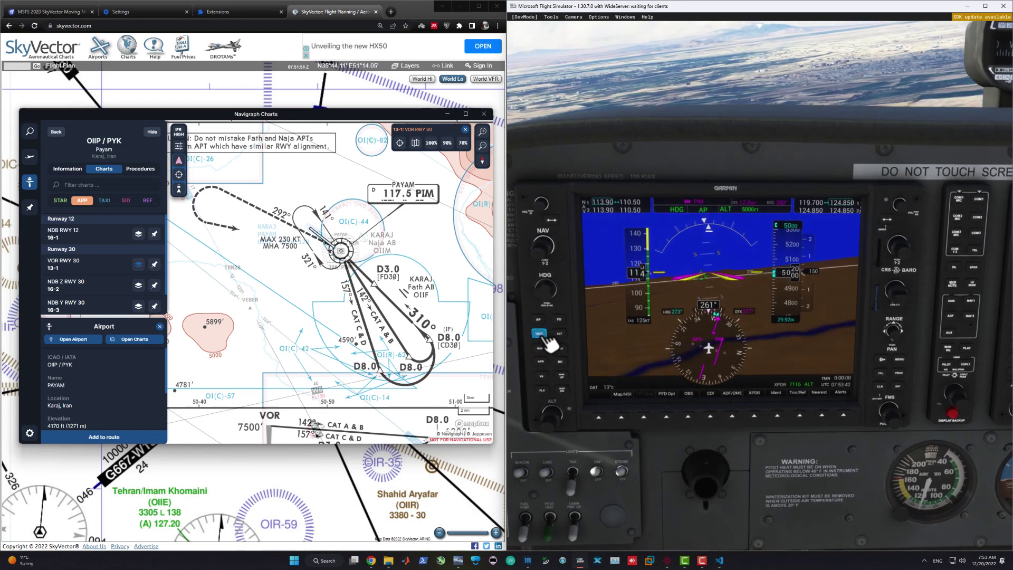
scroll(545, 288, up, 10)
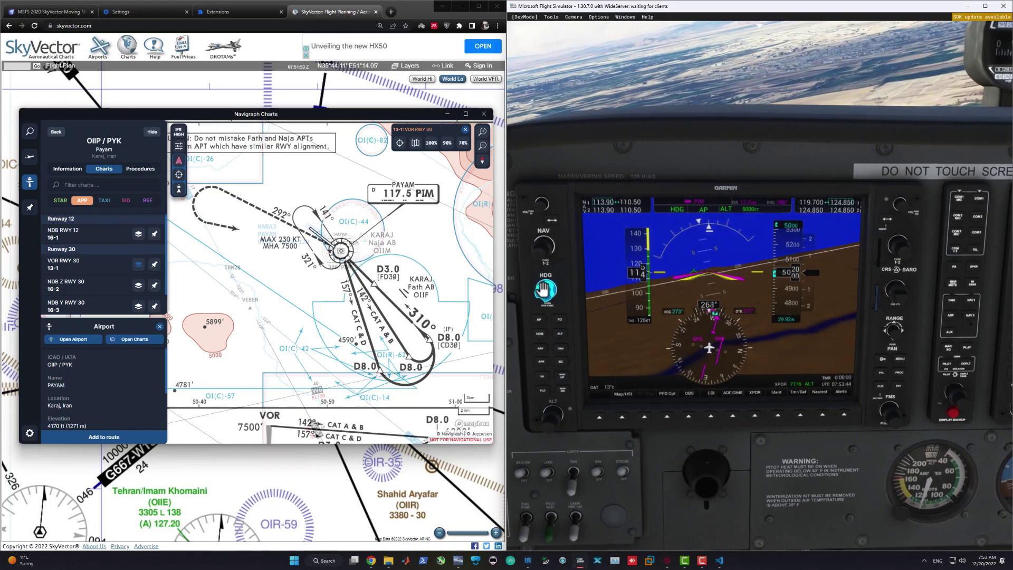
scroll(544, 288, up, 4)
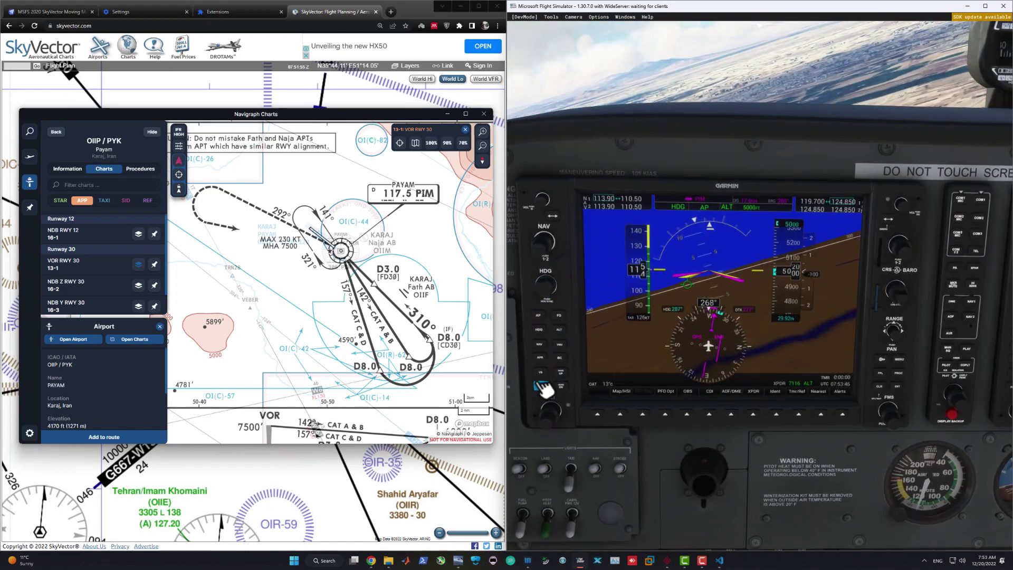
click(540, 346)
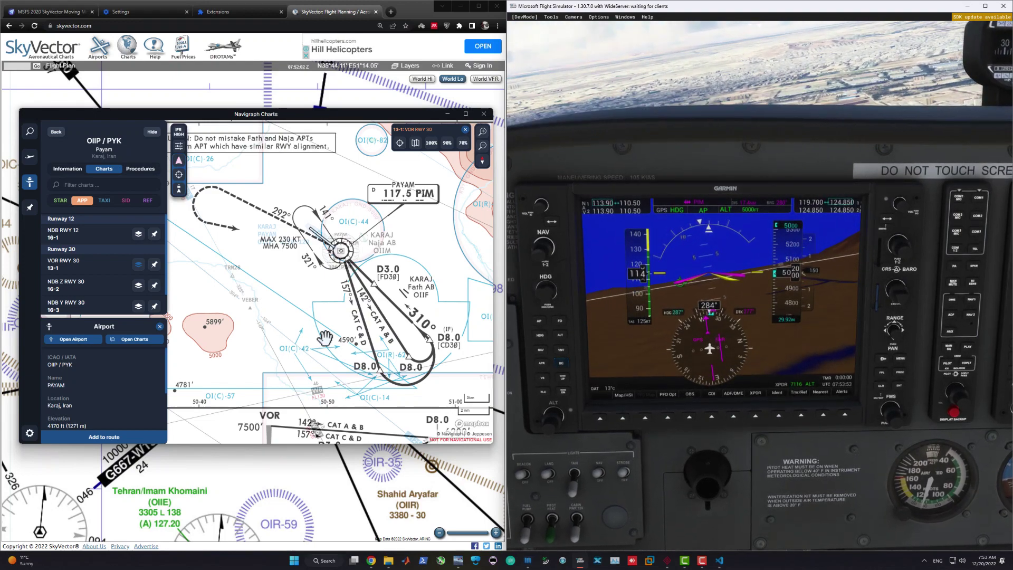
- Set a 7500 ft altitude target and start a 400 fpm climb, zooming the Navigraph chart out
scroll(346, 348, down, 4)
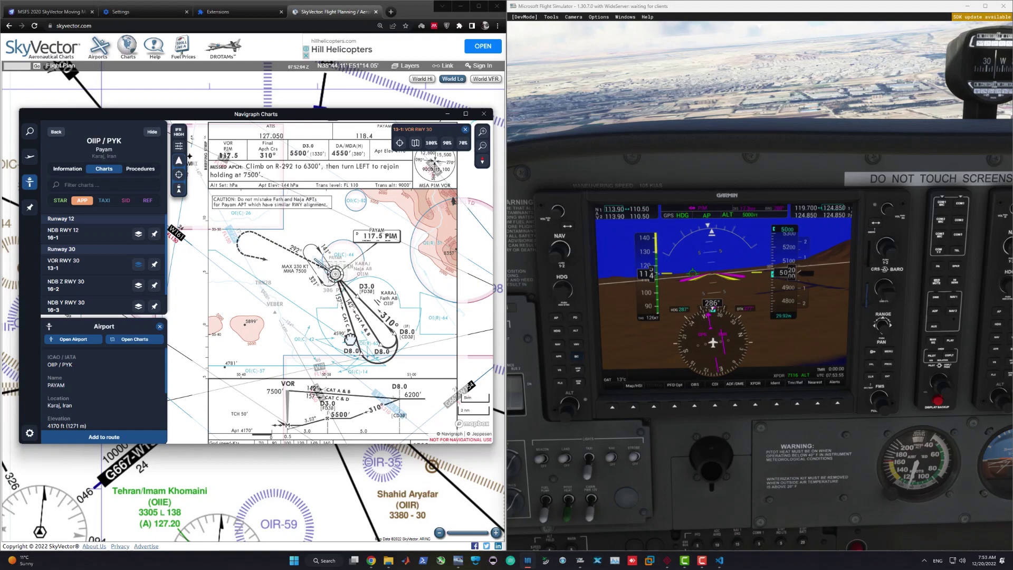
drag(346, 330, 347, 335)
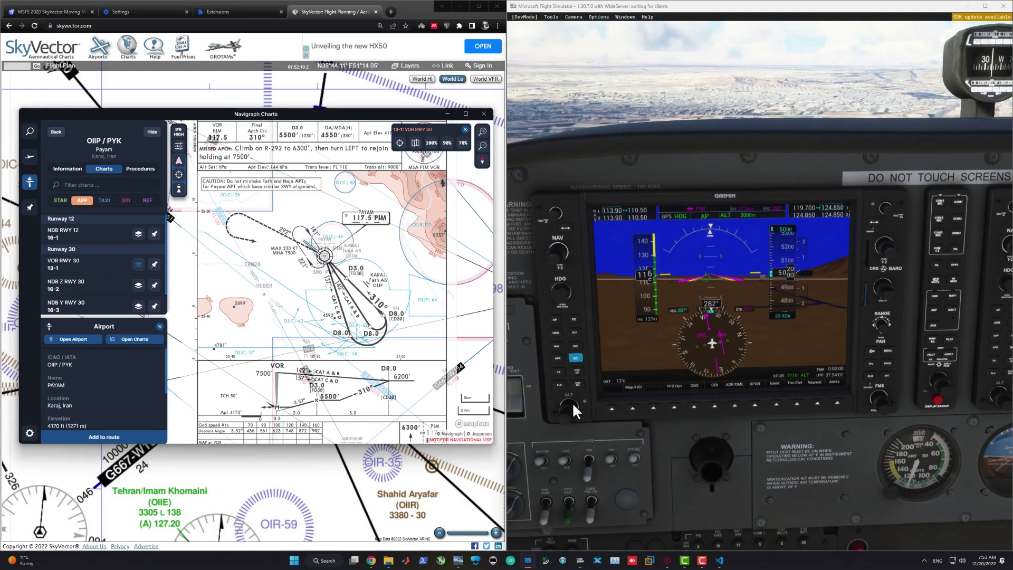
scroll(572, 402, up, 2)
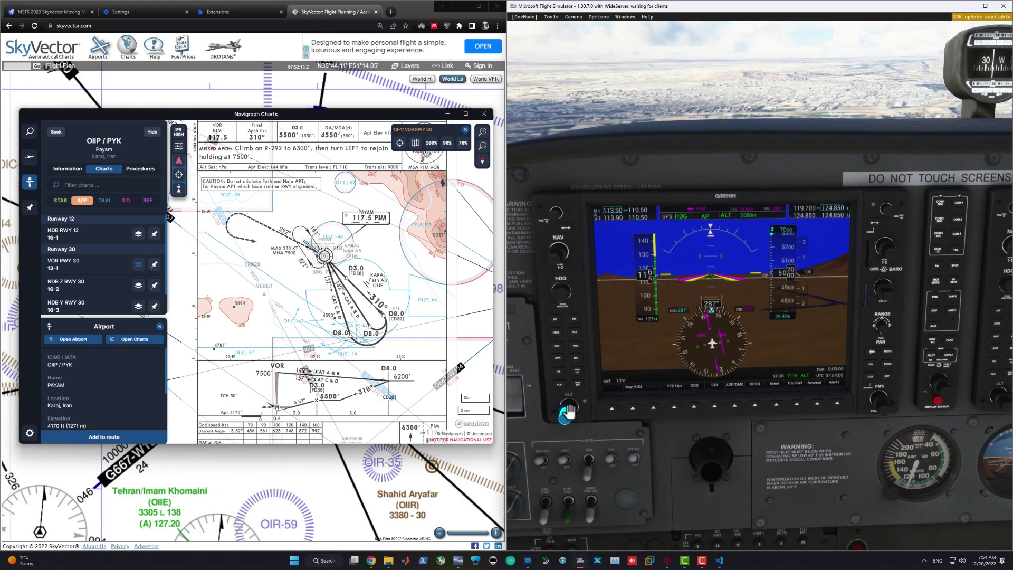
scroll(569, 411, up, 2)
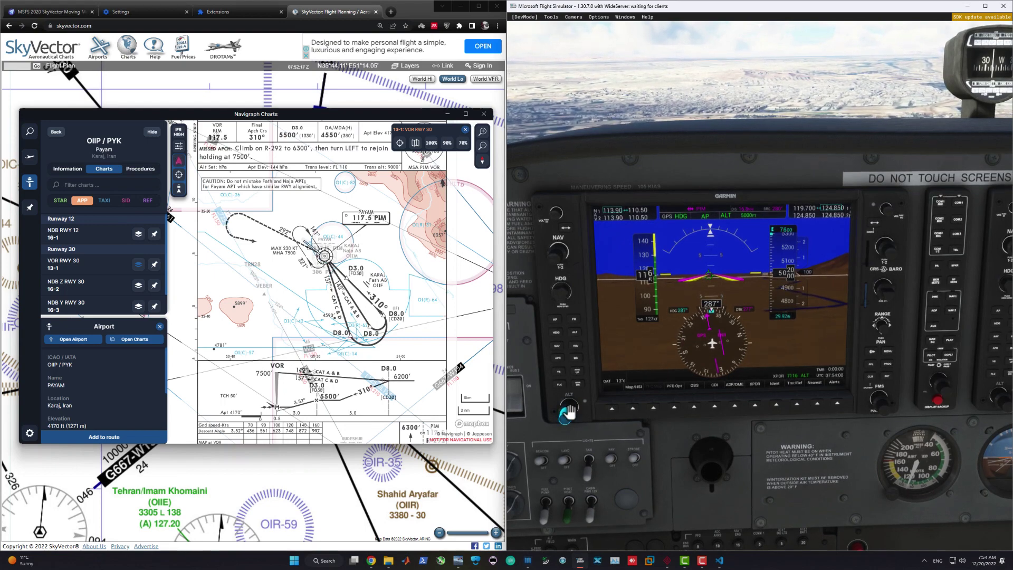
scroll(569, 411, down, 1)
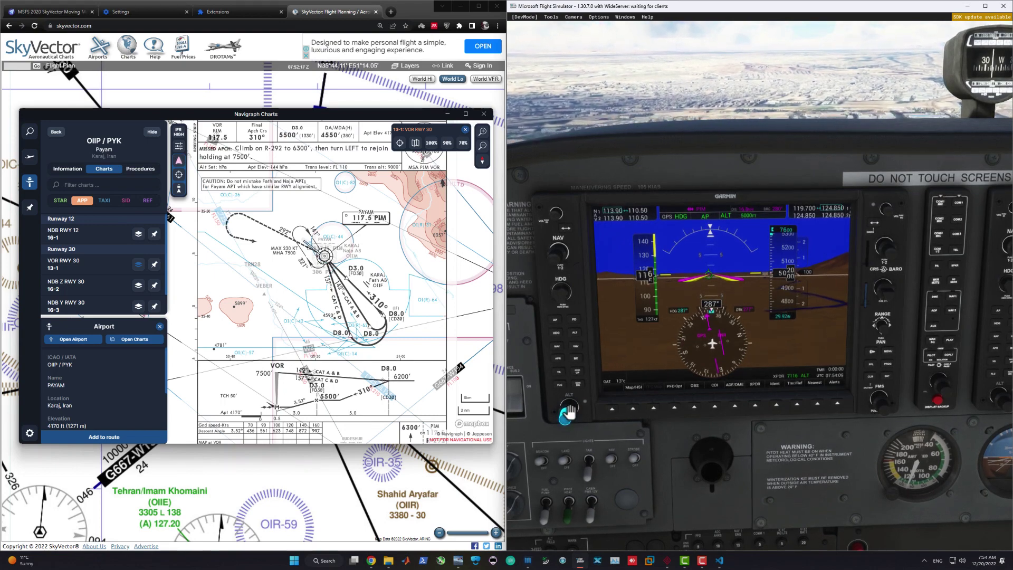
click(560, 373)
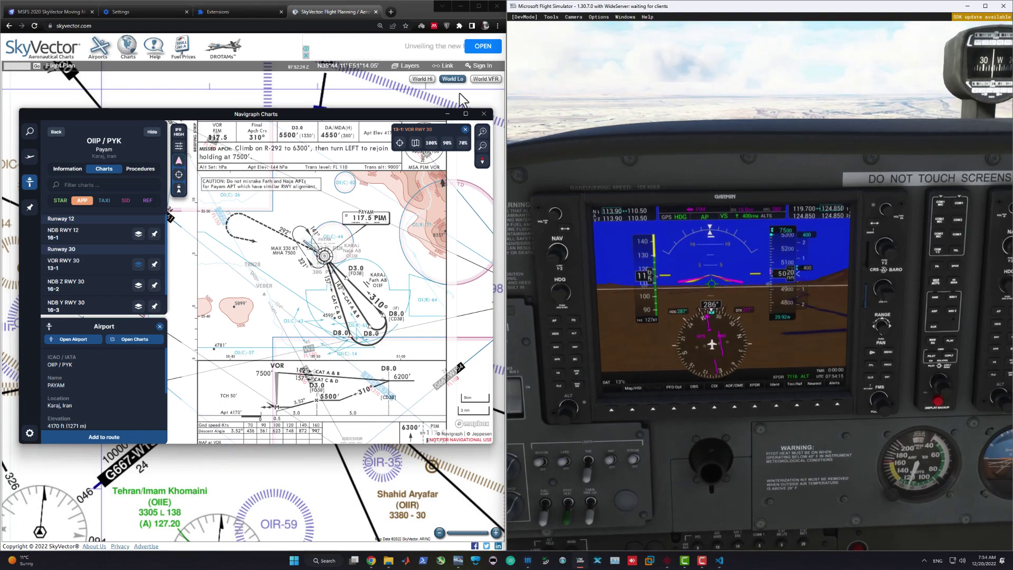
scroll(400, 273, down, 5)
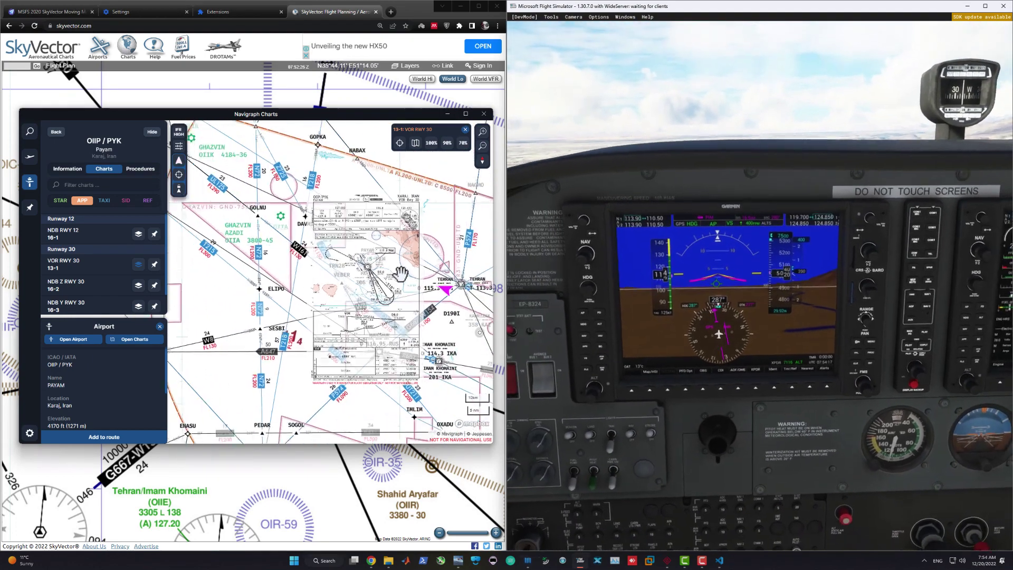
- Bring SkyVector to the front, zoom in on the aircraft's track near Tehran, and maximize Chrome
click(314, 13)
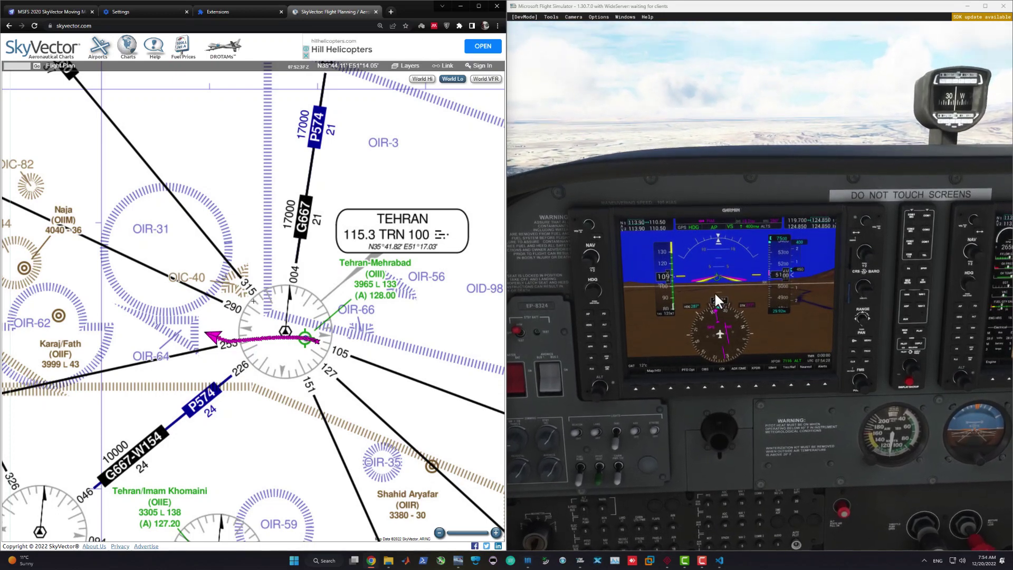
scroll(256, 359, up, 1)
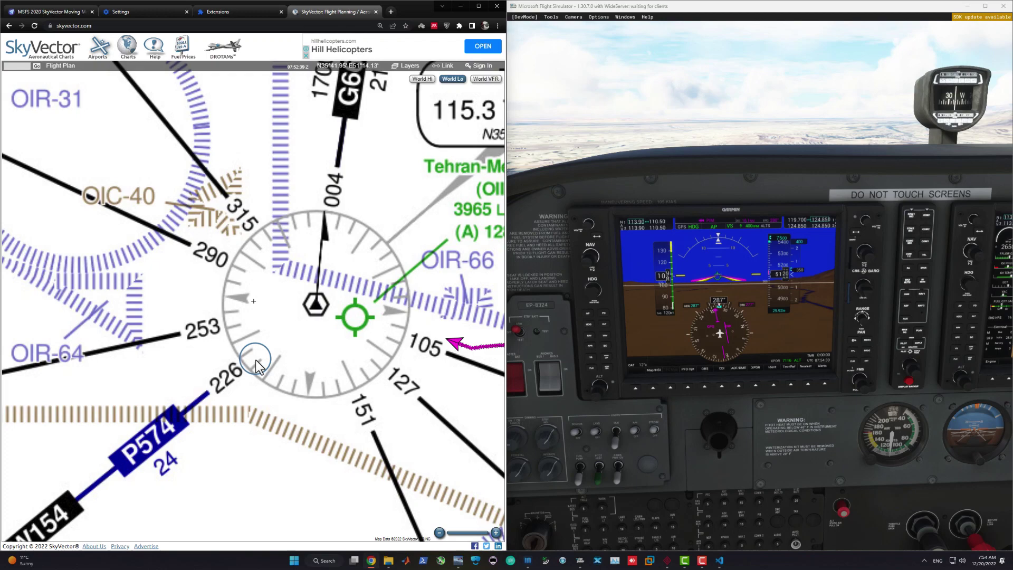
drag(337, 369, 428, 388)
scroll(159, 336, up, 1)
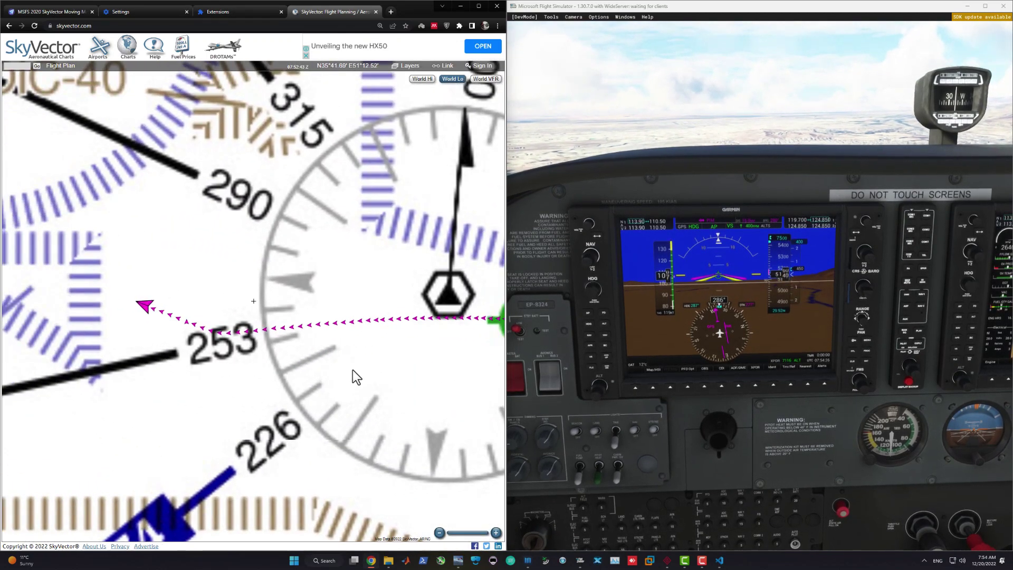
scroll(353, 370, down, 2)
scroll(355, 372, down, 1)
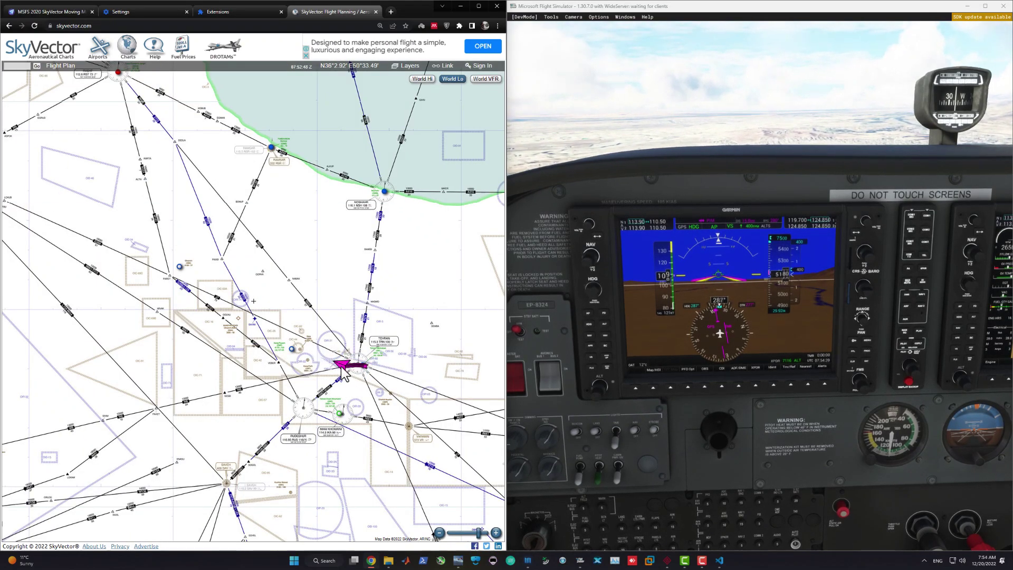
scroll(342, 372, up, 3)
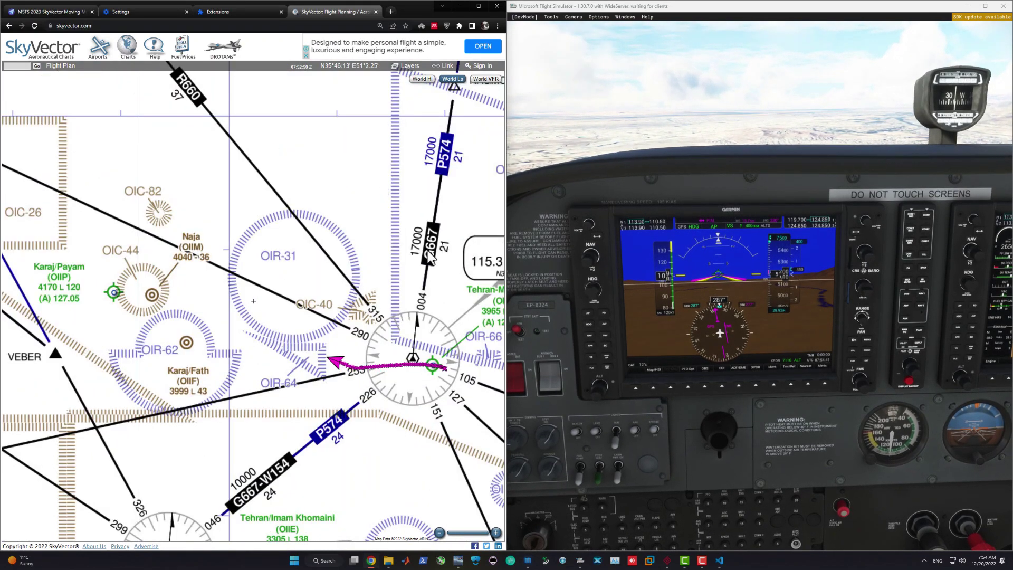
click(480, 5)
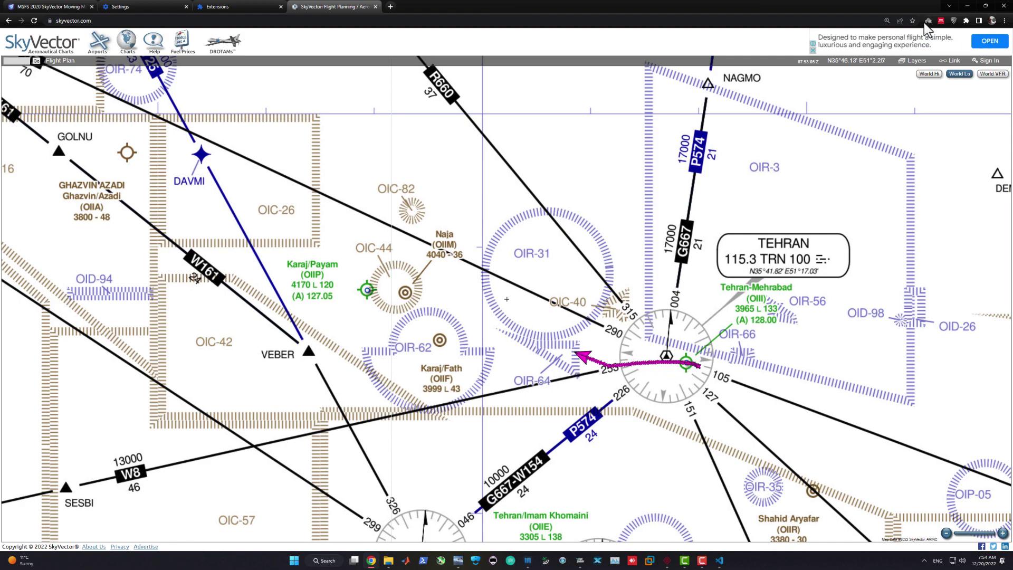
- Restore the Chrome window to a smaller size and preview the SkyVector page as an iPad Air
click(986, 6)
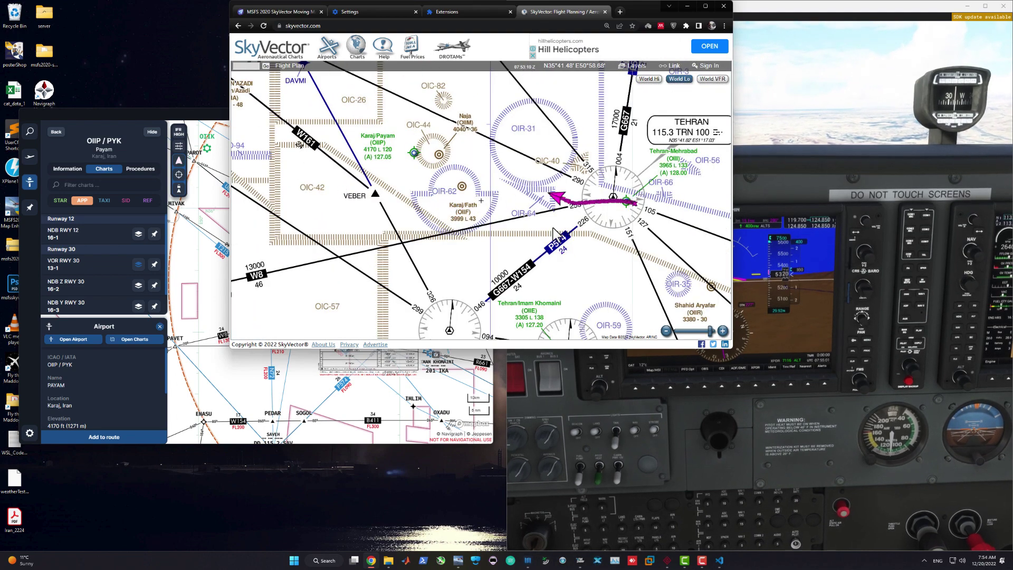
click(561, 274)
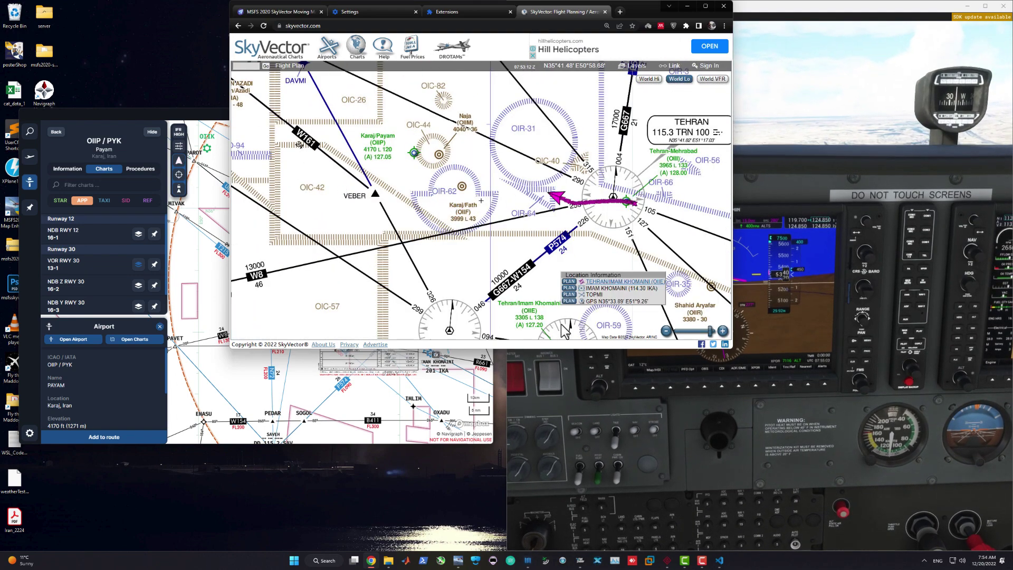
right_click(510, 46)
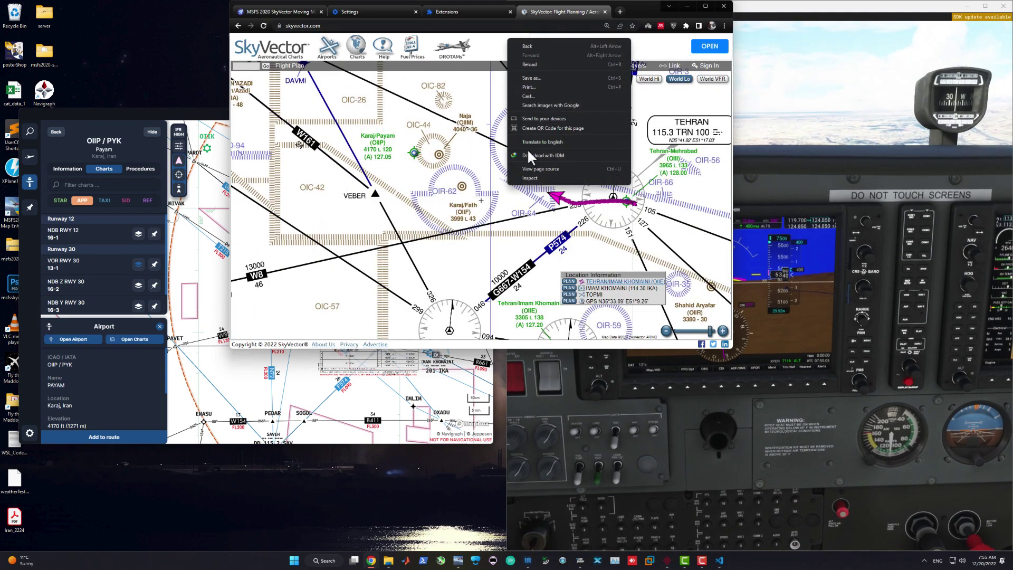
click(535, 178)
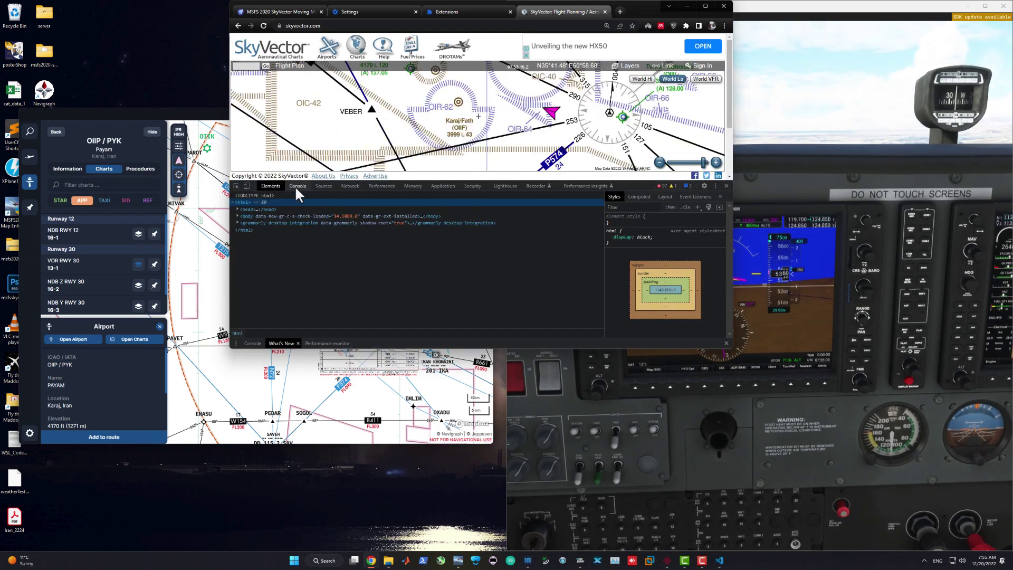
click(247, 186)
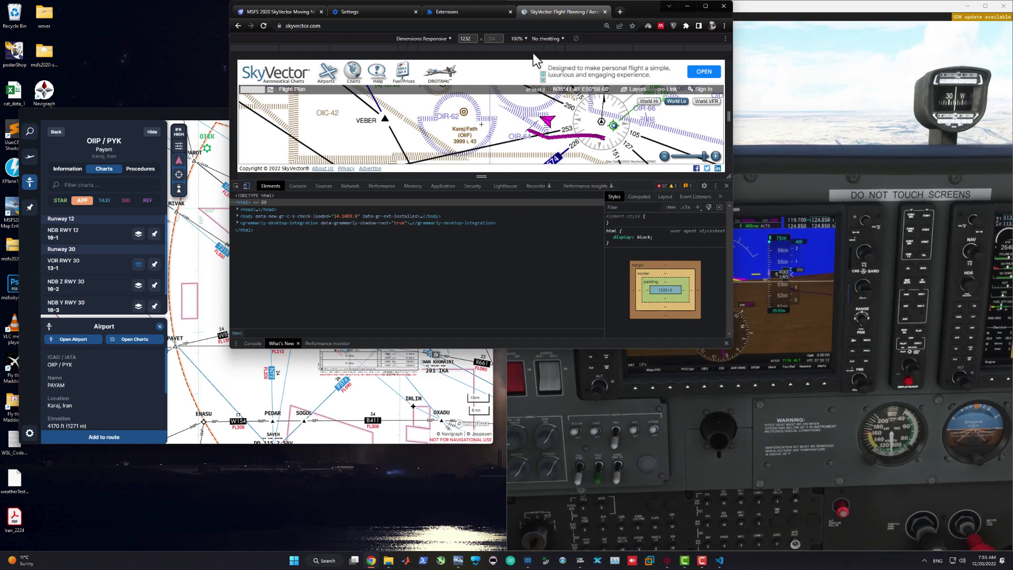
click(440, 40)
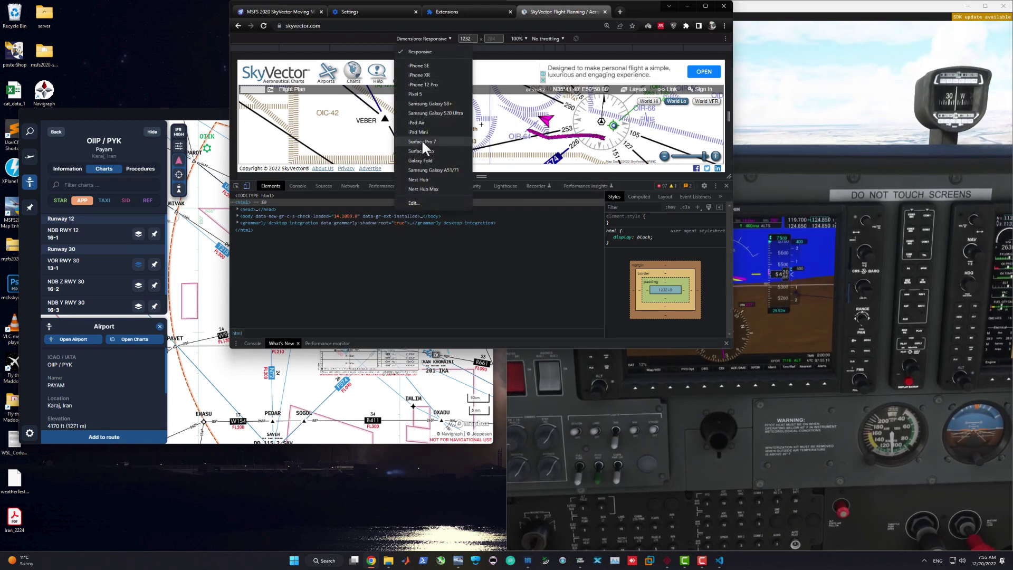
click(422, 123)
click(726, 185)
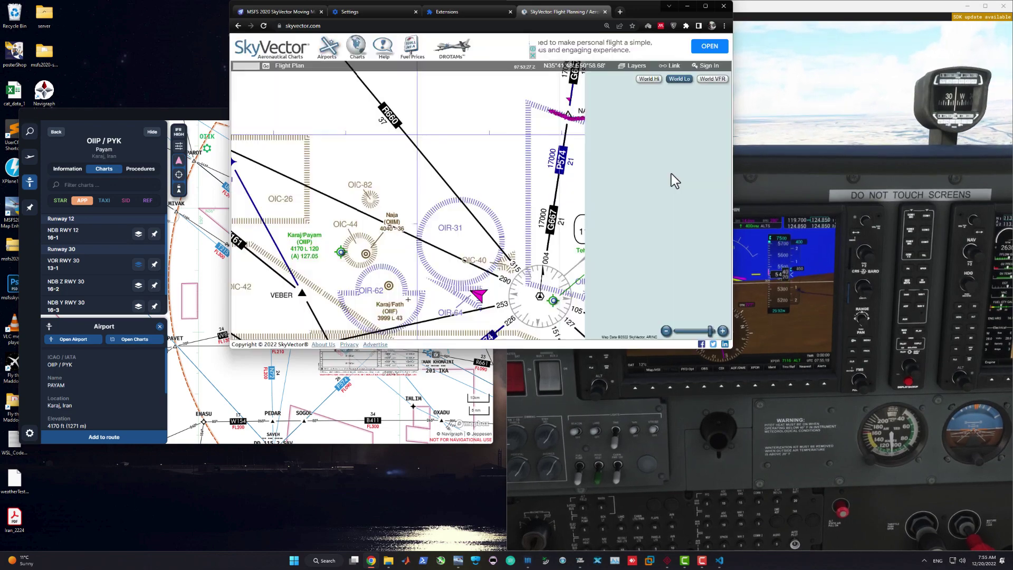
scroll(486, 141, up, 2)
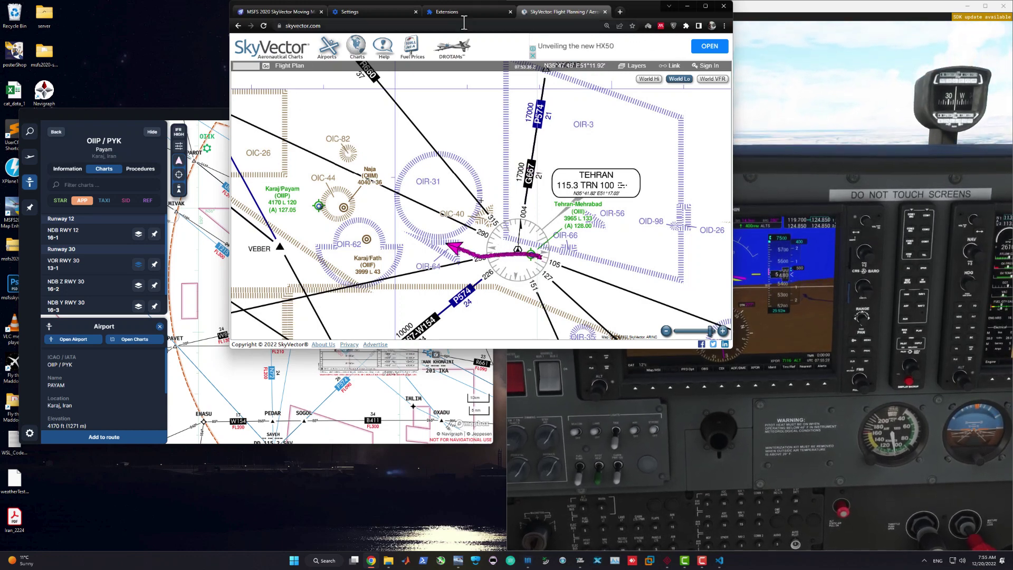
- Move the SkyVector window beside the simulator and bring up moving-map-content.js in VS Code
drag(629, 8, 400, 90)
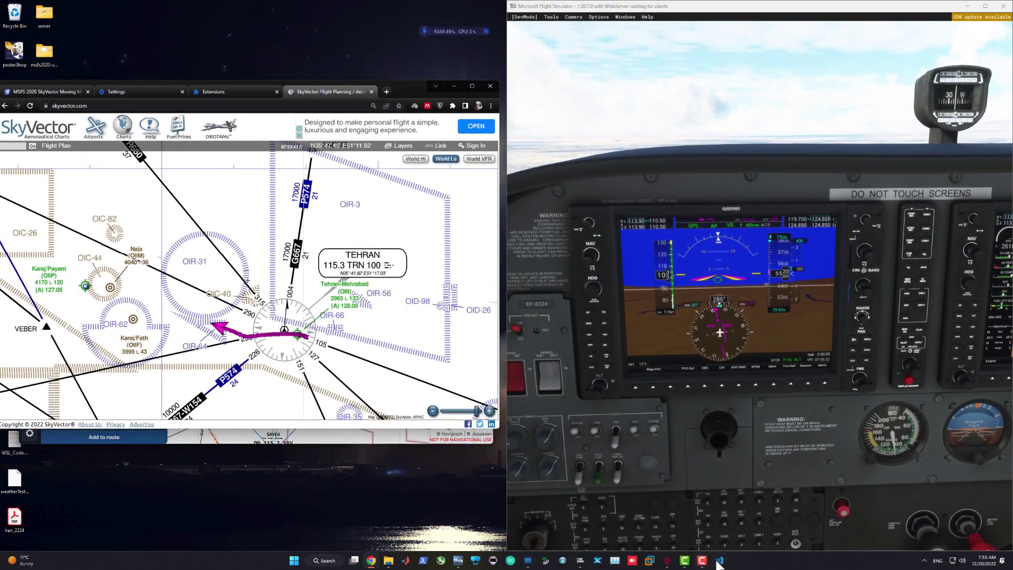
mouse_move(389, 558)
click(412, 531)
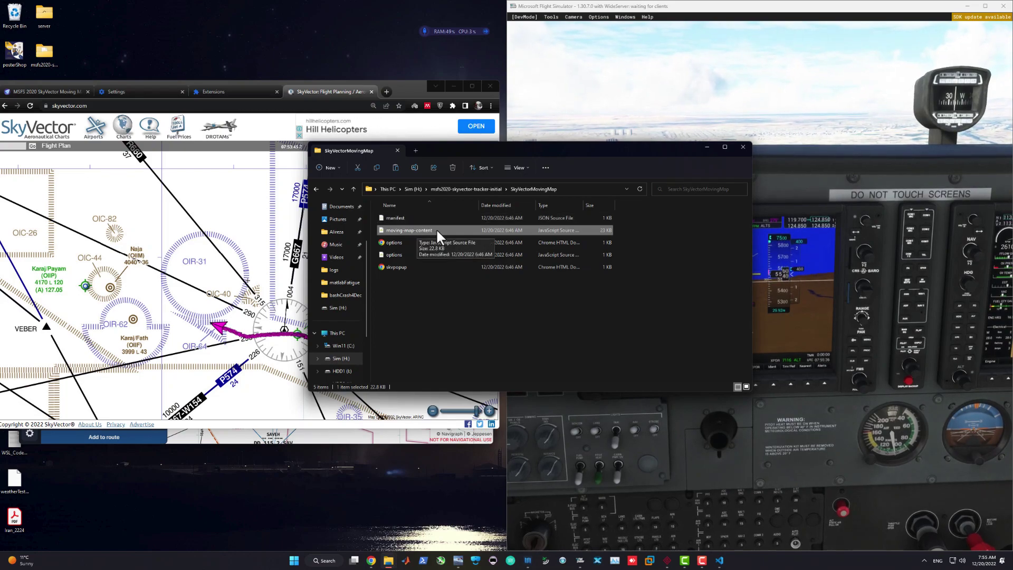
click(720, 561)
scroll(335, 335, down, 3)
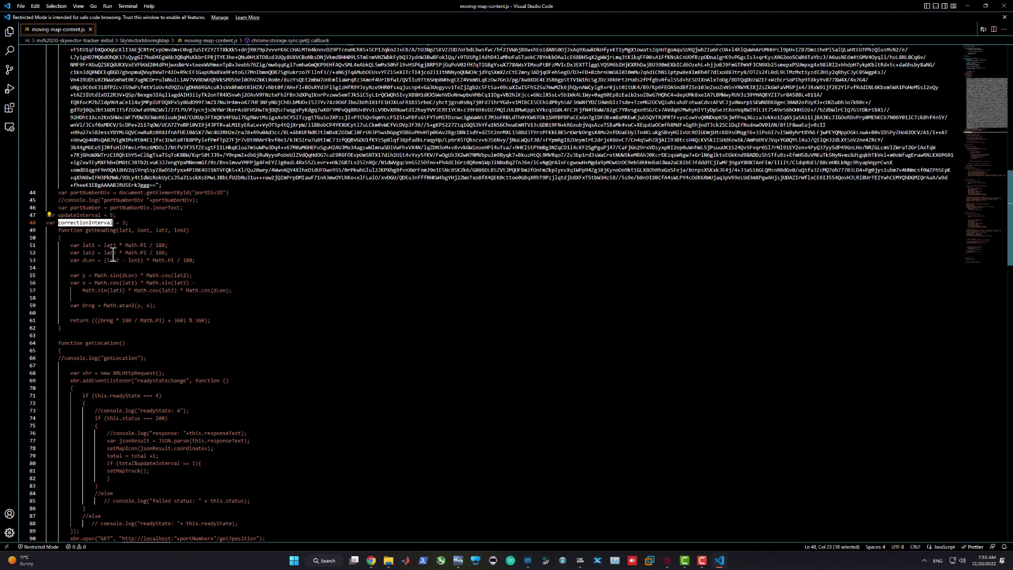
- Replace the updateInterval value 5 with 6 in moving-map-content.js, leaving correctionInterval unchanged
double_click(73, 215)
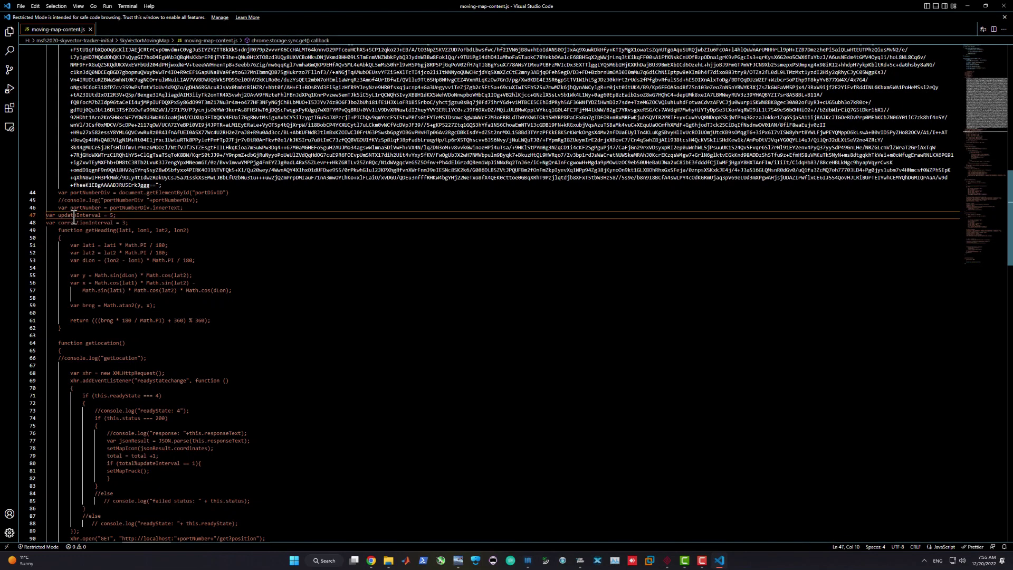
double_click(75, 223)
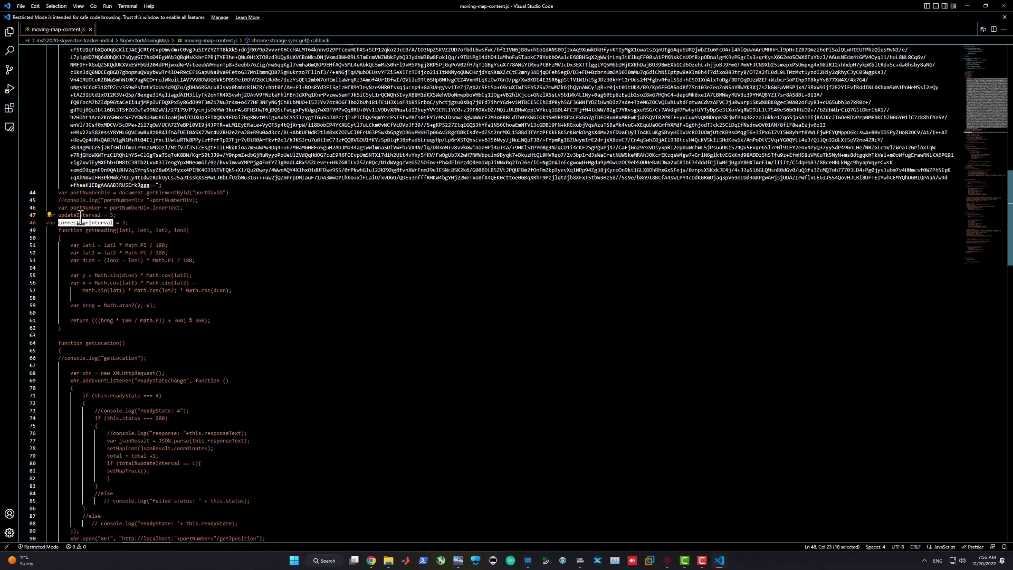
double_click(80, 215)
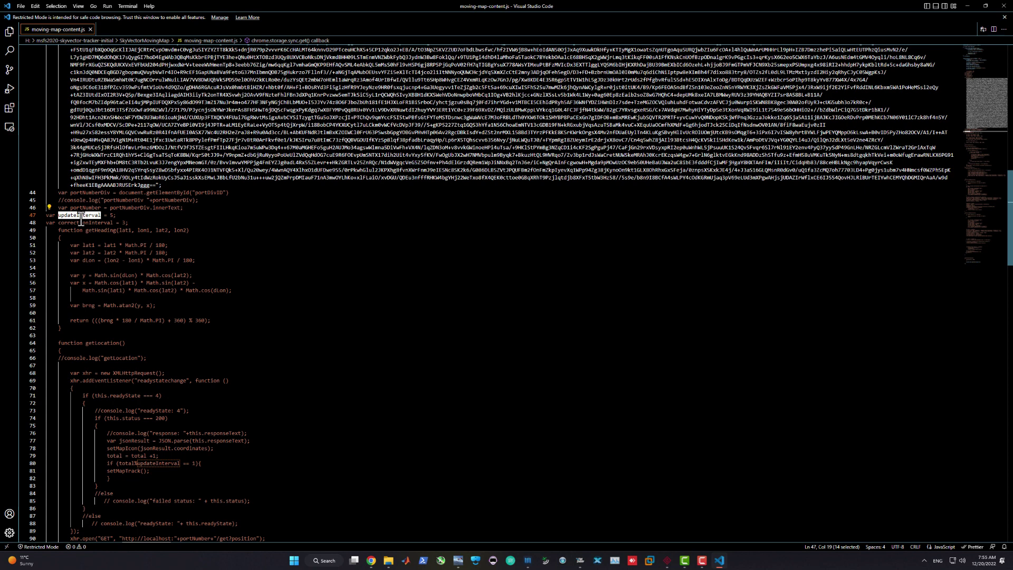
double_click(80, 215)
click(113, 216)
double_click(124, 222)
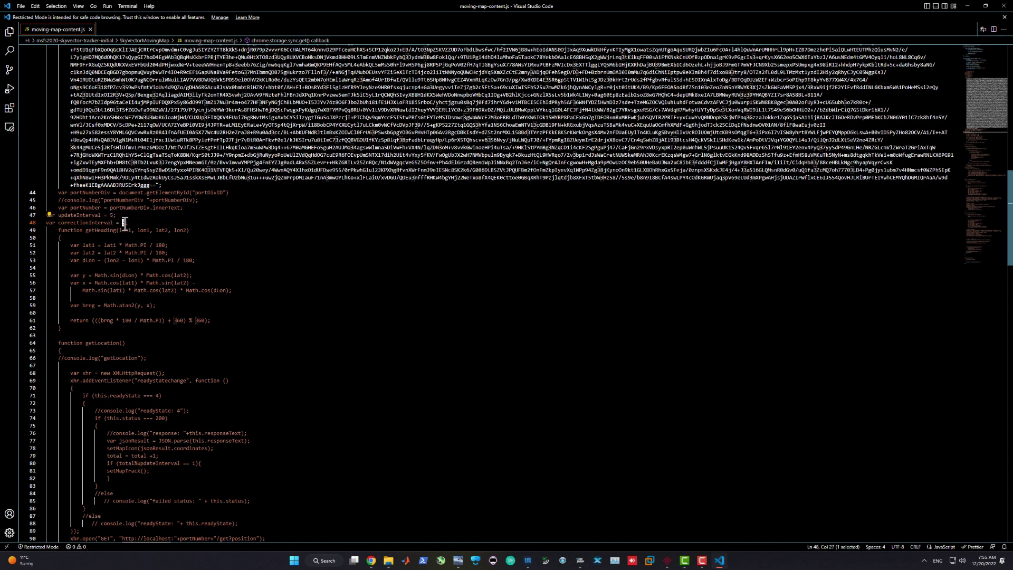
double_click(112, 216)
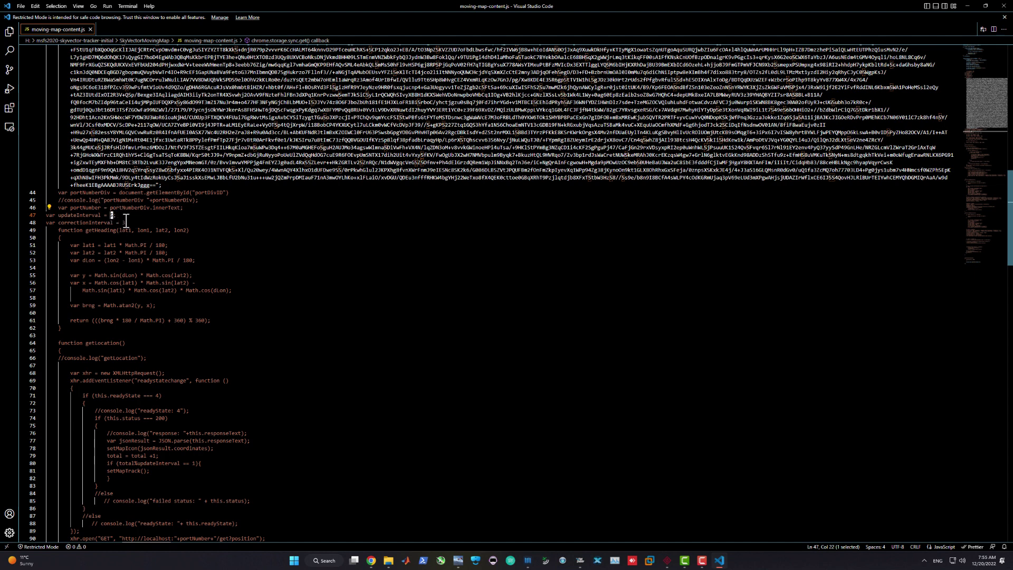
double_click(125, 223)
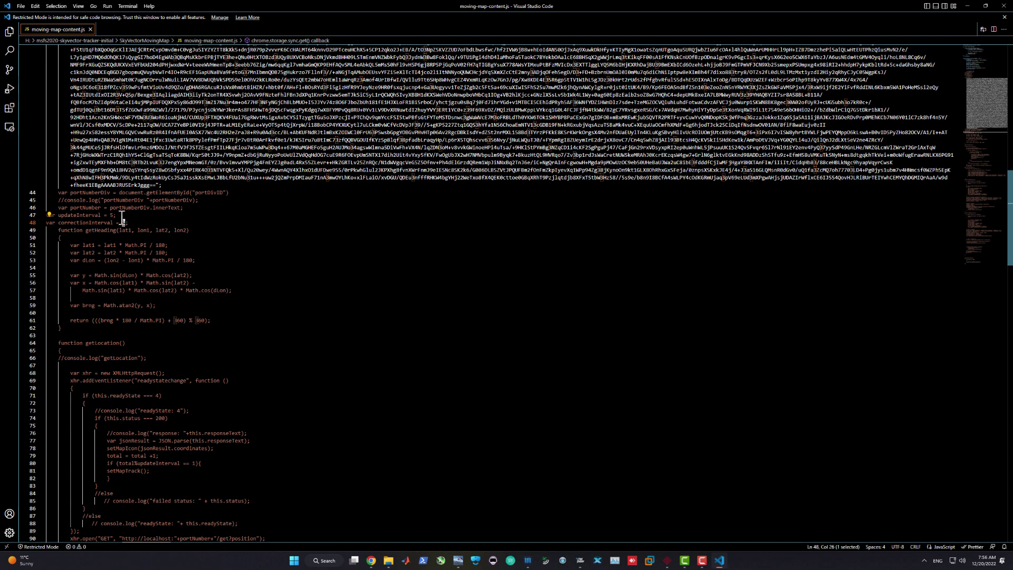
double_click(112, 215)
text(6)
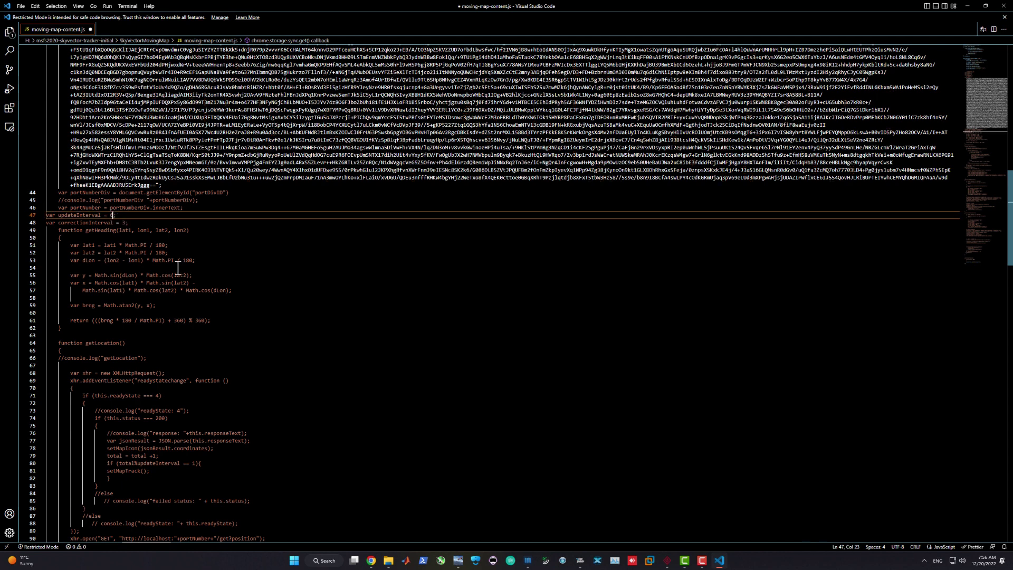
click(179, 268)
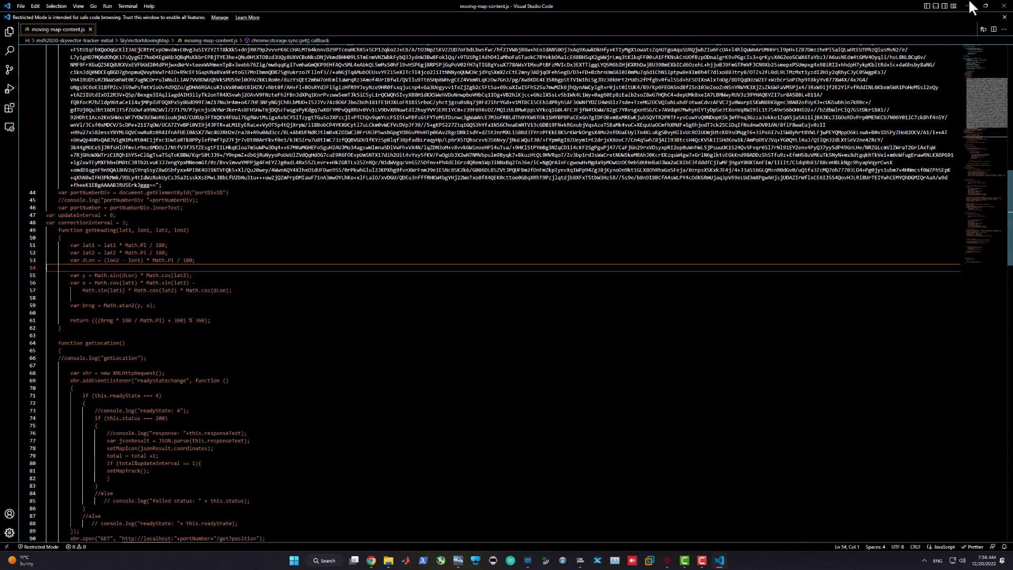
- Close VS Code and clear the FS2020 SkyVector extension's errors on Chrome's Extensions page
click(1004, 6)
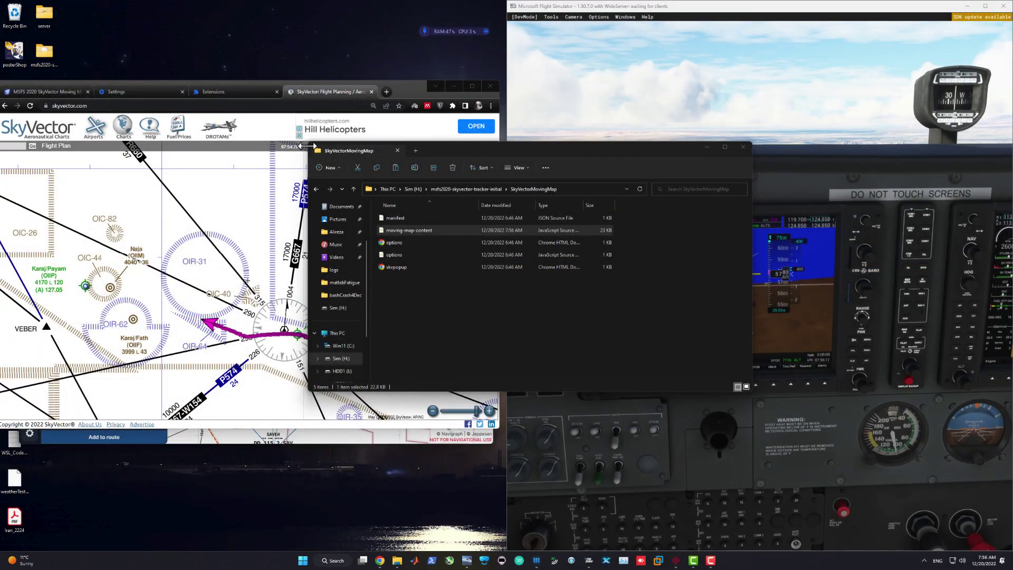
click(403, 88)
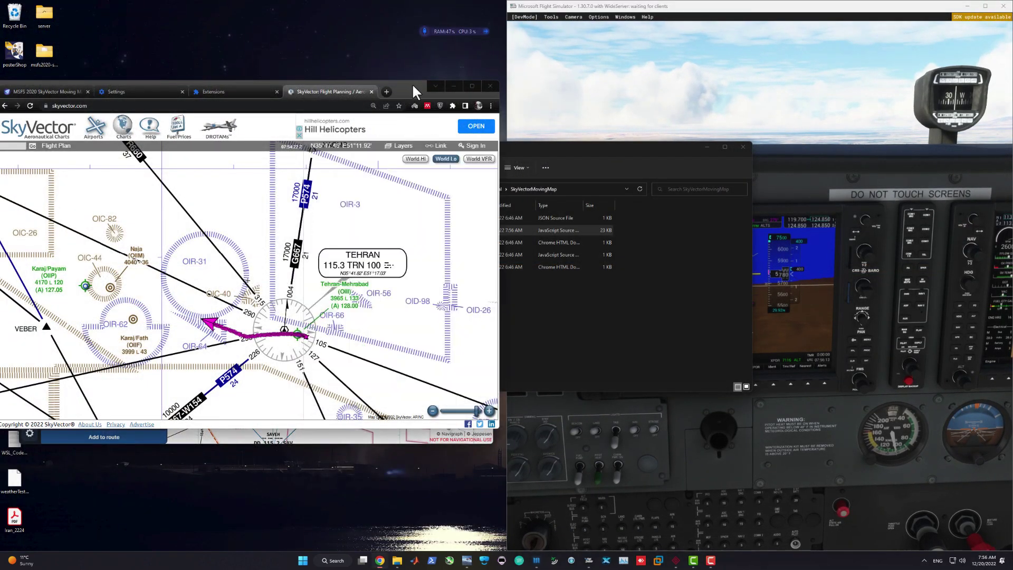
click(491, 106)
click(417, 243)
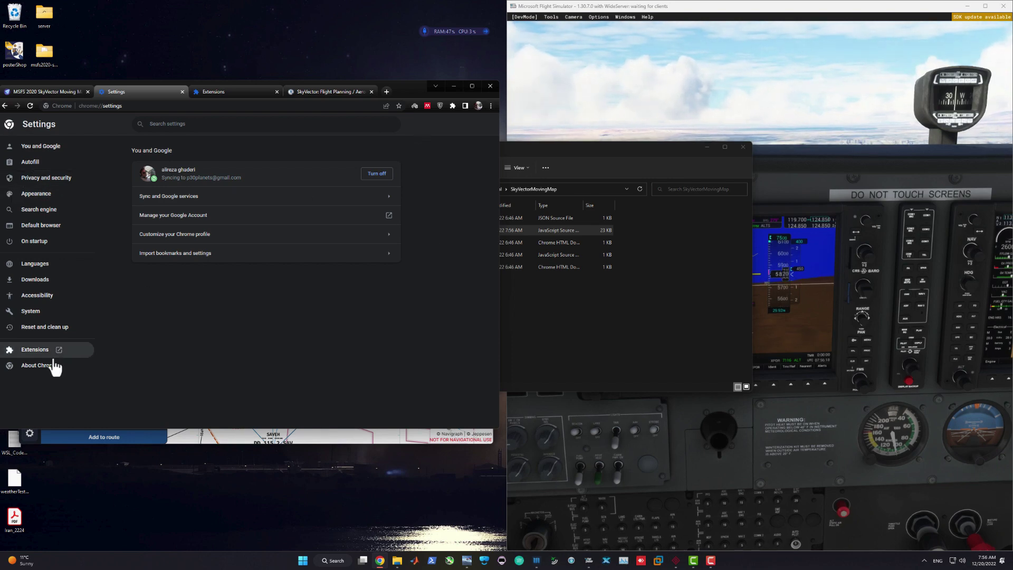
click(36, 350)
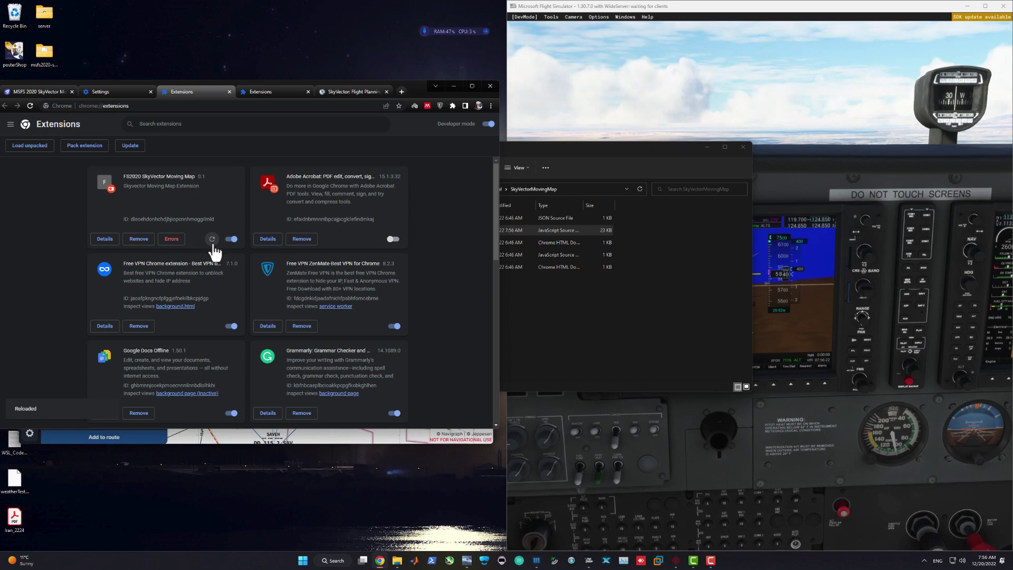
click(173, 239)
click(360, 169)
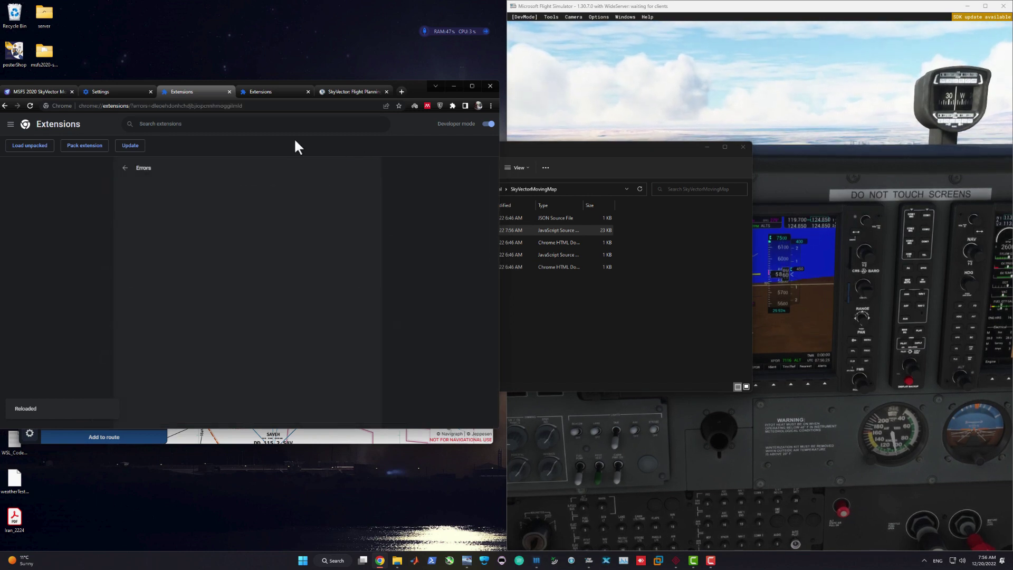
- Close the two extra extension tabs and return to the SkyVector chart tab
click(230, 92)
click(229, 92)
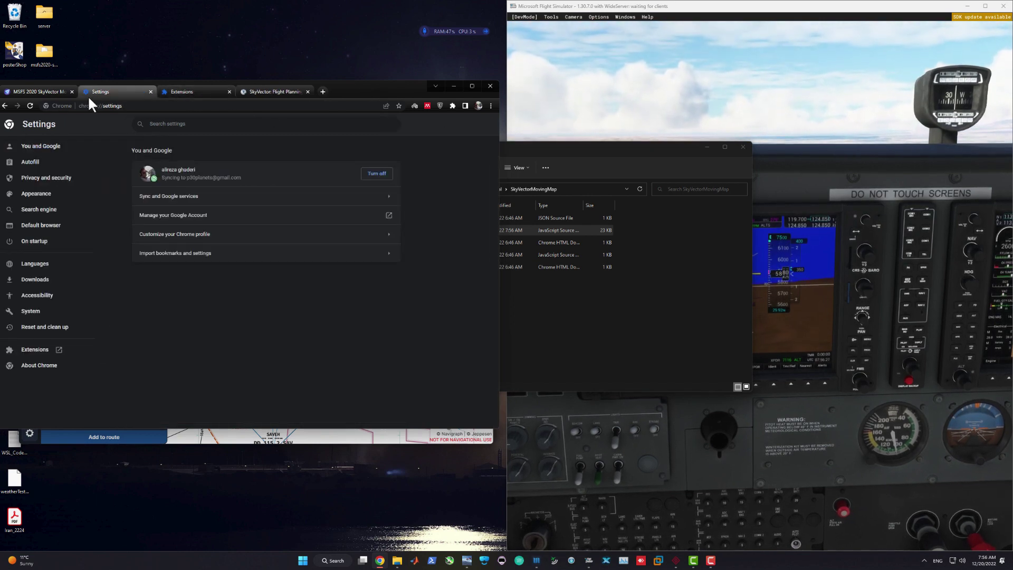
click(263, 90)
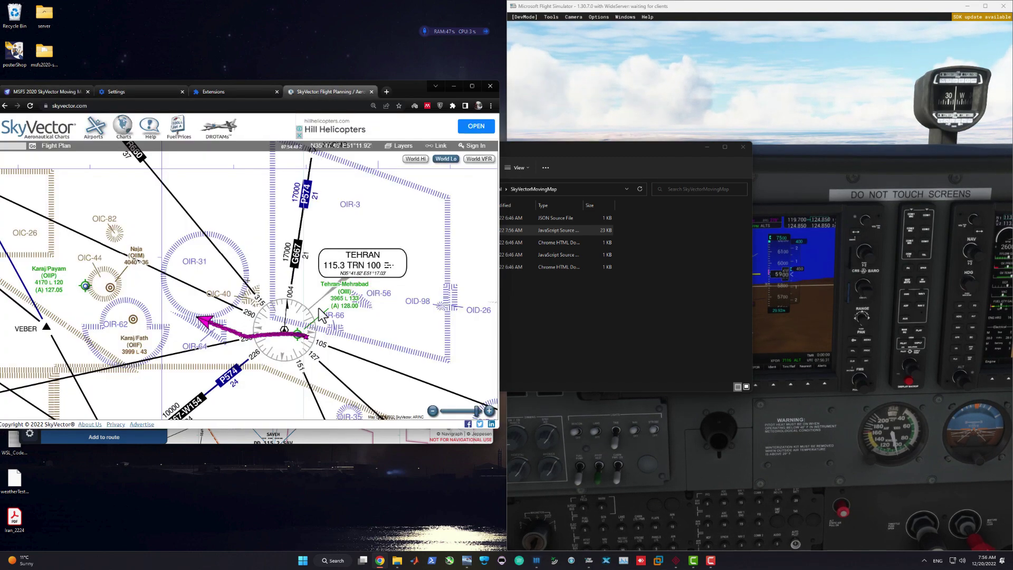
- Pan the SkyVector chart to the aircraft and zoom out to the surrounding airways
scroll(320, 314, up, 5)
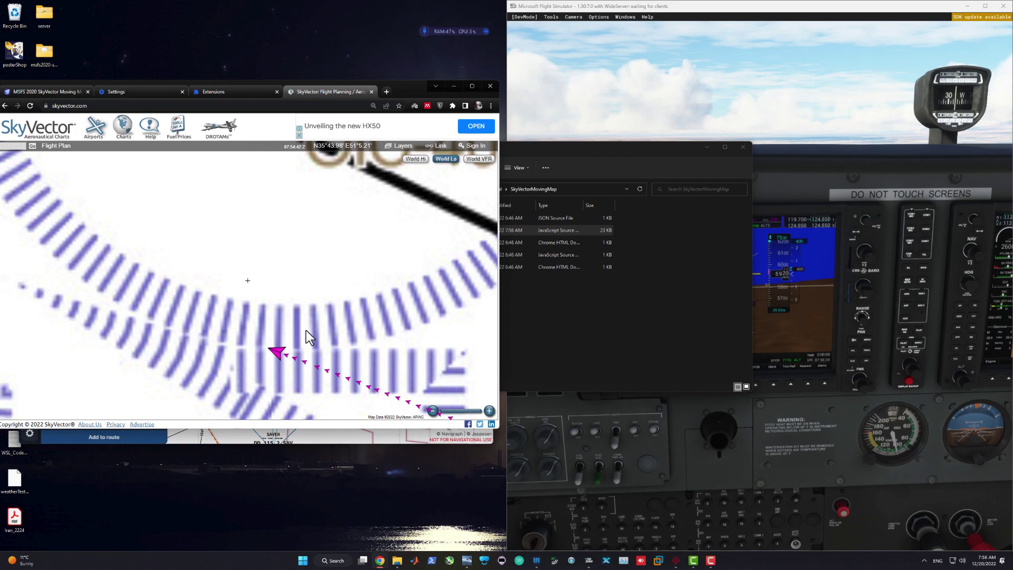
drag(305, 331, 235, 200)
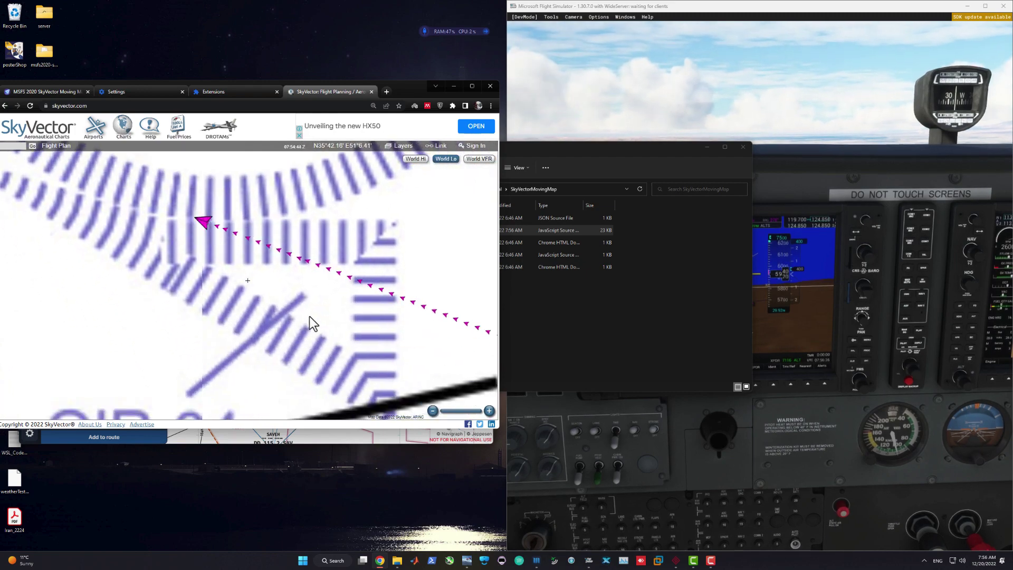
scroll(309, 315, down, 5)
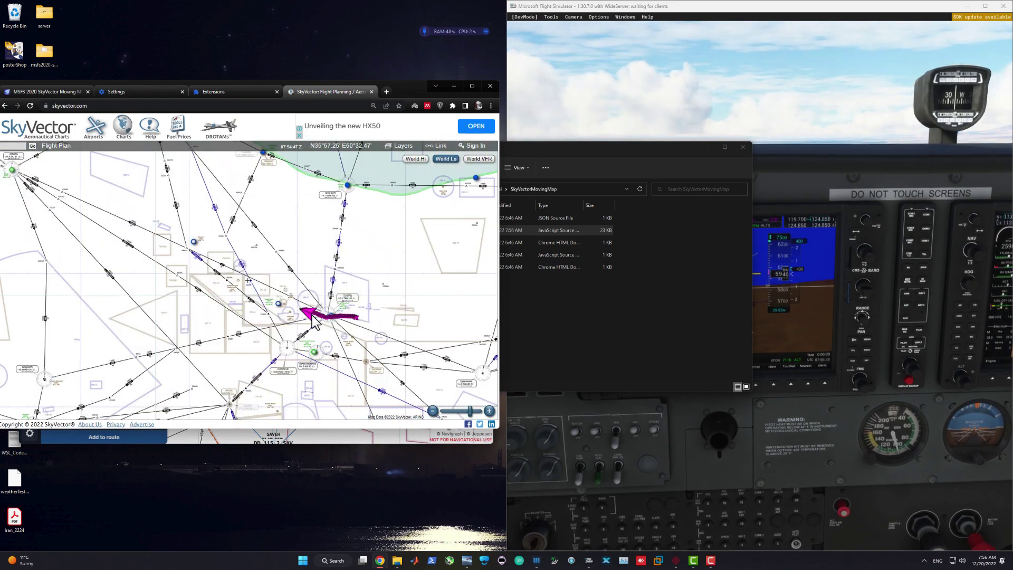
- Snap the SkyVector browser to the left half and drag the simulator toward a tiled layout
click(827, 165)
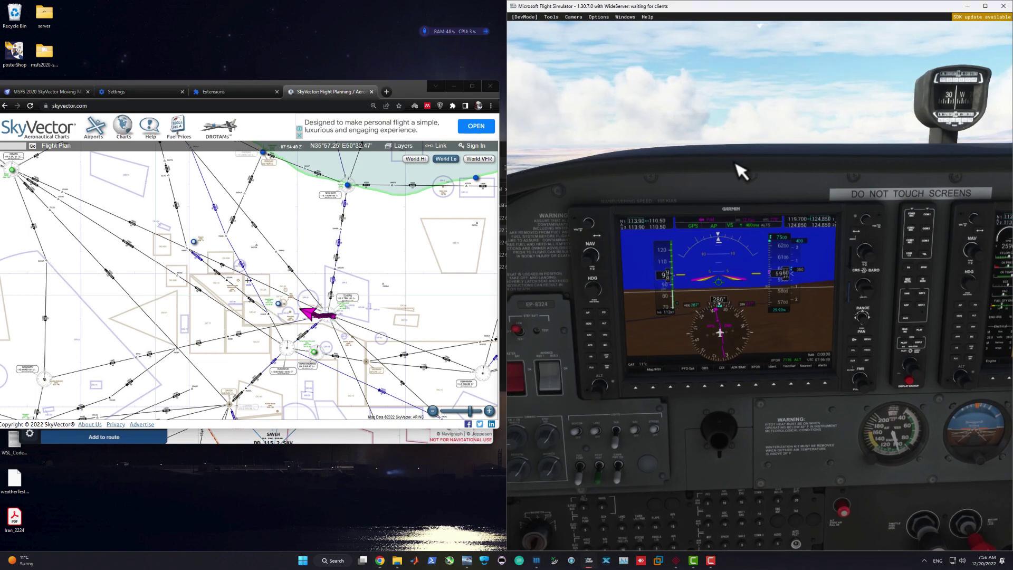
drag(410, 90, 1, 126)
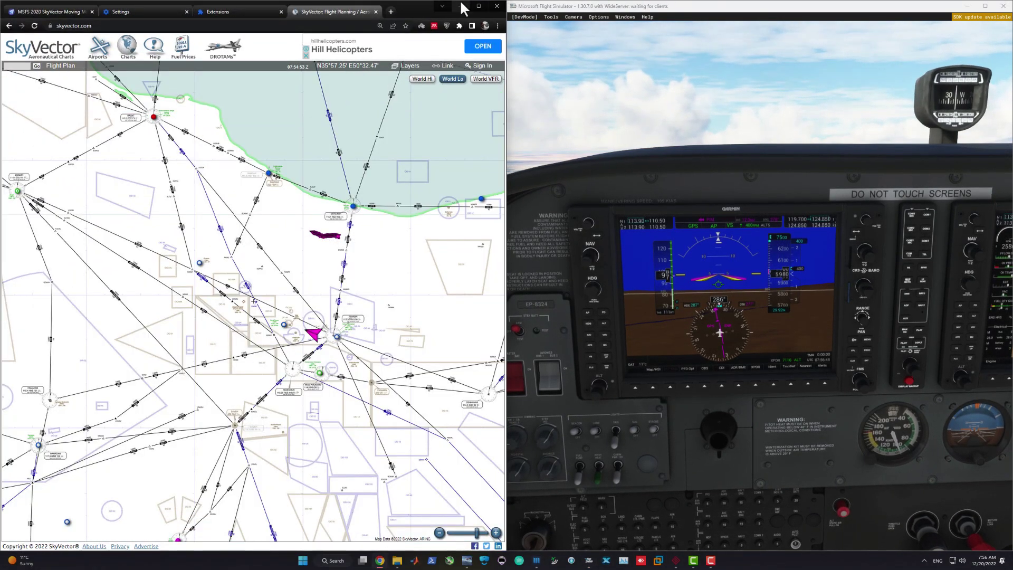
drag(544, 7, 487, 25)
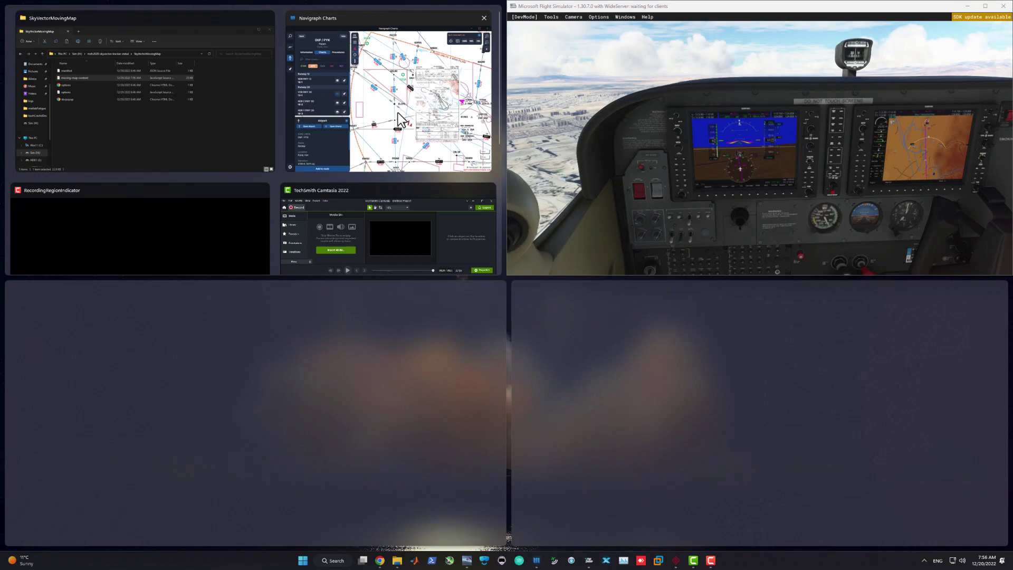
- Tile the simulator top-right and Navigraph top-left, with SkyVector filling the bottom half near Tehran
click(387, 95)
key(Escape)
drag(414, 7, 413, 267)
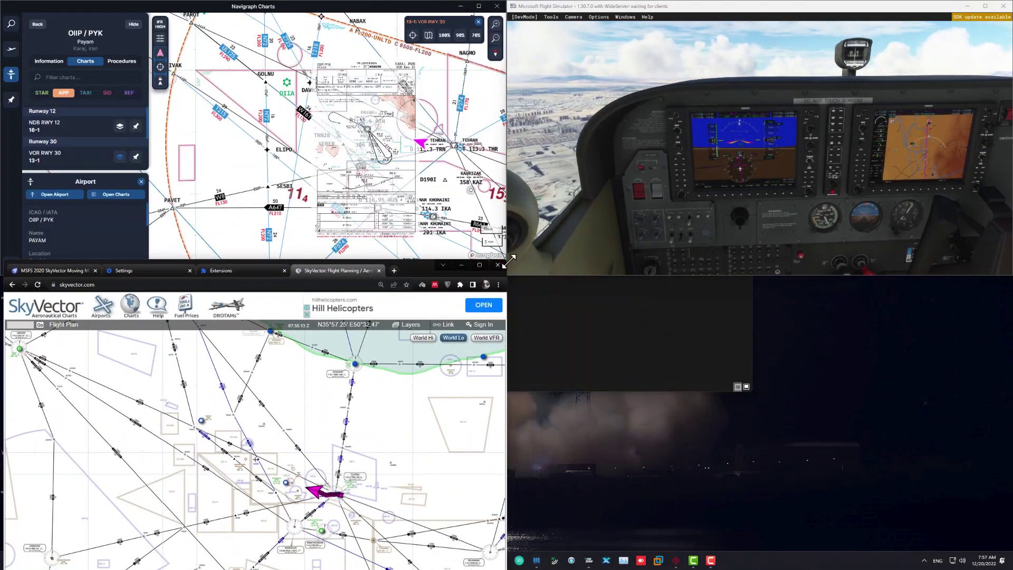
scroll(830, 425, up, 3)
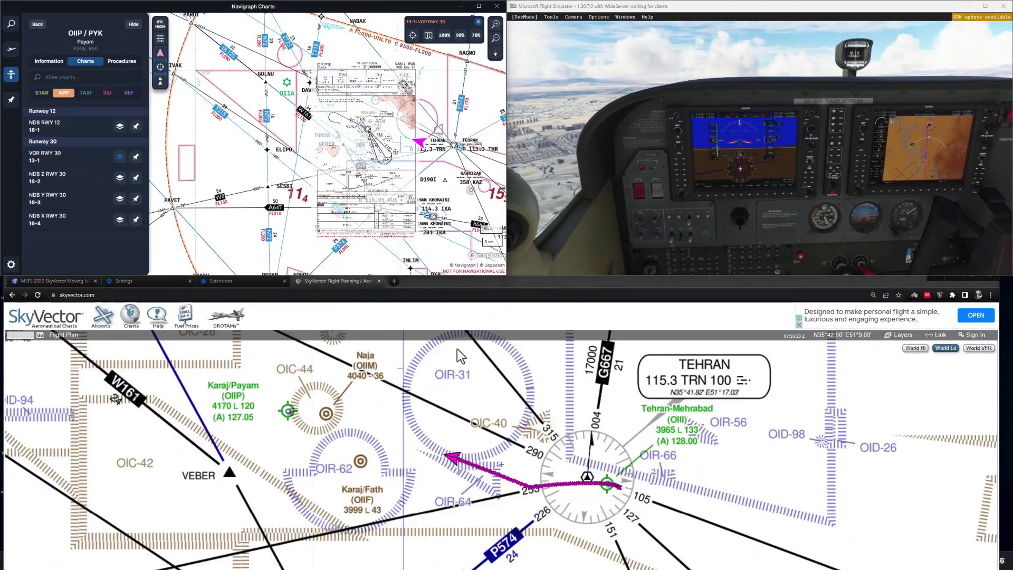
drag(600, 277, 602, 250)
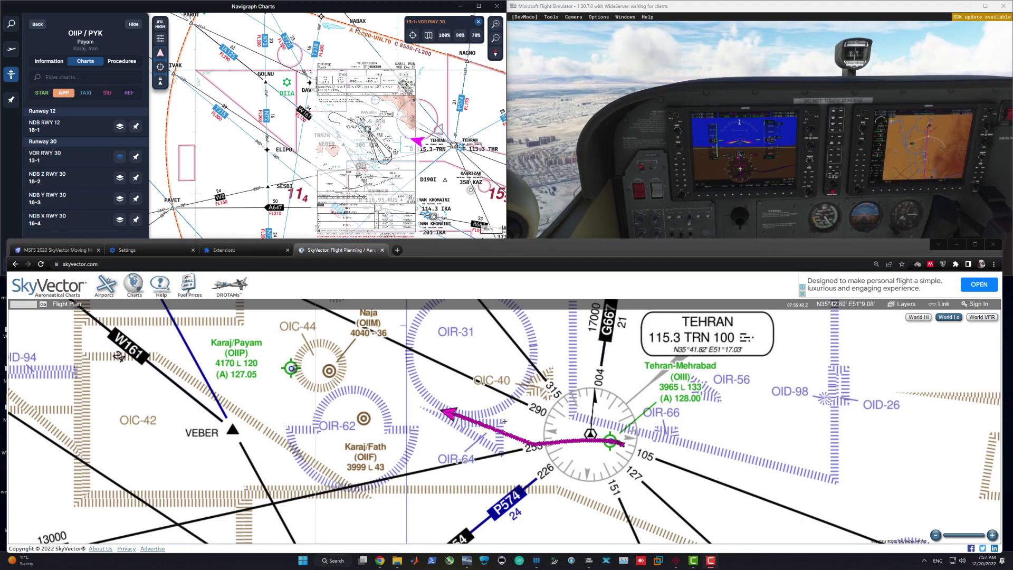
click(768, 79)
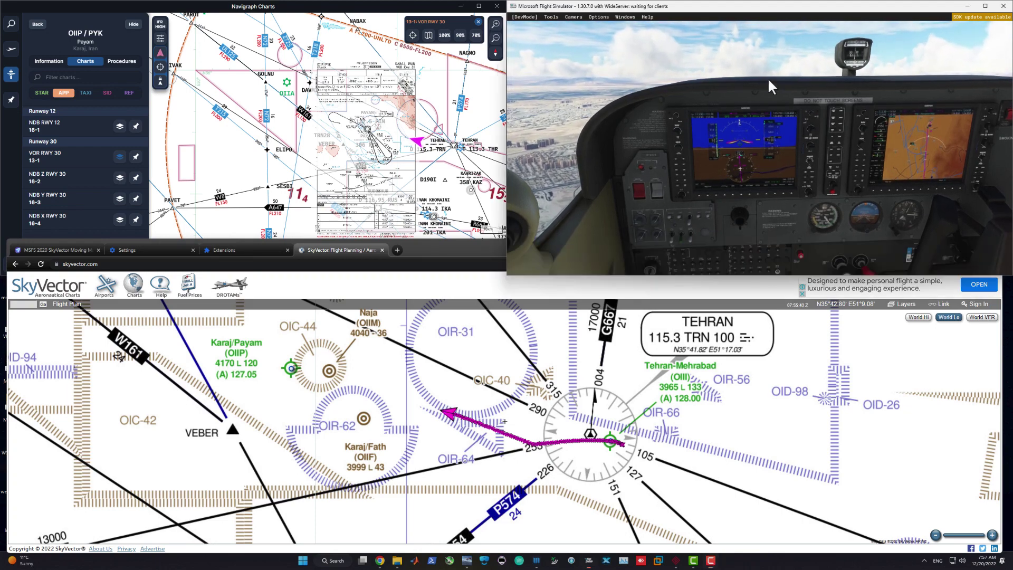
- Bring Navigraph Charts forward while the SkyVector track extends west past OIR-62 toward Payam
click(466, 85)
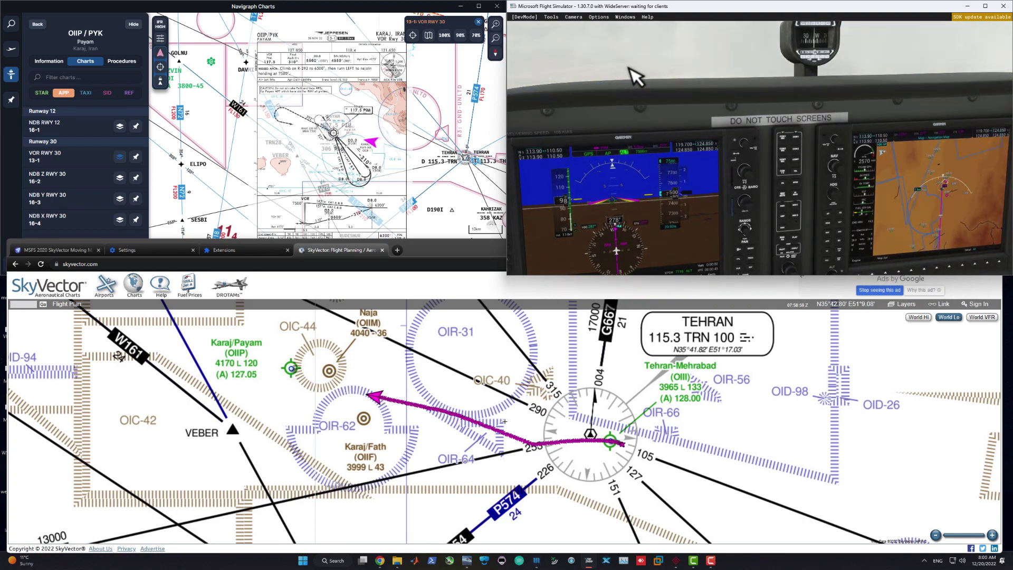
- Toggle the G1000 flight plan page and switch to the external chase view
click(747, 244)
click(747, 244)
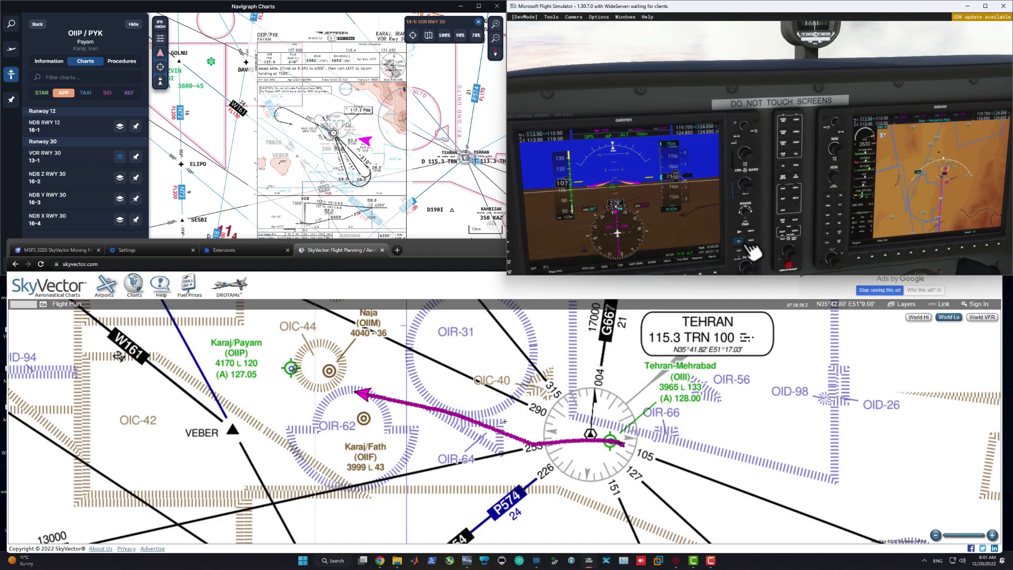
key(End)
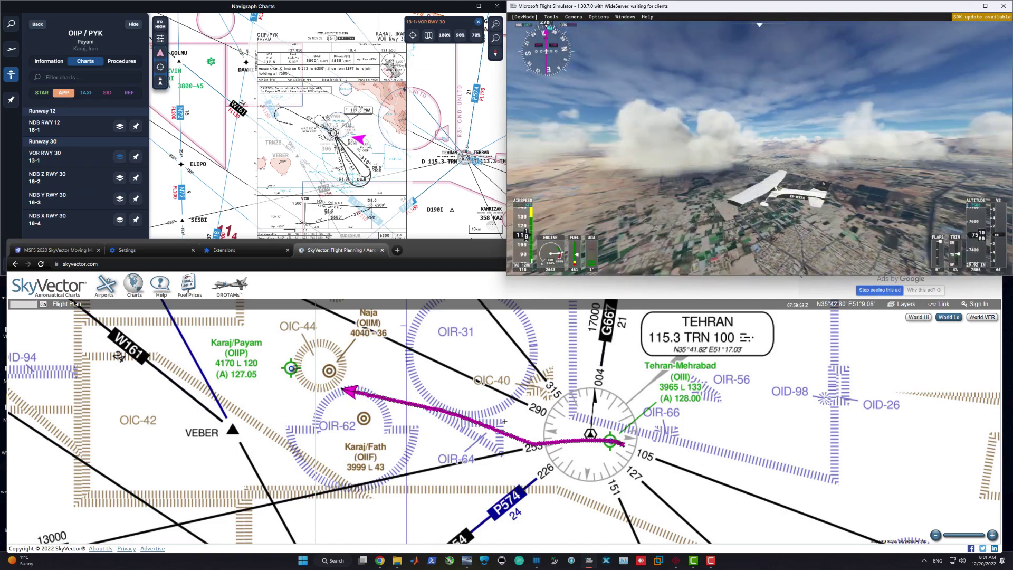
- Switch the Navigraph chart to the dark theme
click(11, 264)
click(66, 128)
click(299, 167)
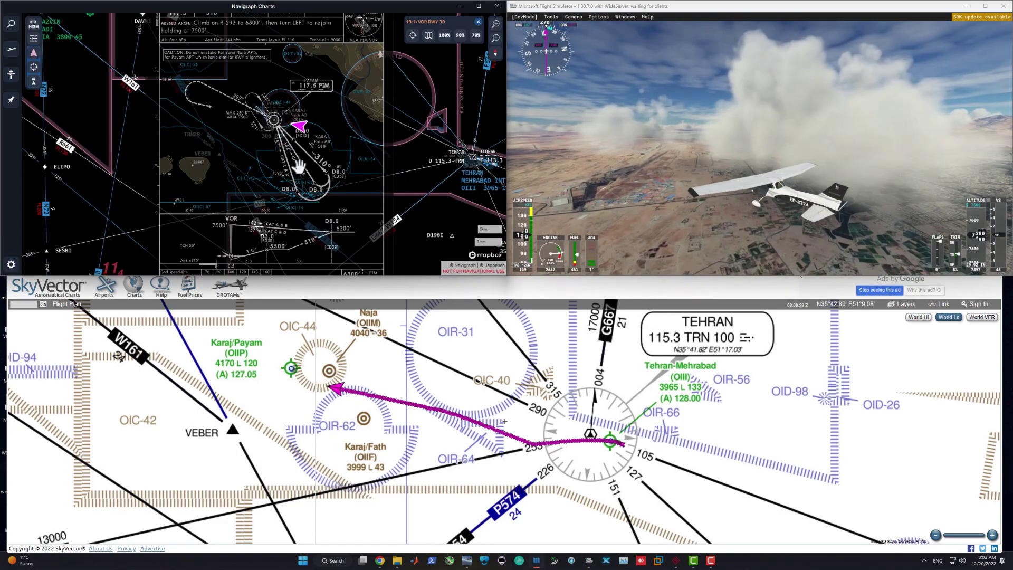
- Return to the cockpit view and adjust the MFD navigation map range
key(alt+Tab)
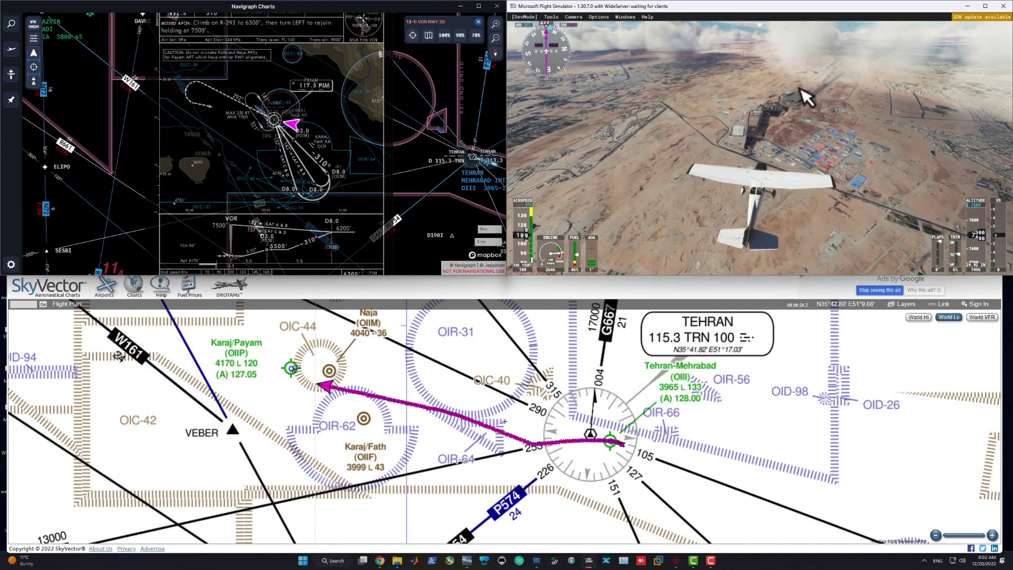
key(End)
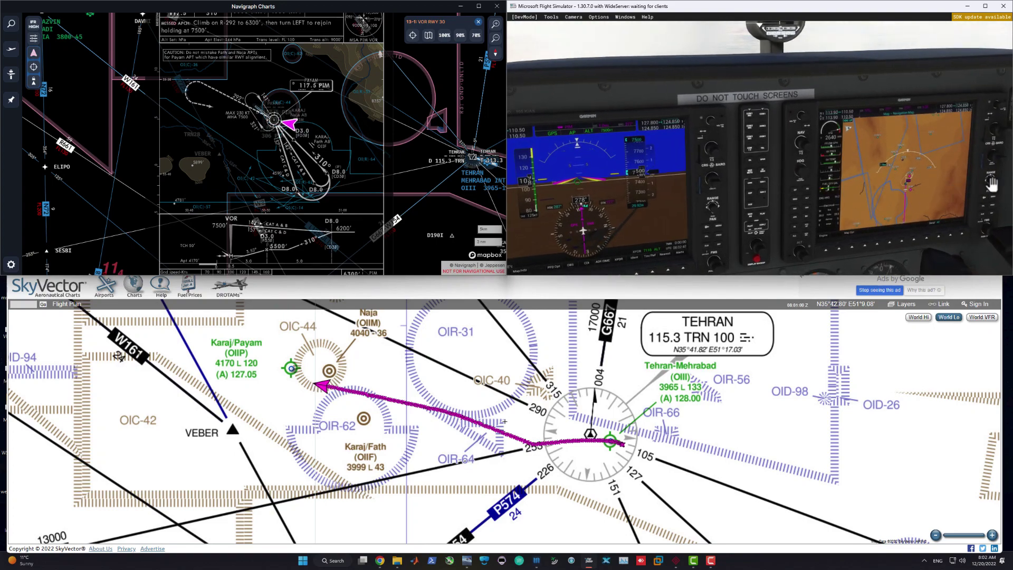
scroll(993, 184, up, 1)
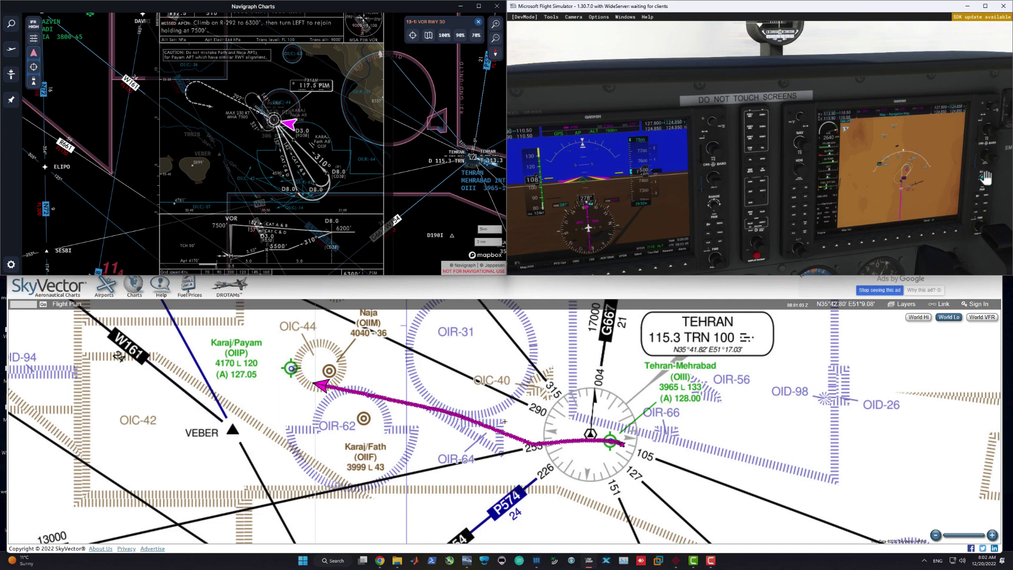
scroll(986, 178, down, 1)
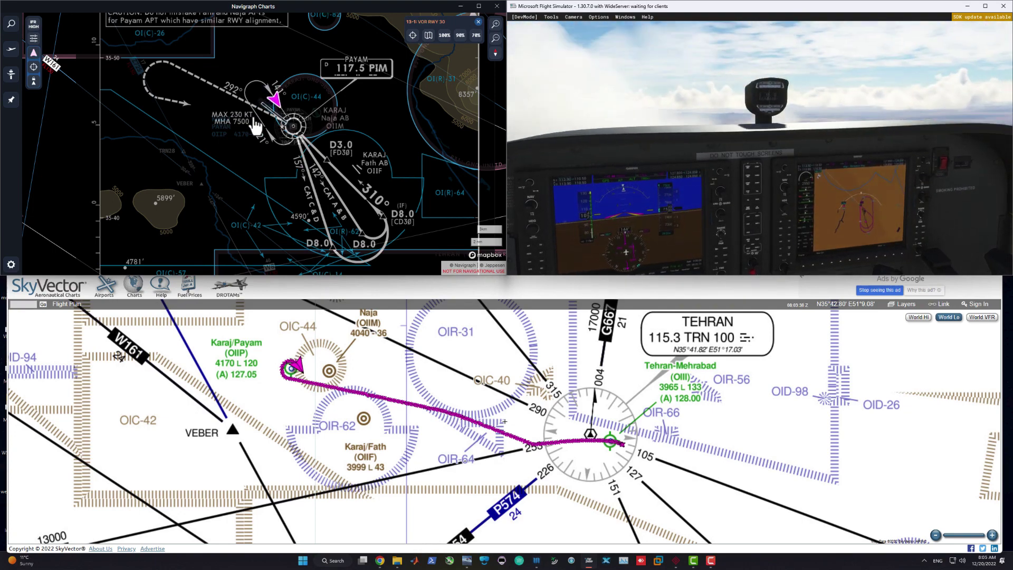
- Zoom the Navigraph chart, north-up, onto the aircraft flying the Payam hold
mouse_move(772, 112)
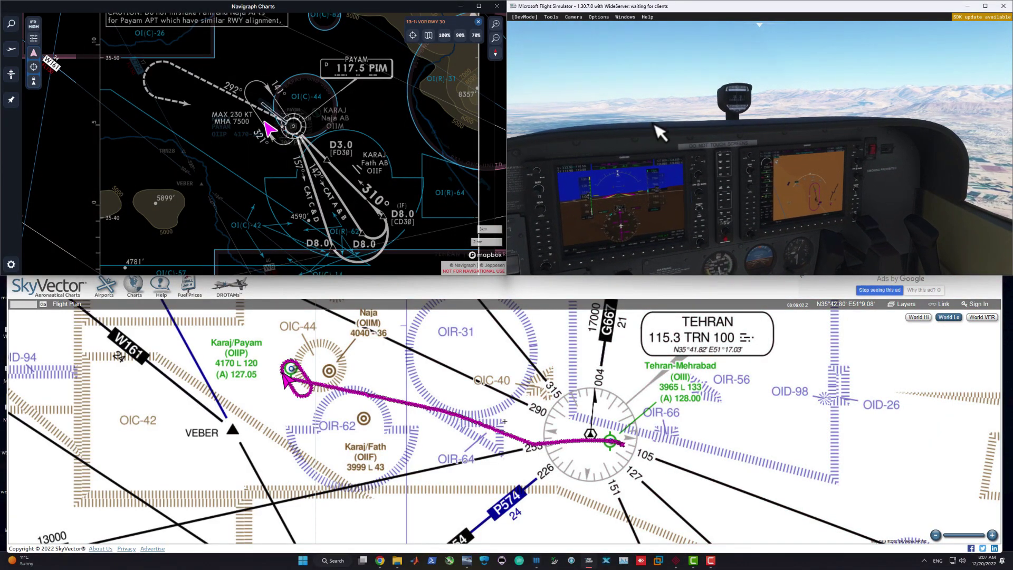
scroll(308, 138, down, 1)
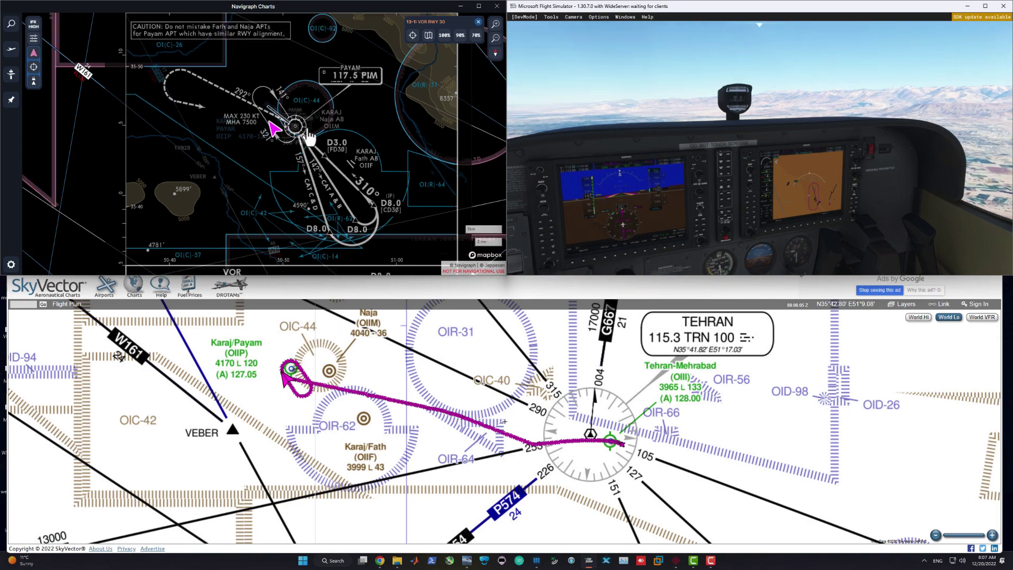
scroll(309, 139, down, 5)
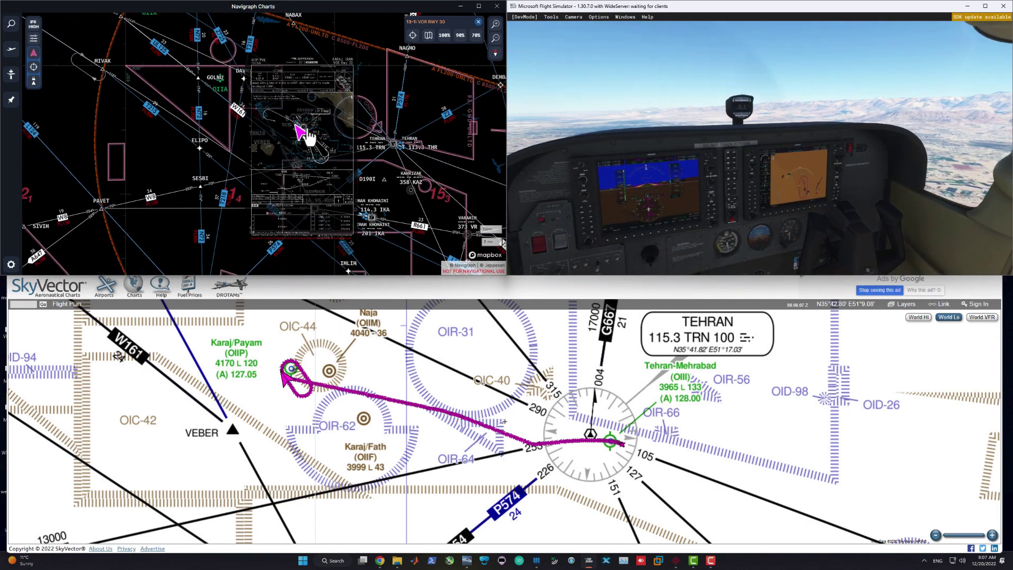
scroll(317, 151, up, 1)
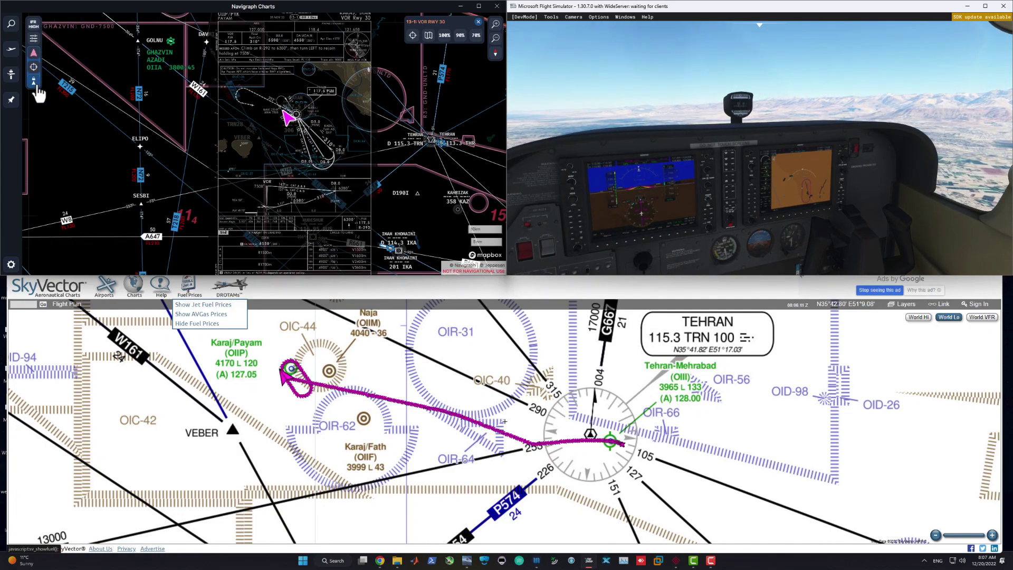
click(36, 84)
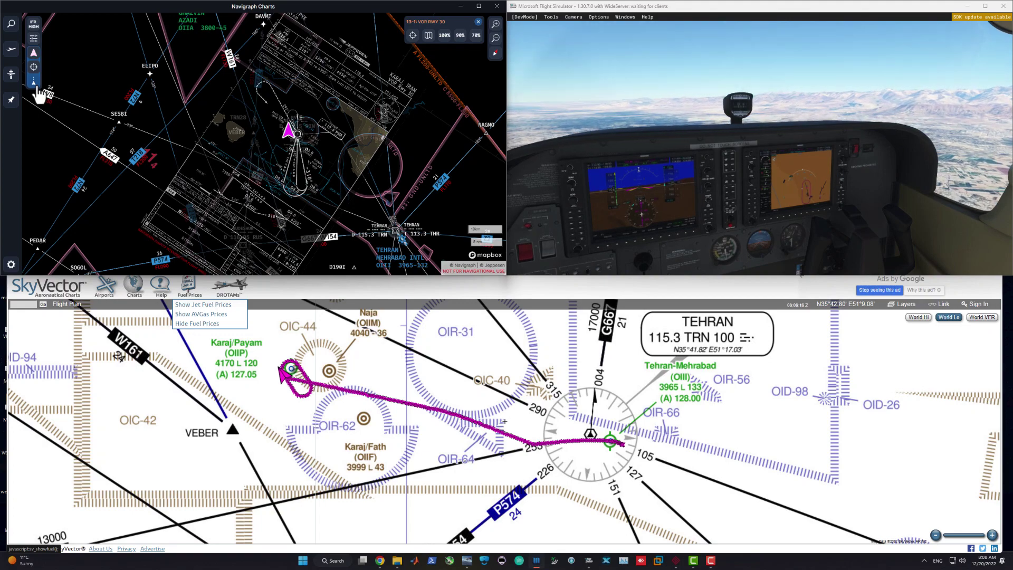
click(33, 54)
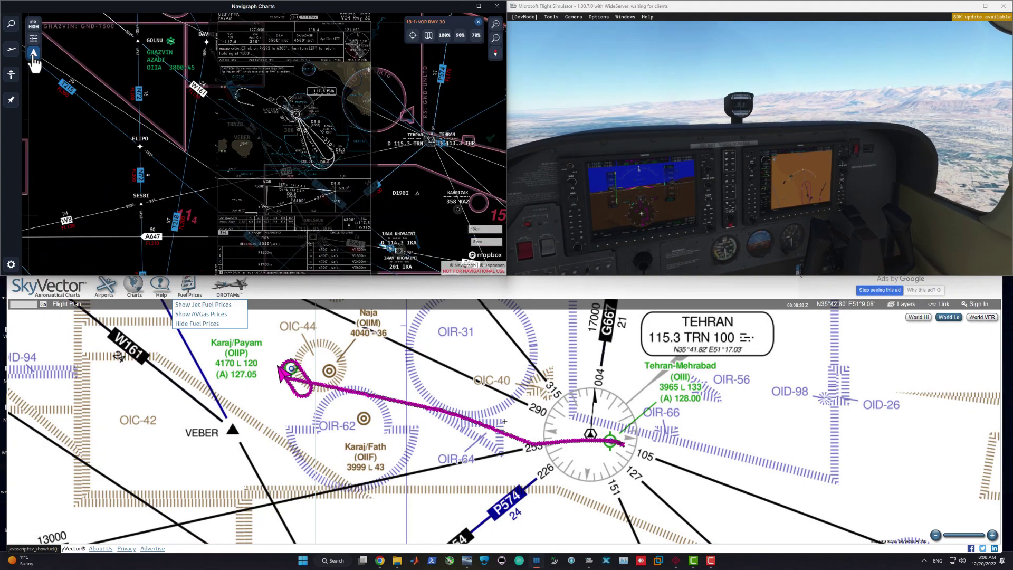
click(34, 43)
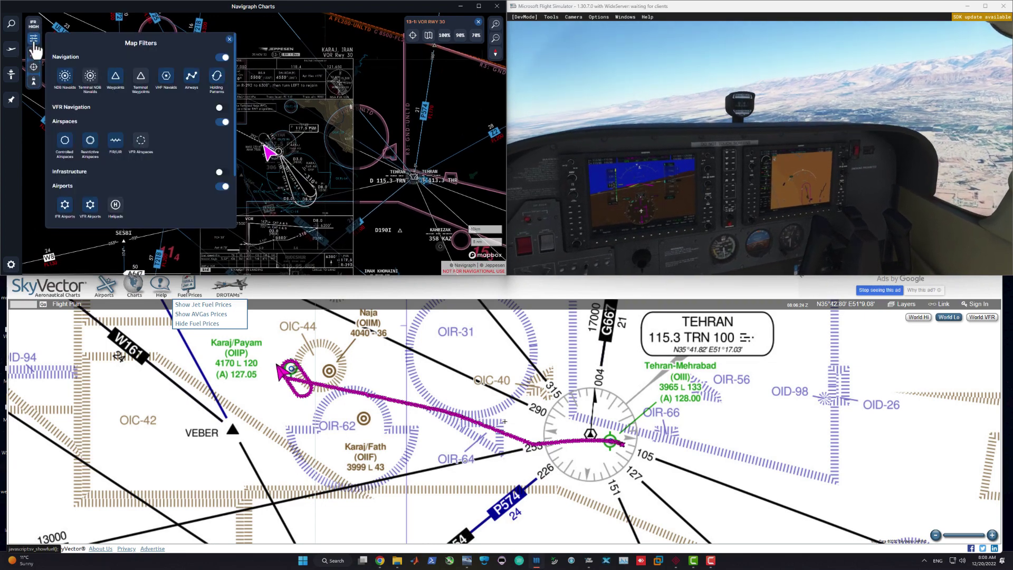
click(34, 40)
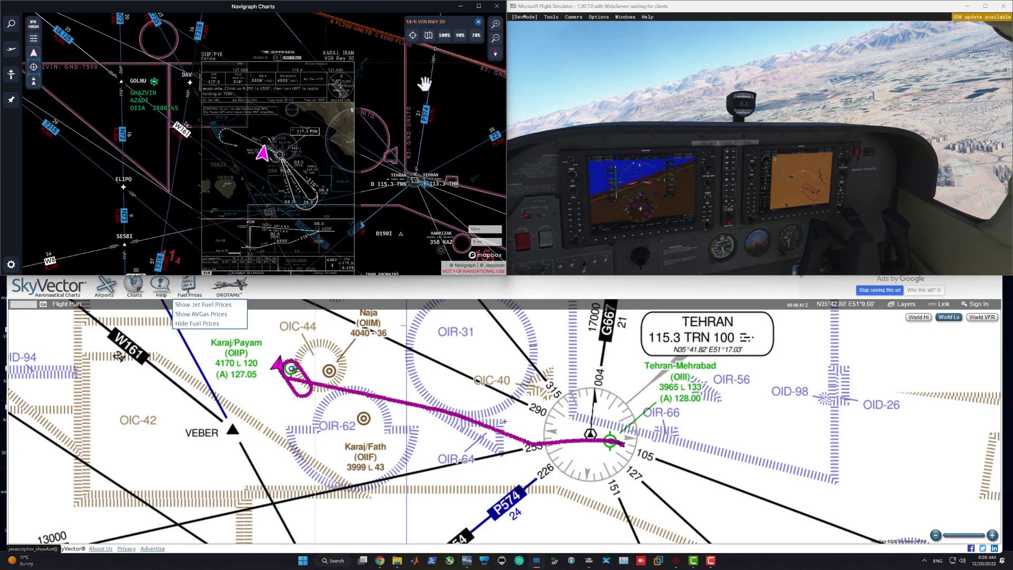
scroll(258, 158, up, 1)
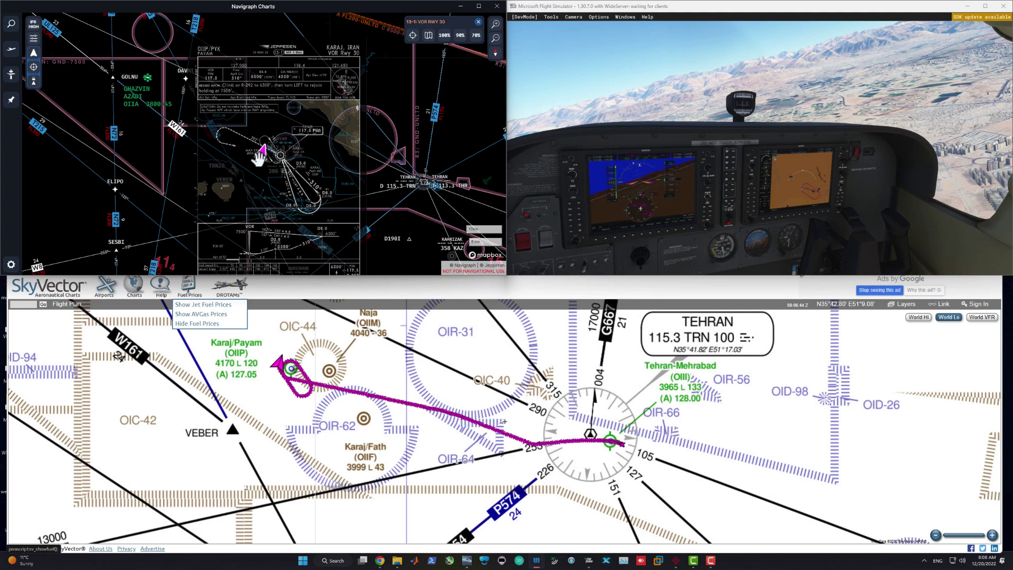
scroll(258, 158, up, 4)
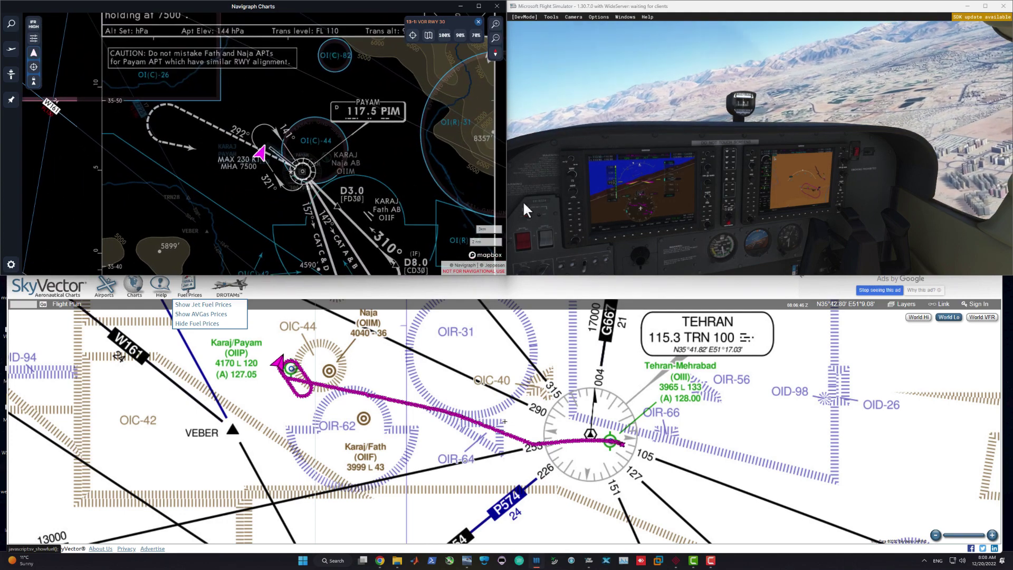